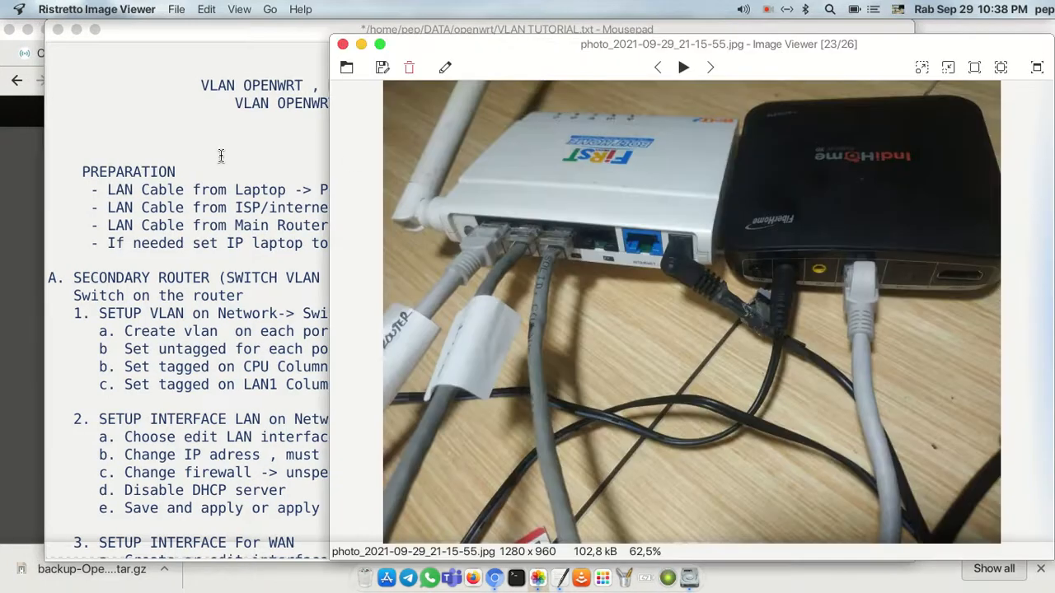
Compare the cabling list in the VLAN tutorial notes with the photo of the two connected routers.
left_click(221, 149)
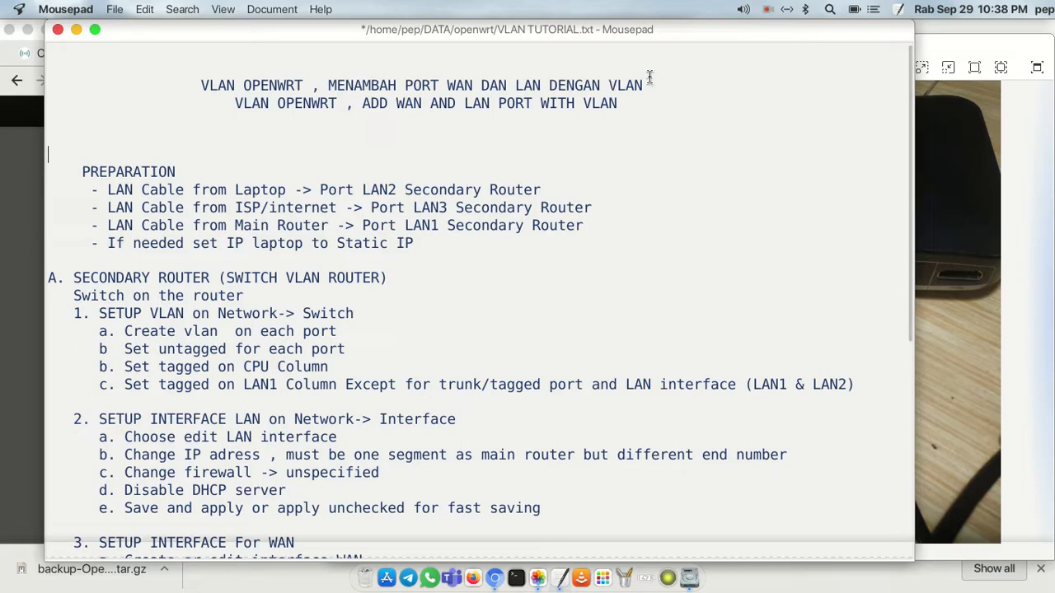
left_click(945, 50)
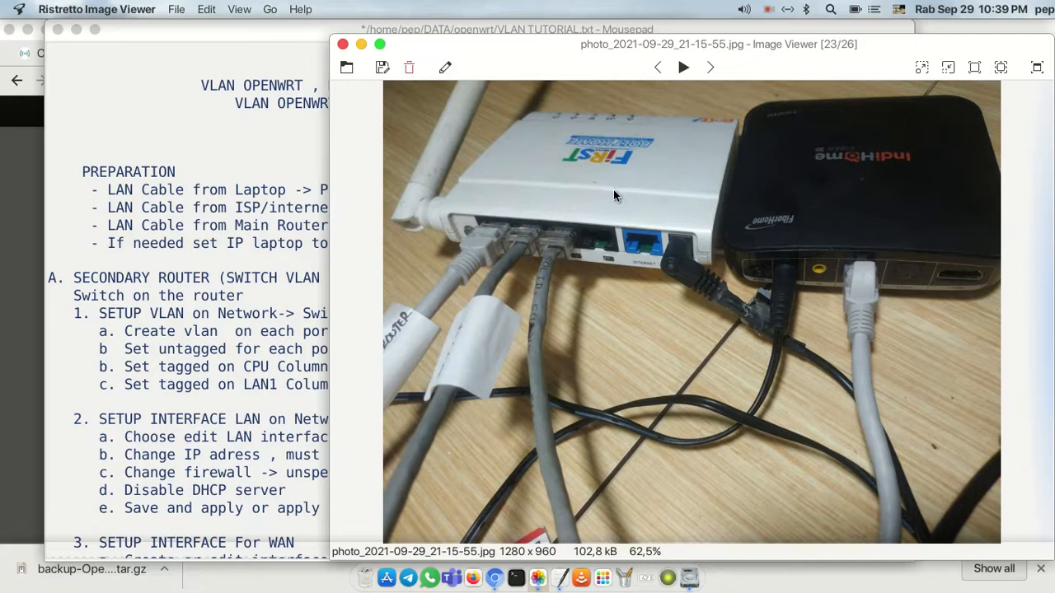
left_click(293, 136)
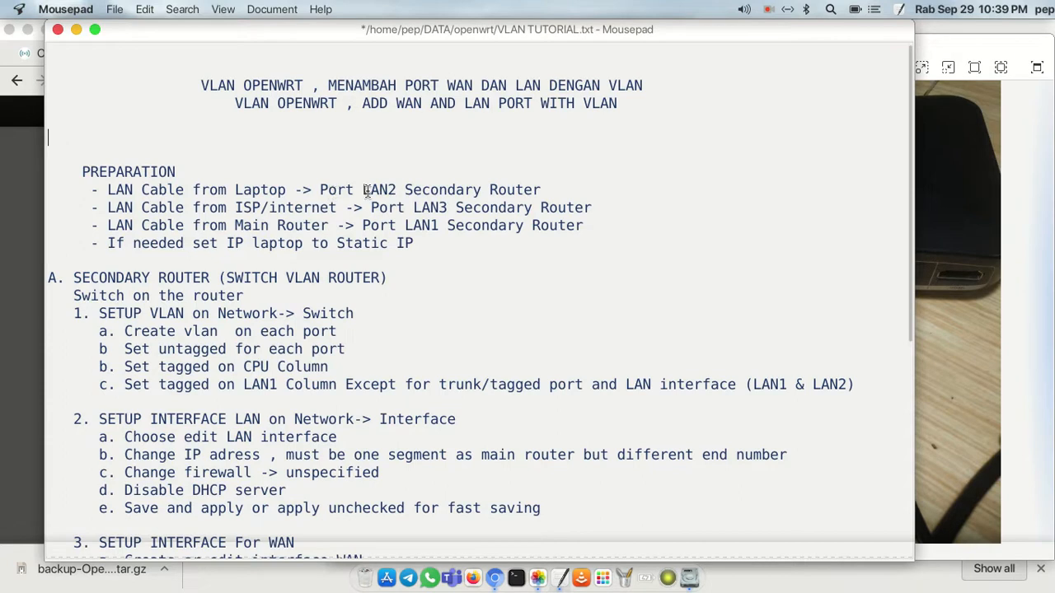
left_click(941, 196)
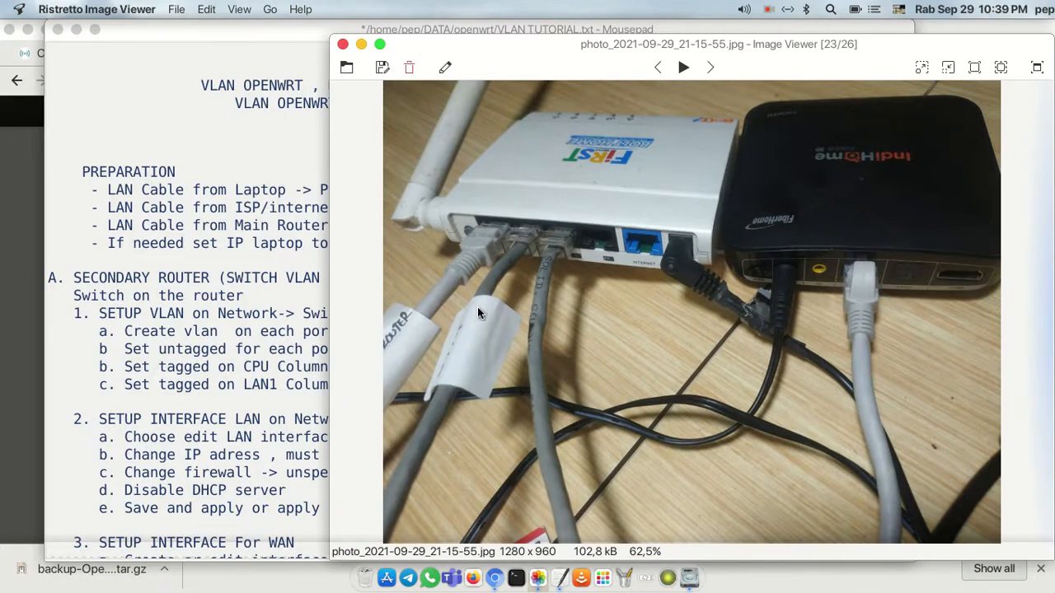
left_click(240, 154)
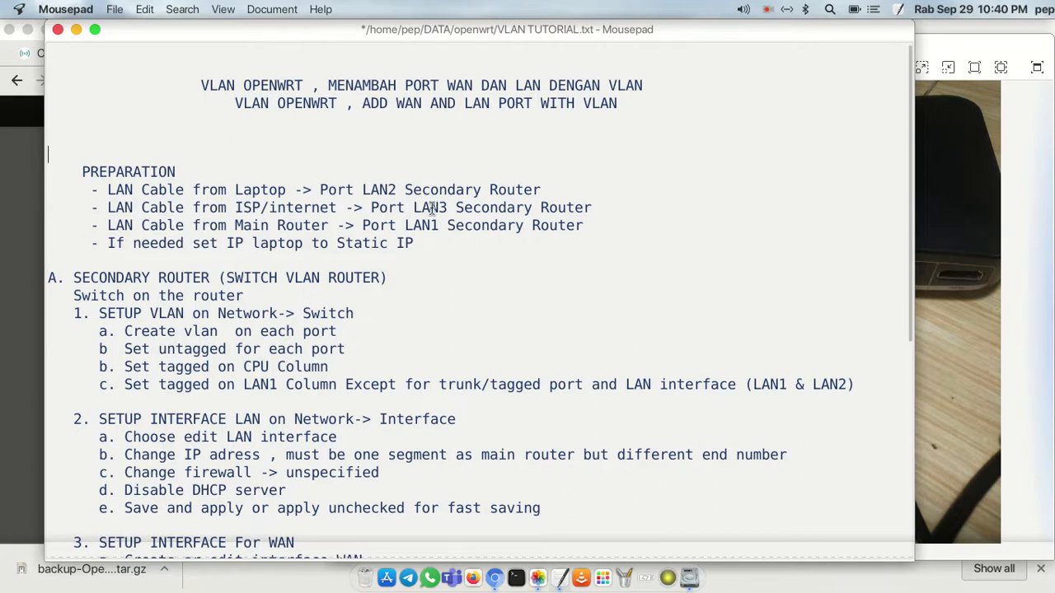
left_click(980, 182)
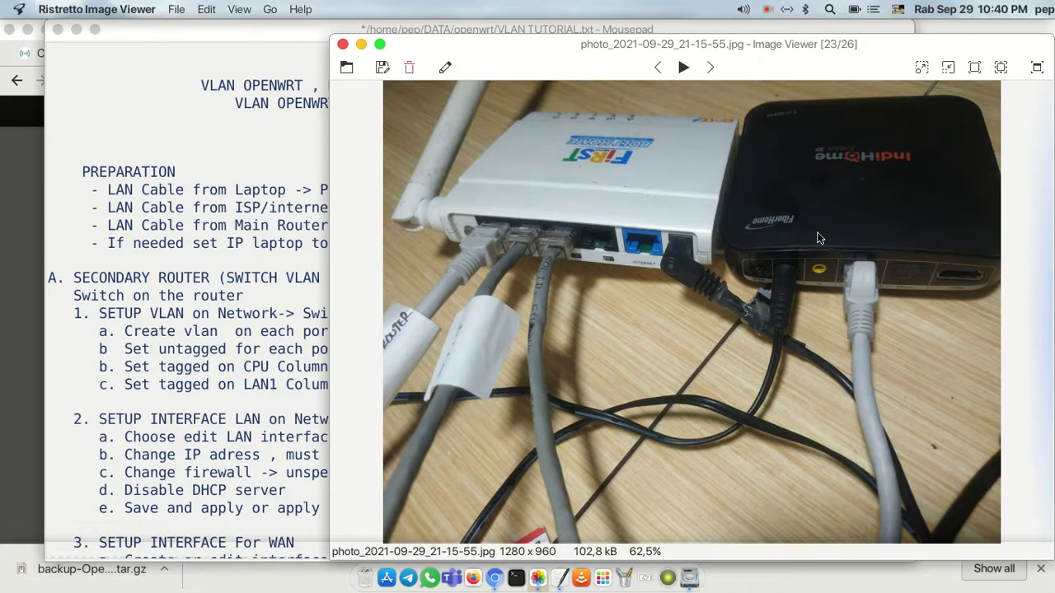
left_click(270, 265)
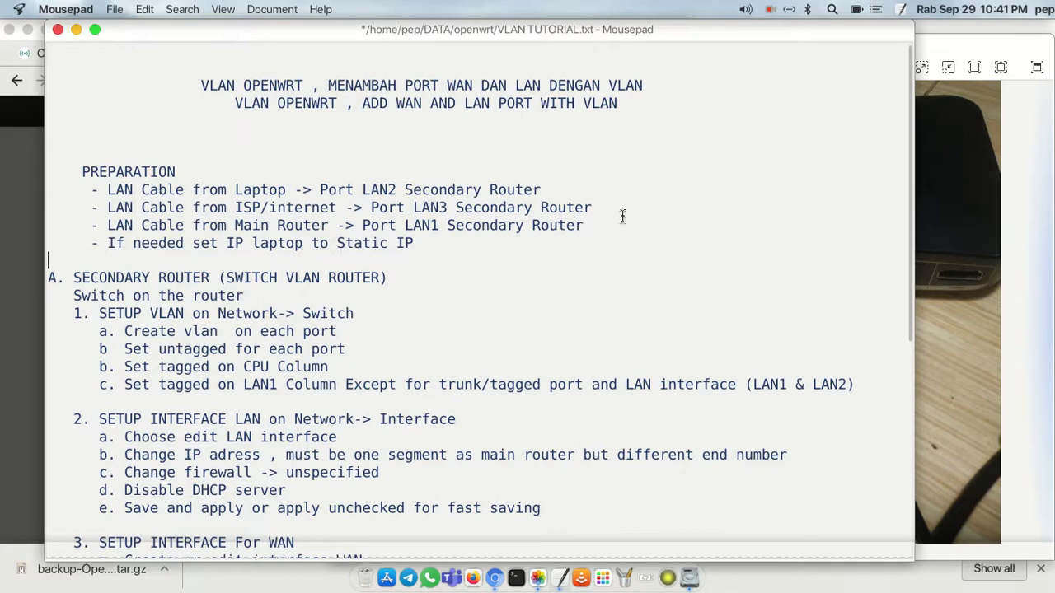
Connect the laptop's Ethernet through the IP STATIC profile and check its connection information.
left_click(789, 9)
left_click(822, 95)
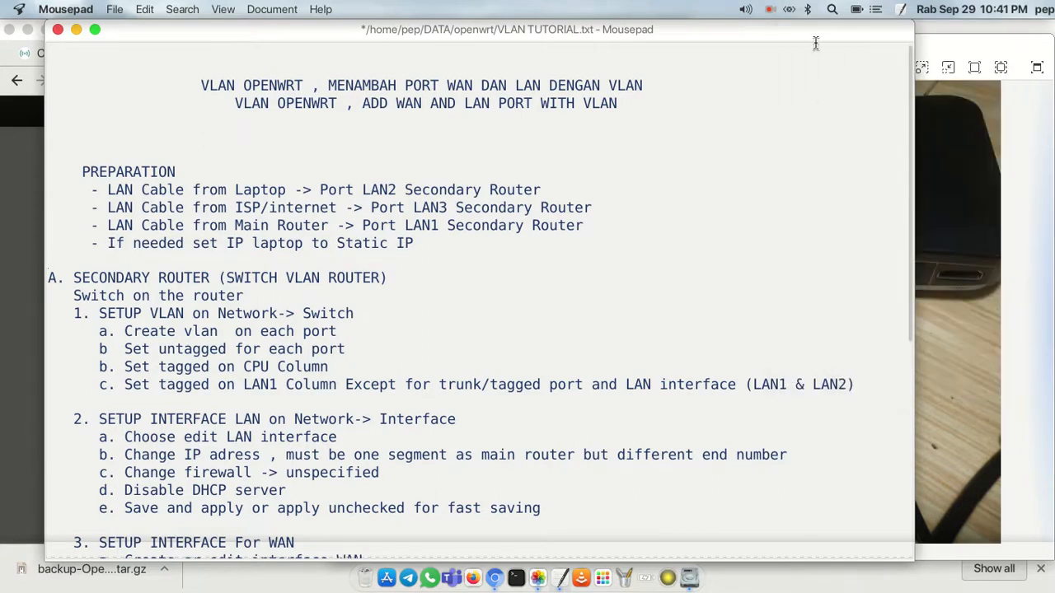
left_click(791, 13)
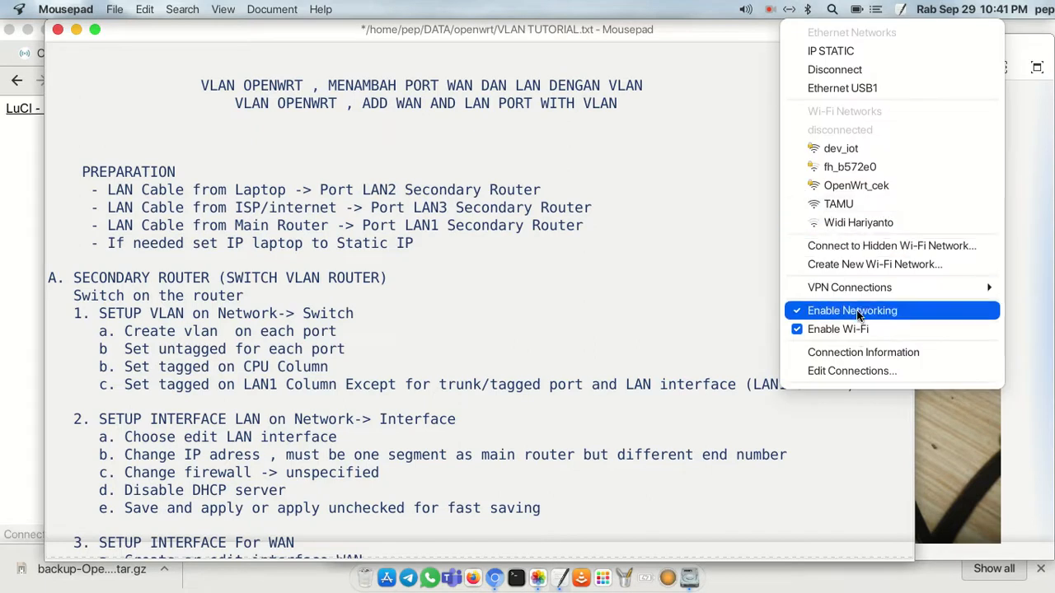
left_click(853, 353)
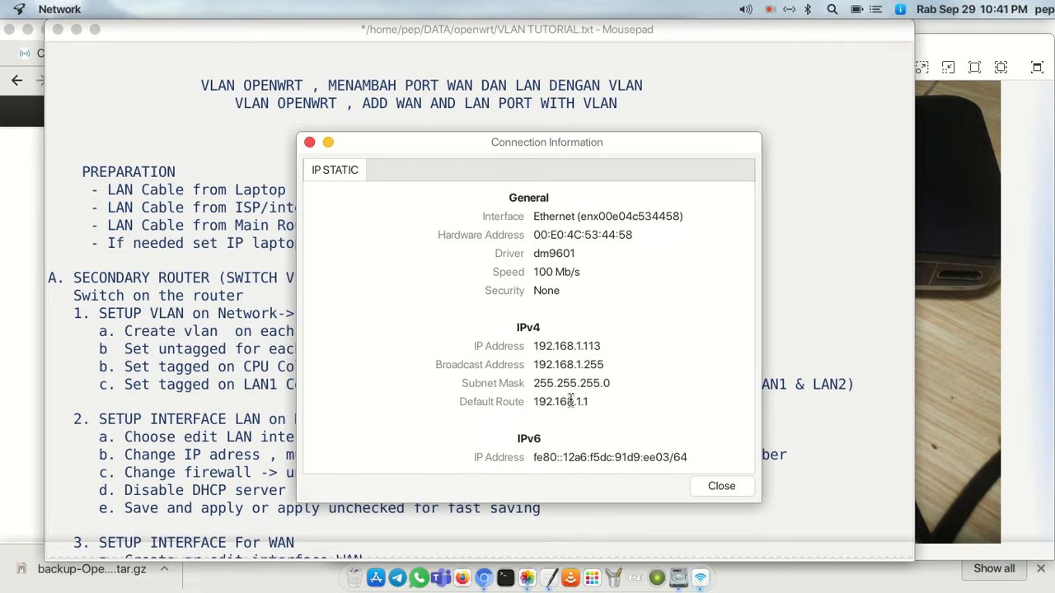
left_click(721, 486)
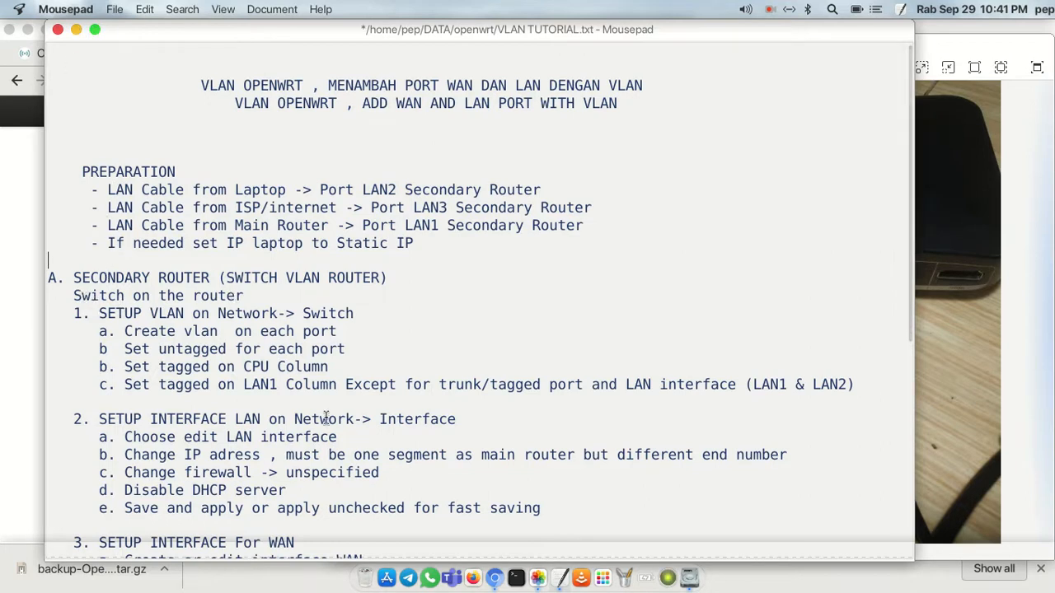
Switch to Chromium, close the duplicate OpenWrt overview tab and load 192.168.1.1 in the remaining OpenWrt tab.
left_click(492, 579)
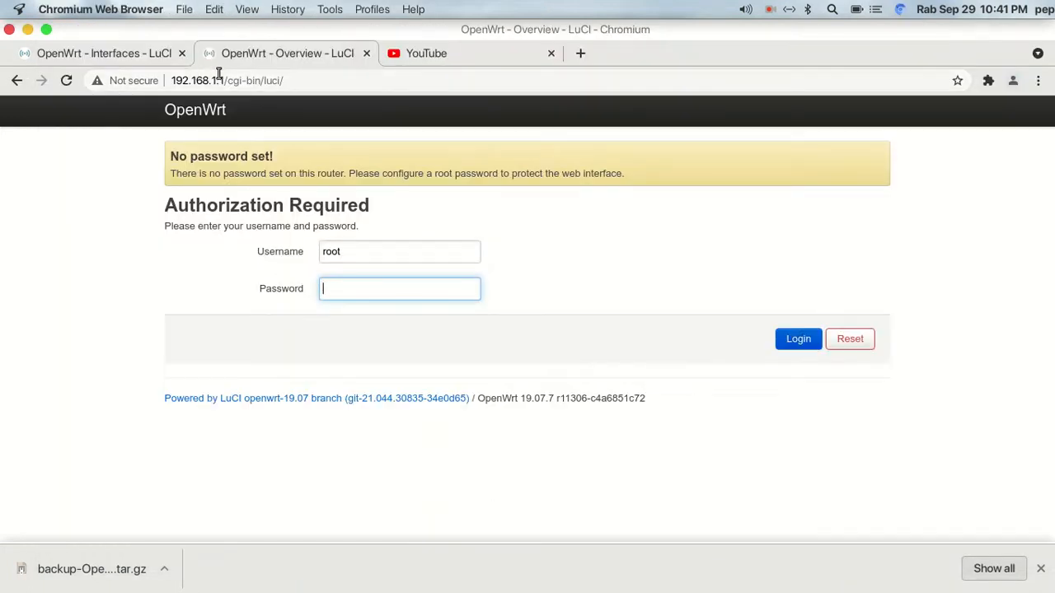
left_click(366, 53)
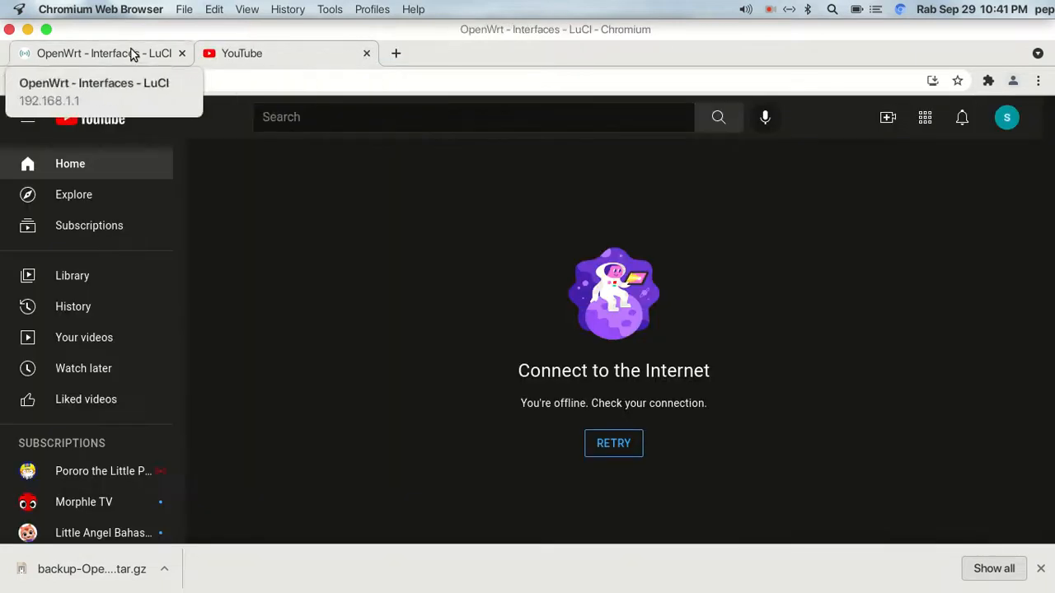
left_click(190, 53)
left_click(428, 82)
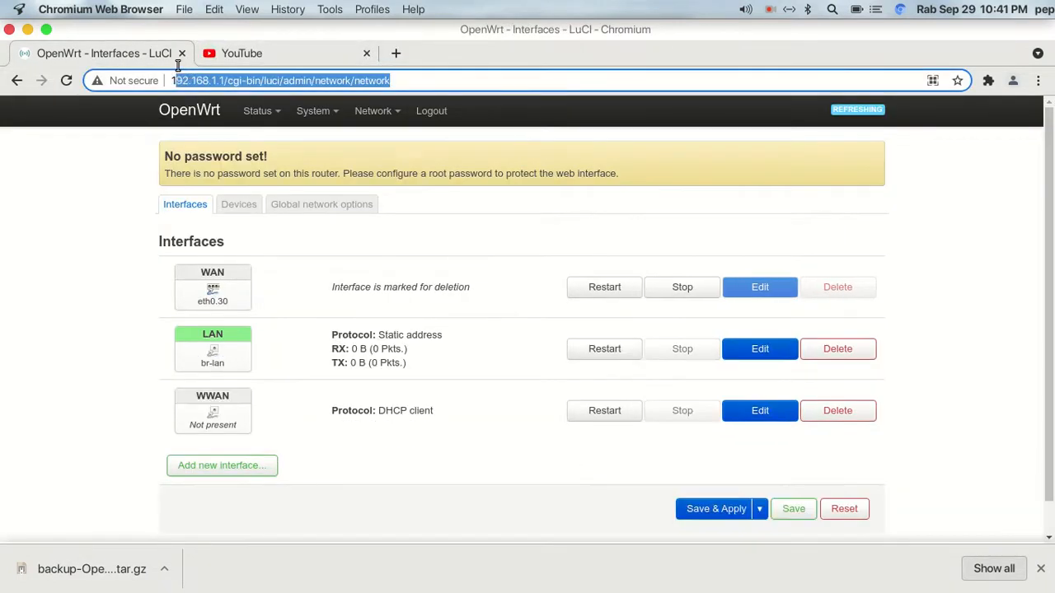
type("192.15")
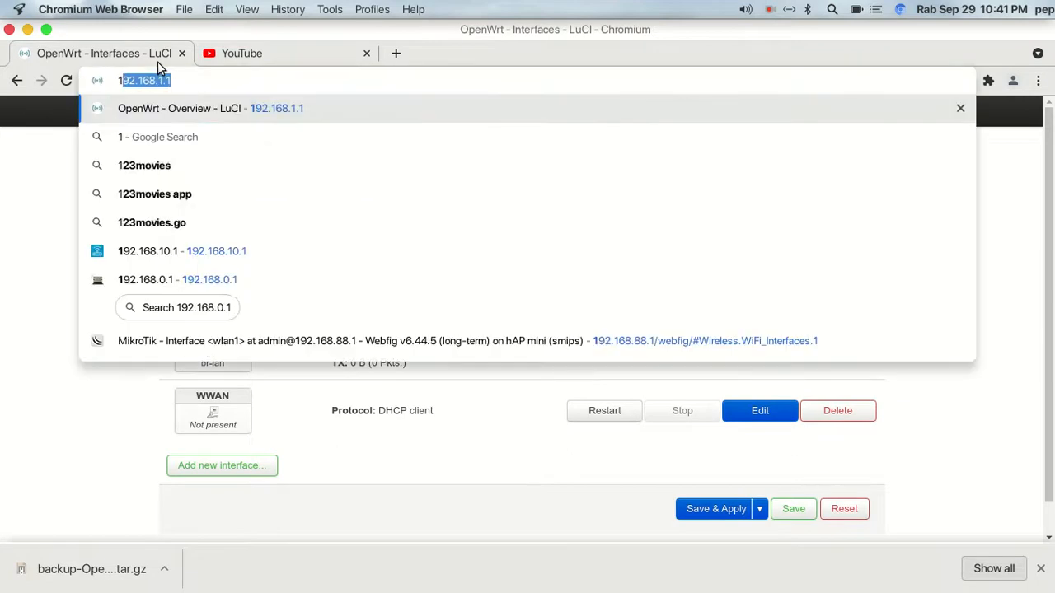
key("BackSpace")
type("68.1.1")
key("Return")
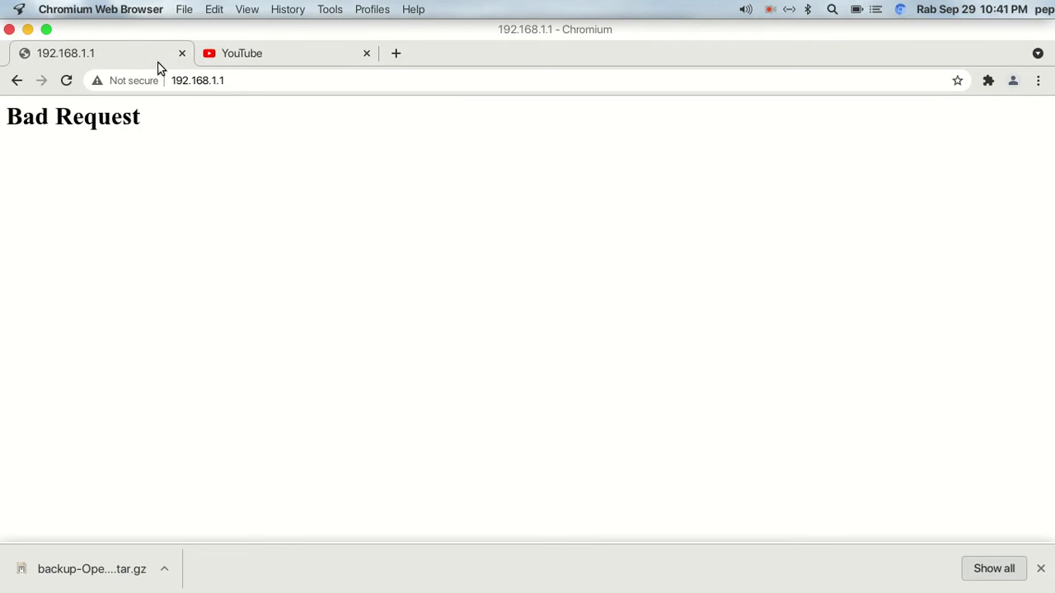
Reconnect the laptop's wired network using the IP STATIC profile.
left_click(783, 10)
left_click(874, 71)
left_click(791, 11)
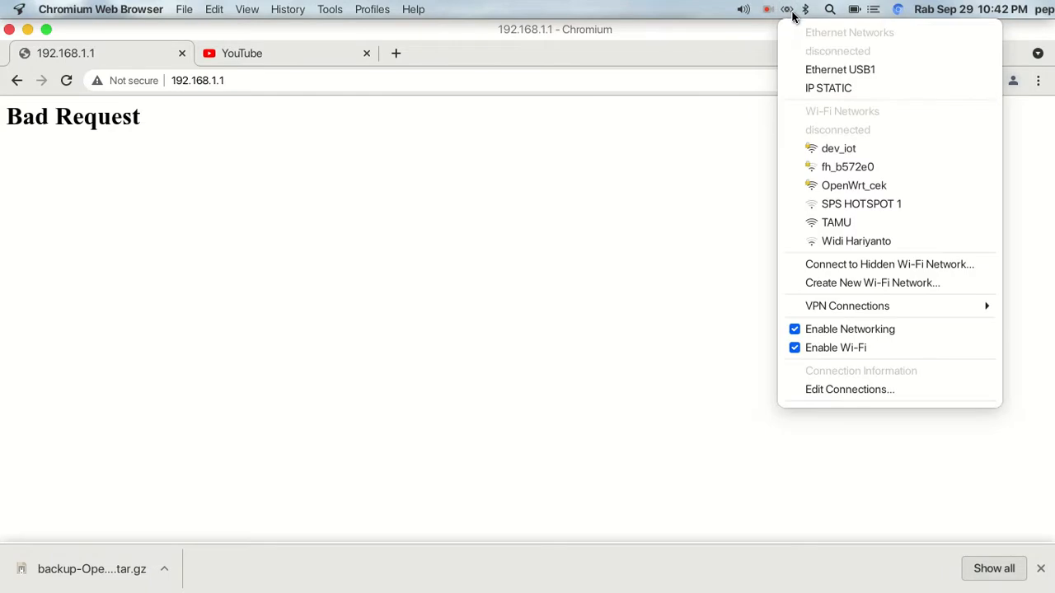
left_click(820, 89)
Reload 192.168.1.1 and log in to OpenWrt as root with the password left empty.
left_click(249, 81)
key("Return")
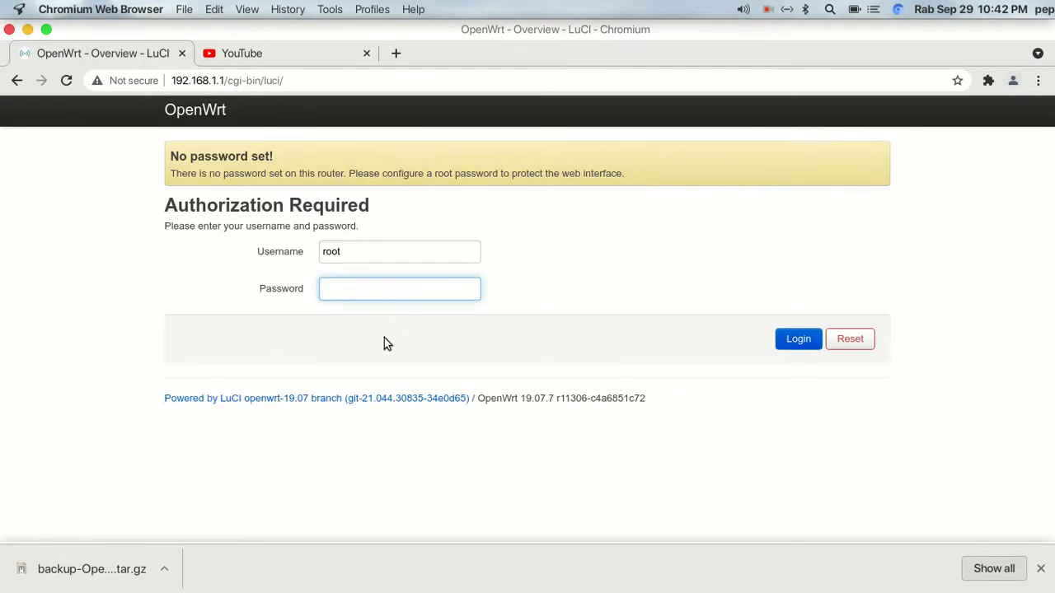
left_click(797, 346)
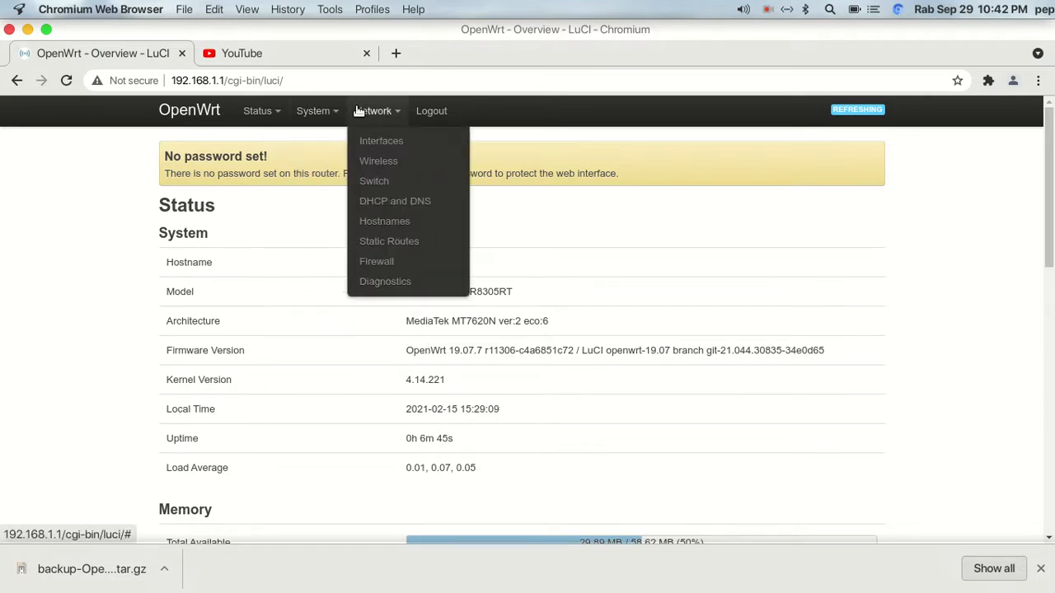
Check the setup notes in Mousepad and open OpenWrt's network Switch configuration page in Chromium.
mouse_move(491, 582)
left_click(560, 577)
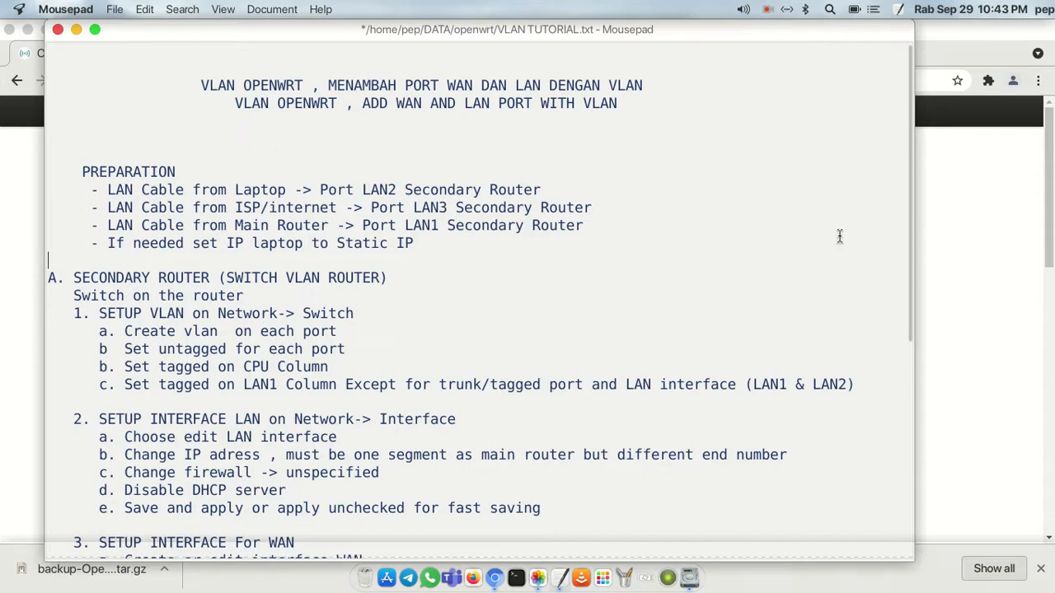
left_click(969, 223)
mouse_move(371, 112)
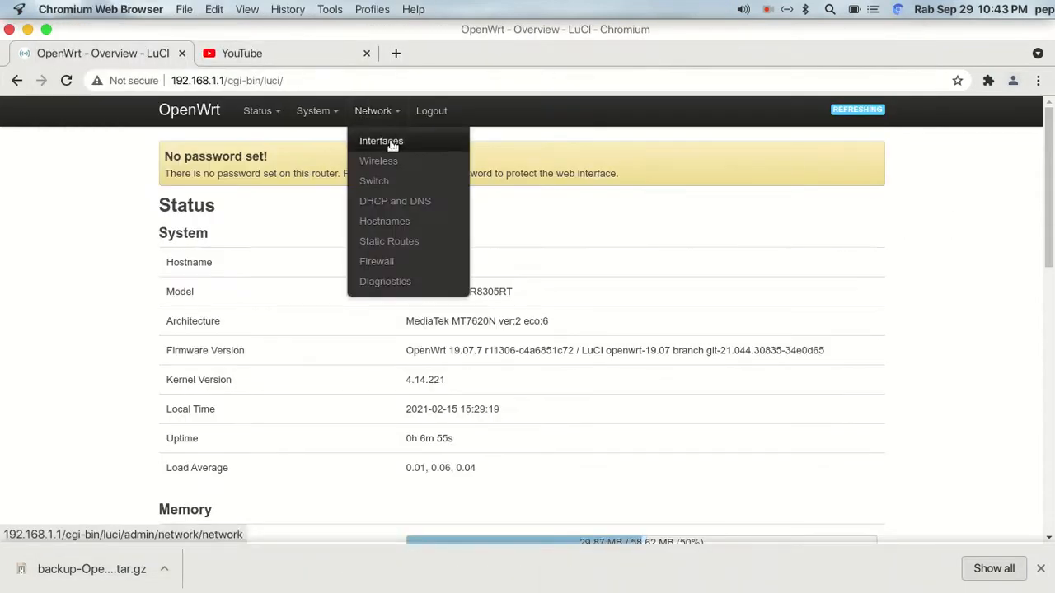
left_click(389, 179)
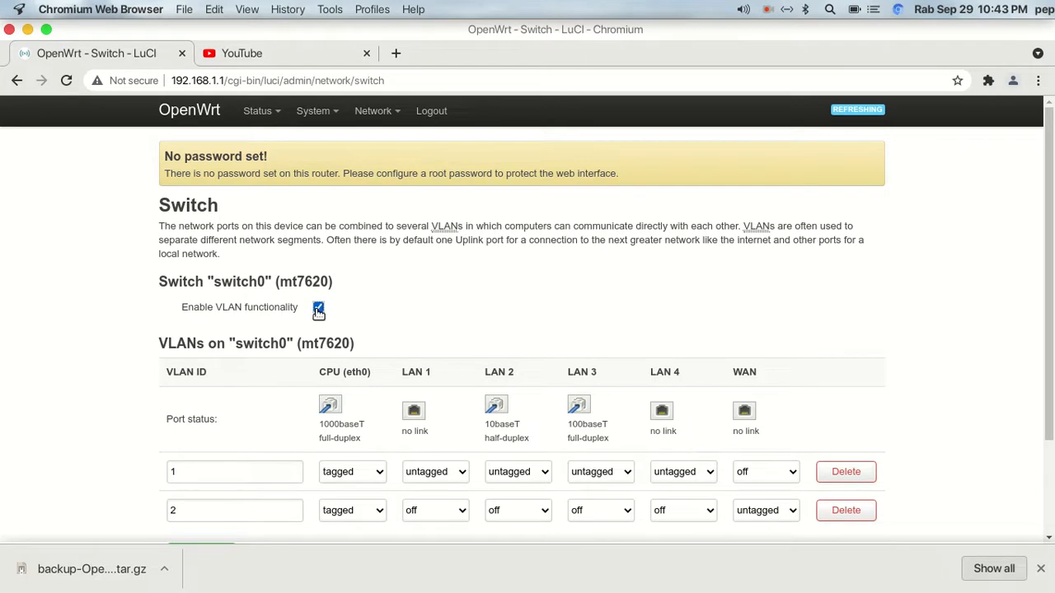
Review the switch's VLAN table against the VLAN setup notes and minimise the notes window.
scroll(217, 384, "down", 3)
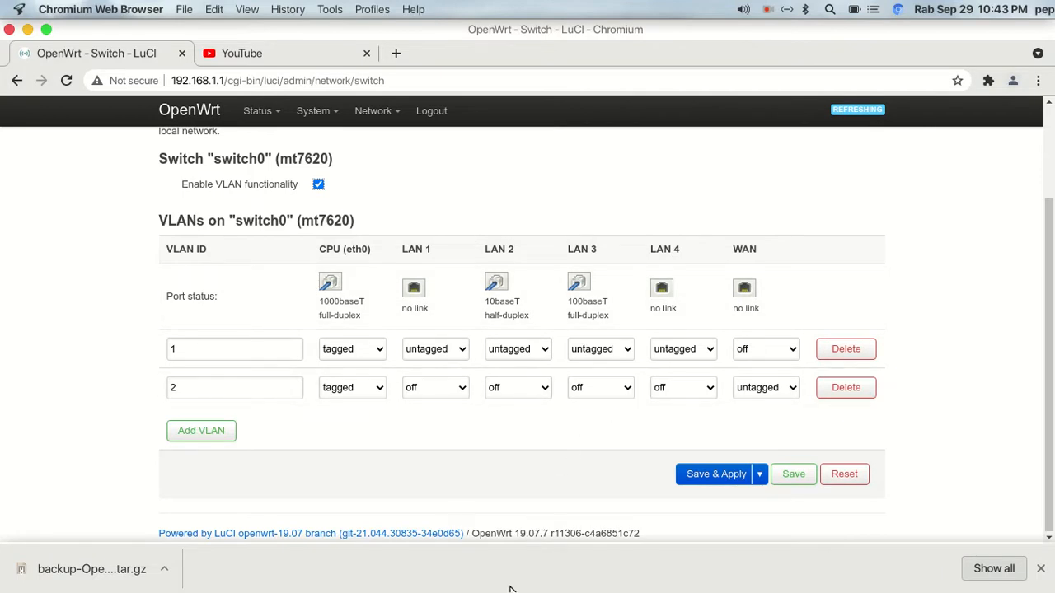
mouse_move(515, 587)
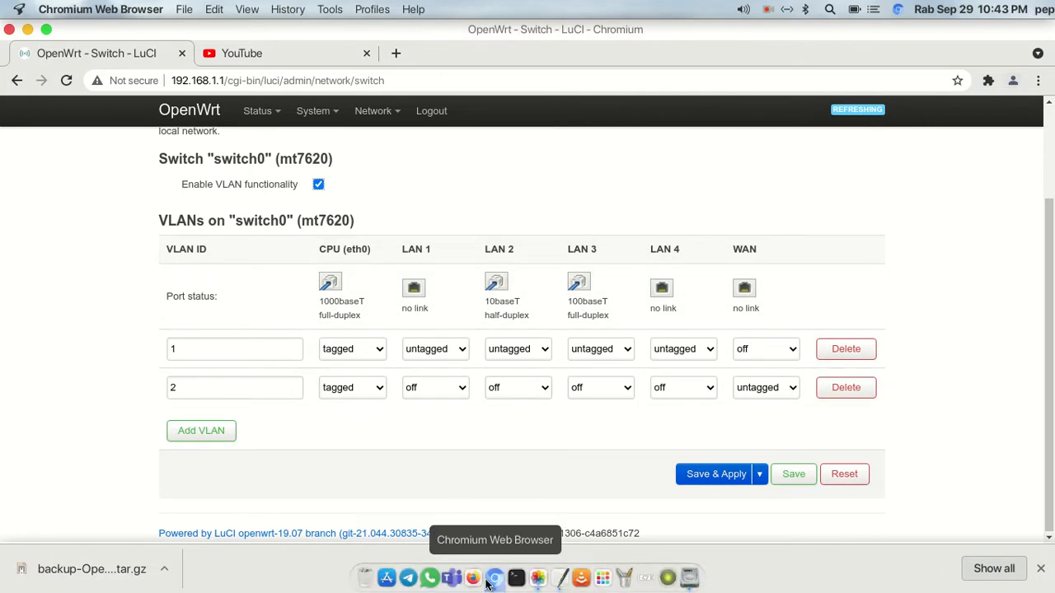
left_click(560, 579)
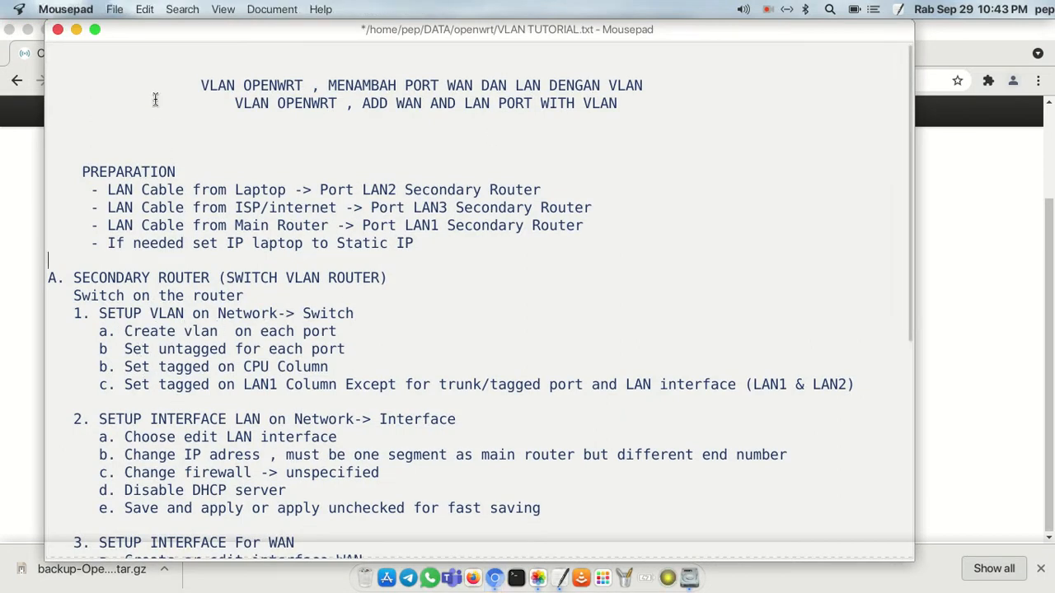
left_click(76, 29)
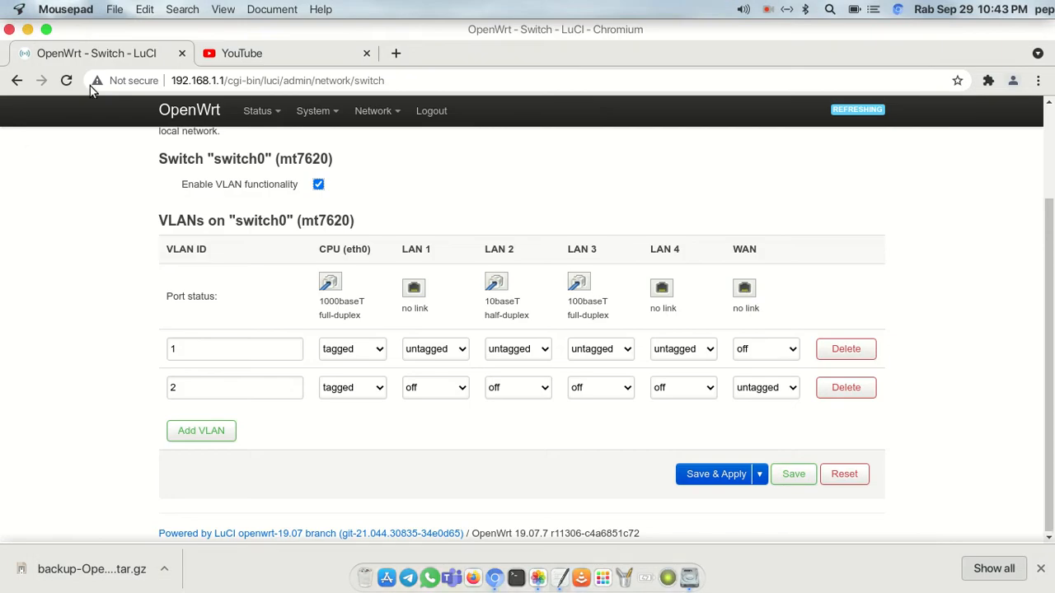
Change the IDs of the two existing VLANs on switch0 to 10 and 20.
left_click(192, 352)
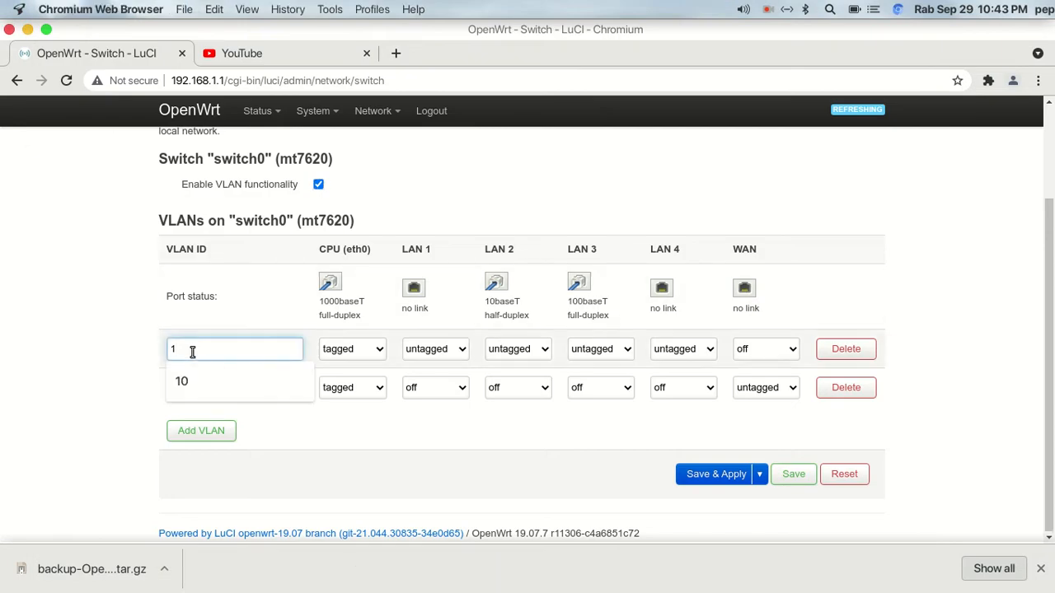
left_click(180, 382)
left_click(198, 391)
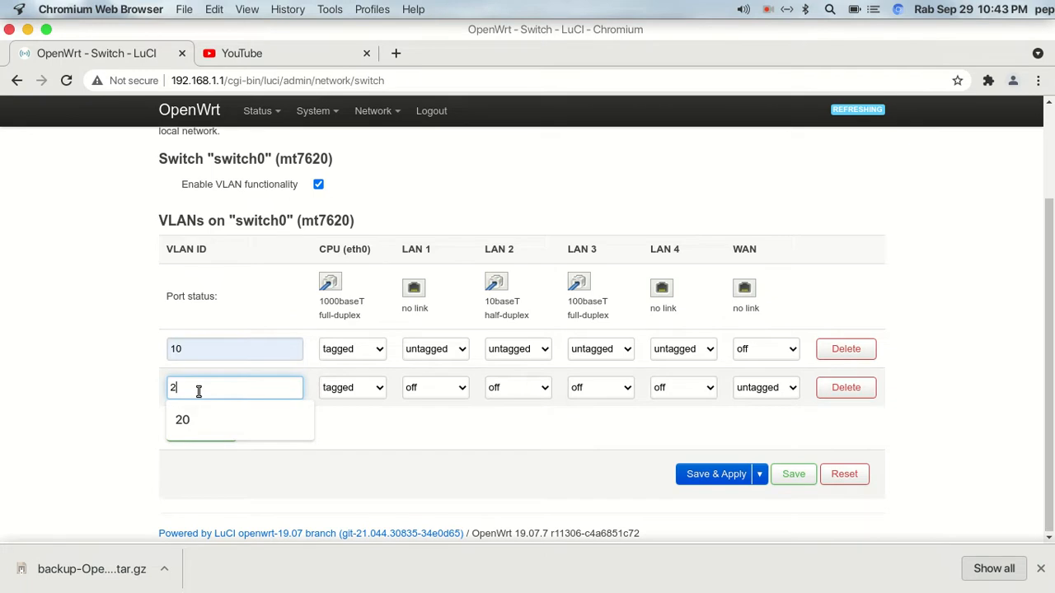
type("0")
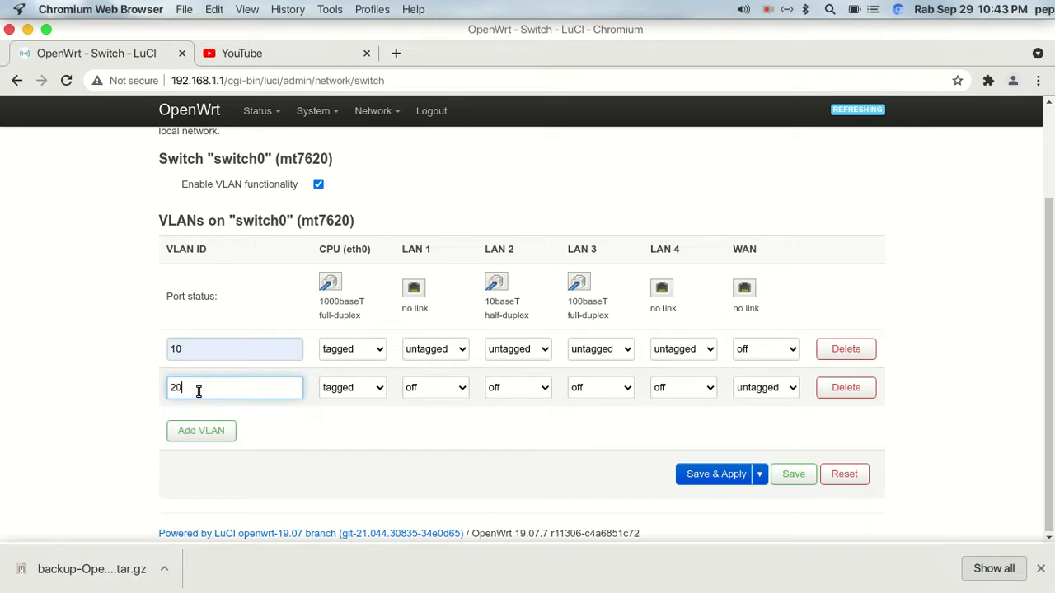
Add four VLANs to the switch0 table and delete the surplus VLAN 6.
left_click(198, 433)
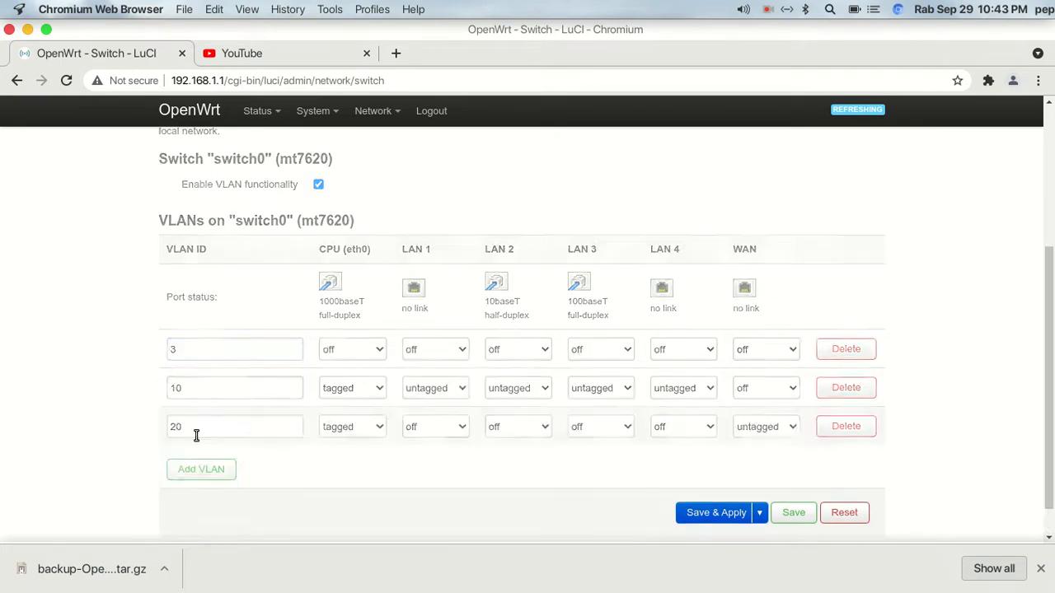
left_click(200, 470)
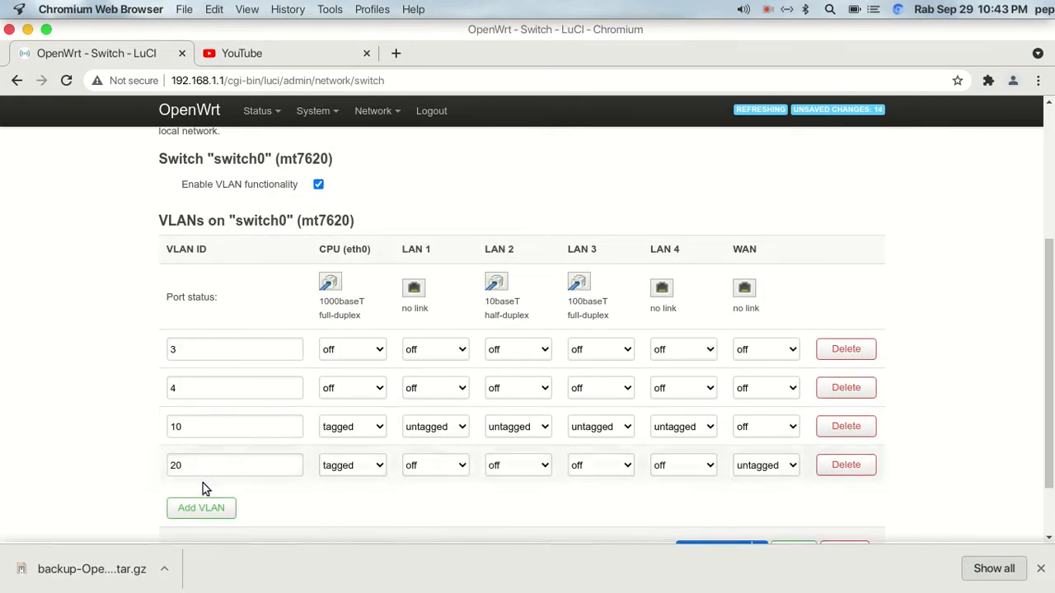
left_click(203, 511)
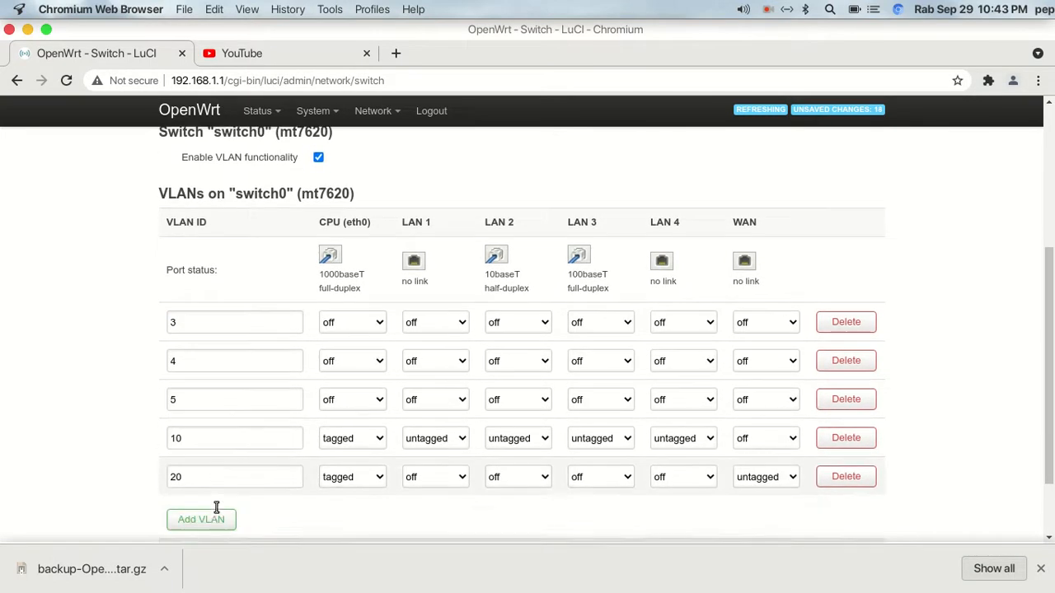
left_click(214, 506)
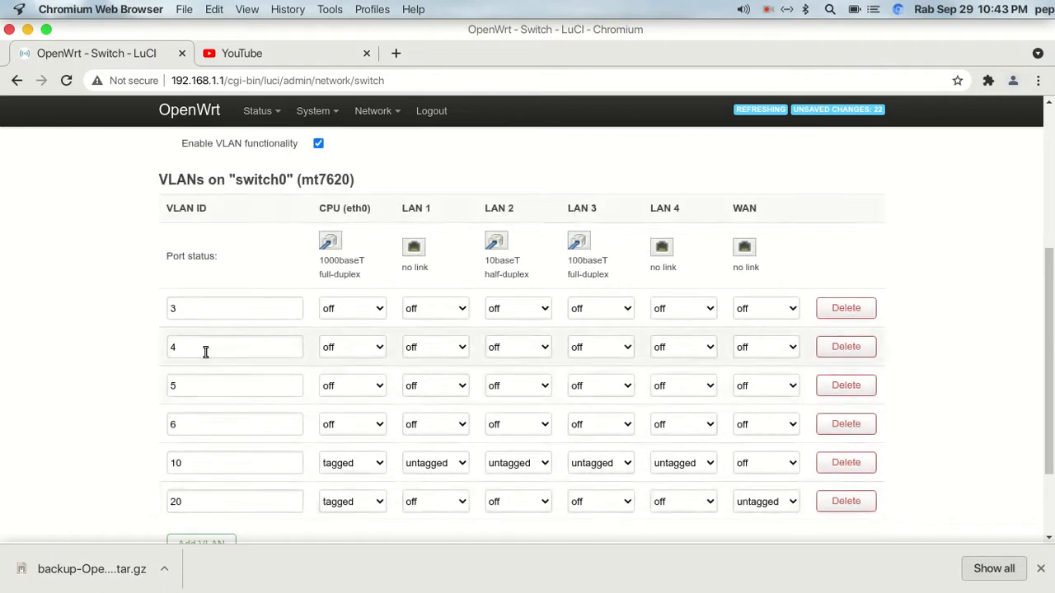
scroll(219, 445, "down", 2)
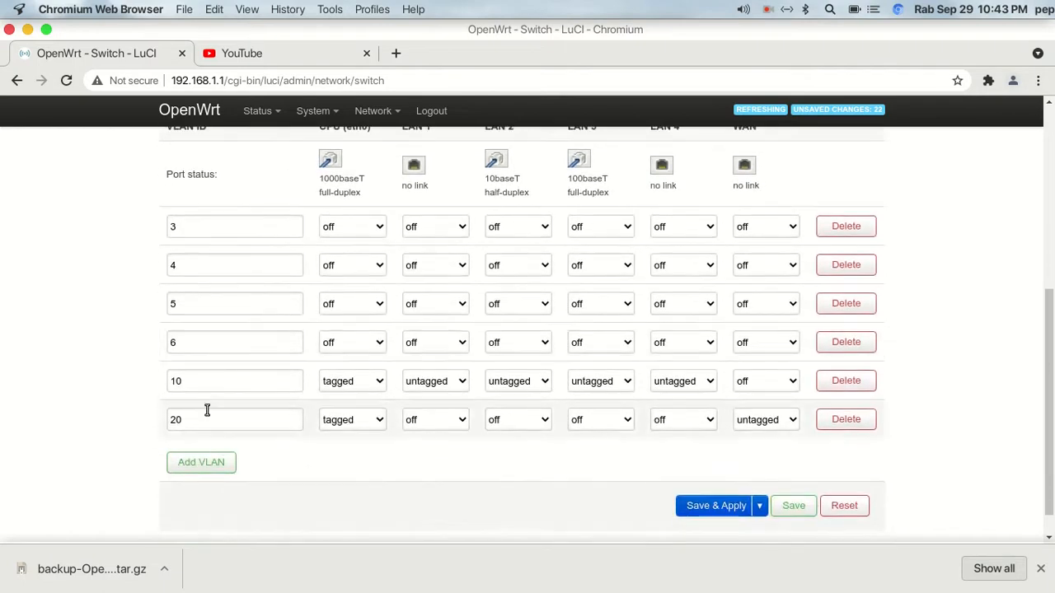
left_click(835, 341)
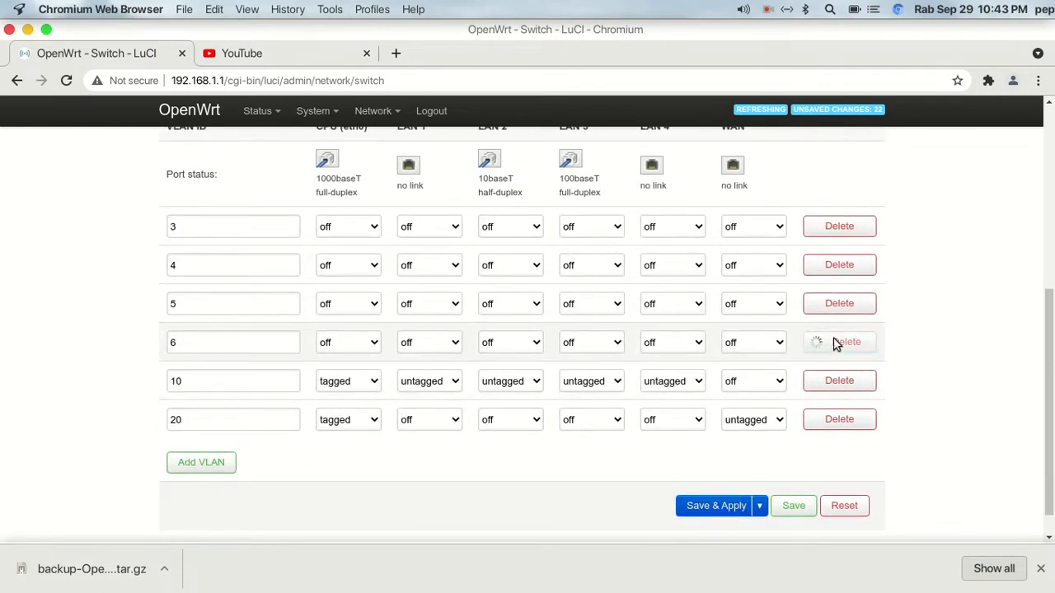
Change the IDs of VLANs 3, 4 and 5 to 30, 40 and 50 respectively.
left_click(183, 234)
left_click(184, 262)
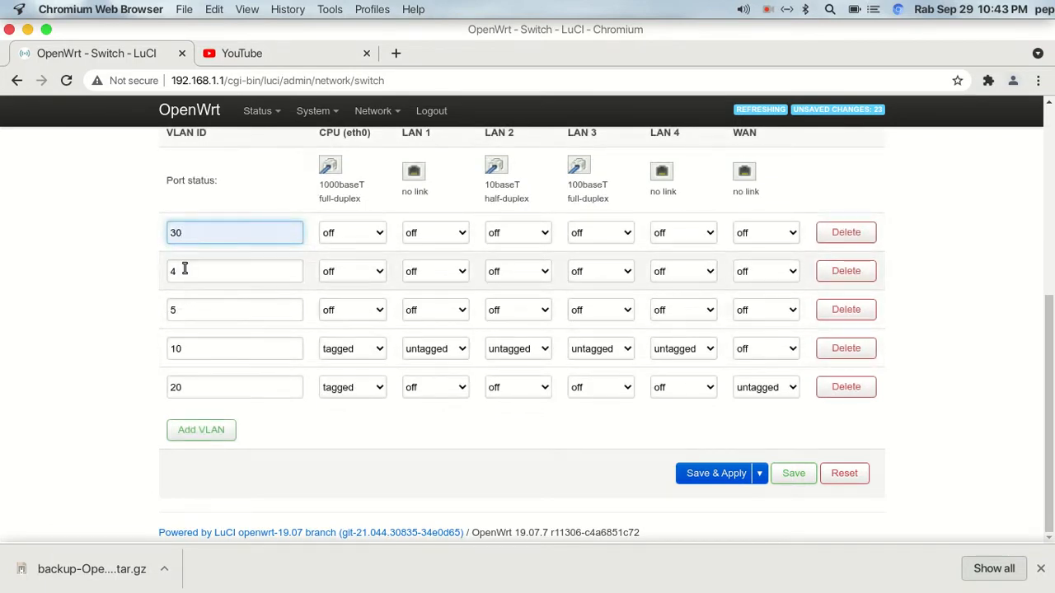
left_click(182, 274)
left_click(208, 338)
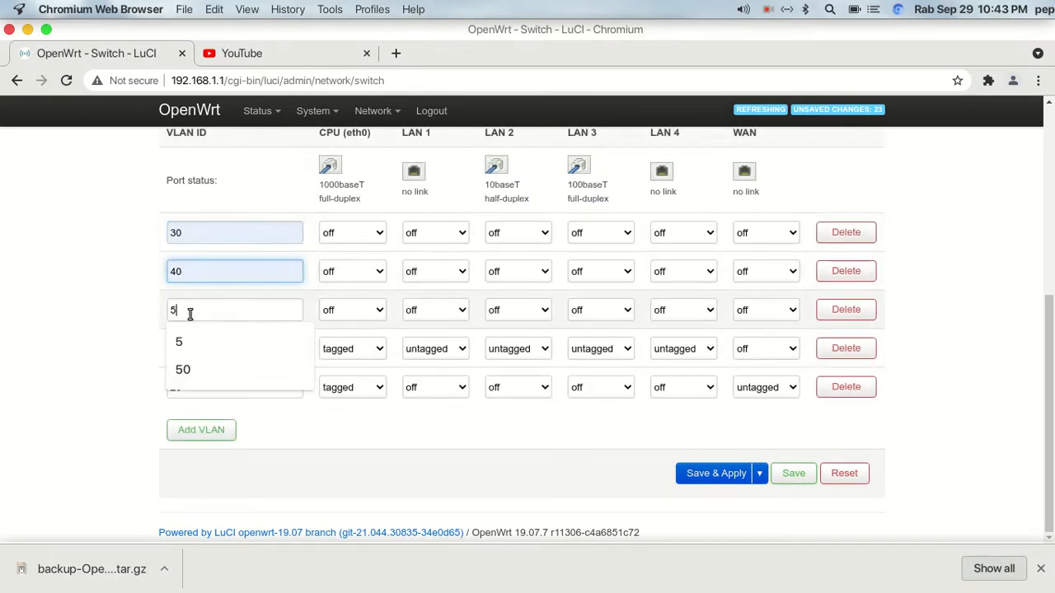
left_click(189, 311)
left_click(203, 370)
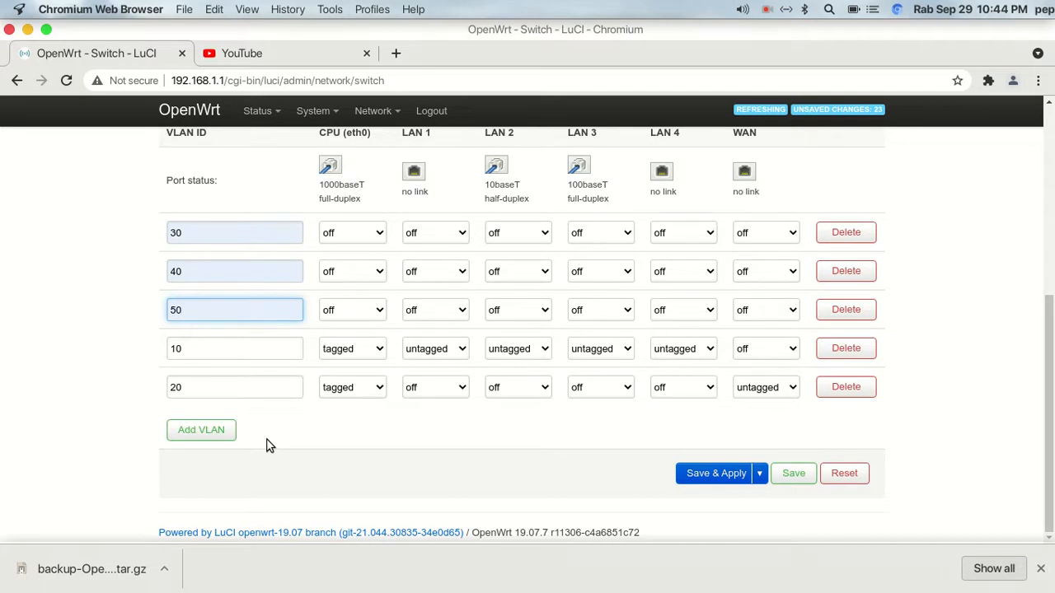
Check the VLAN setup instructions in Mousepad and return to the switch page in Chromium.
mouse_move(494, 591)
left_click(560, 577)
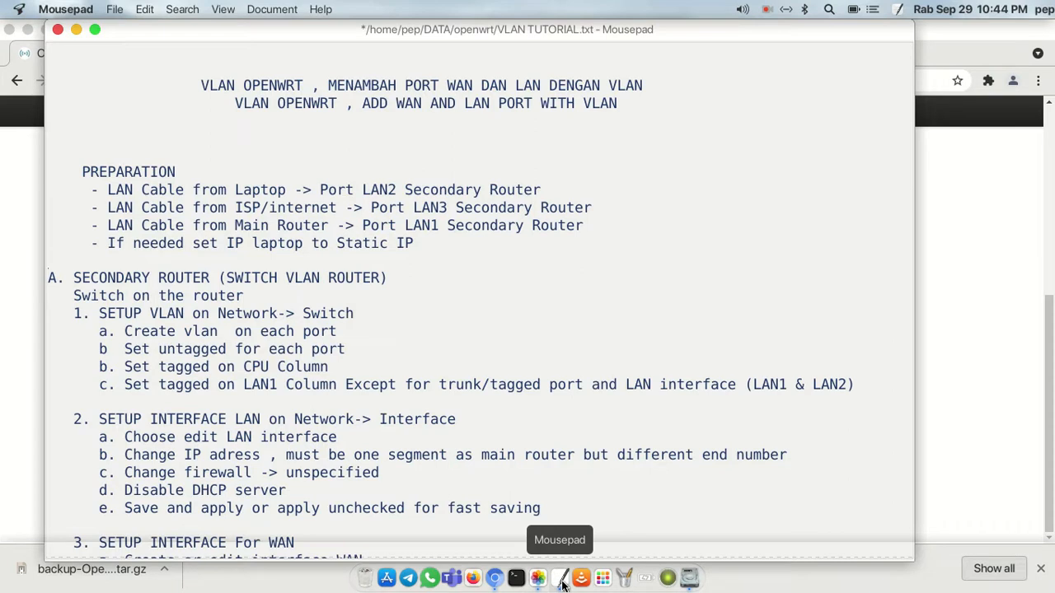
left_click(495, 577)
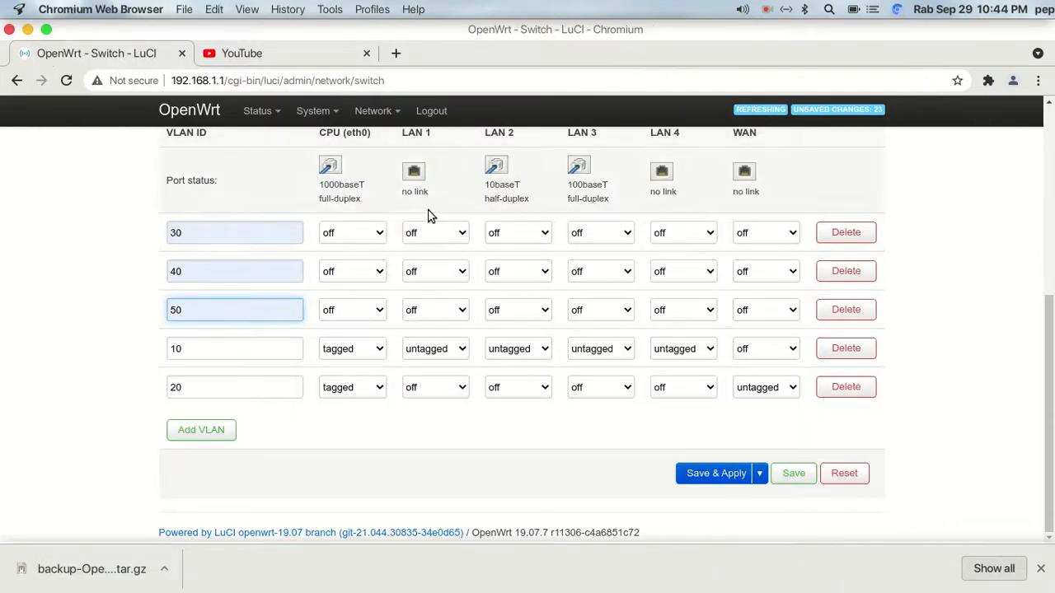
scroll(420, 274, "up", 1)
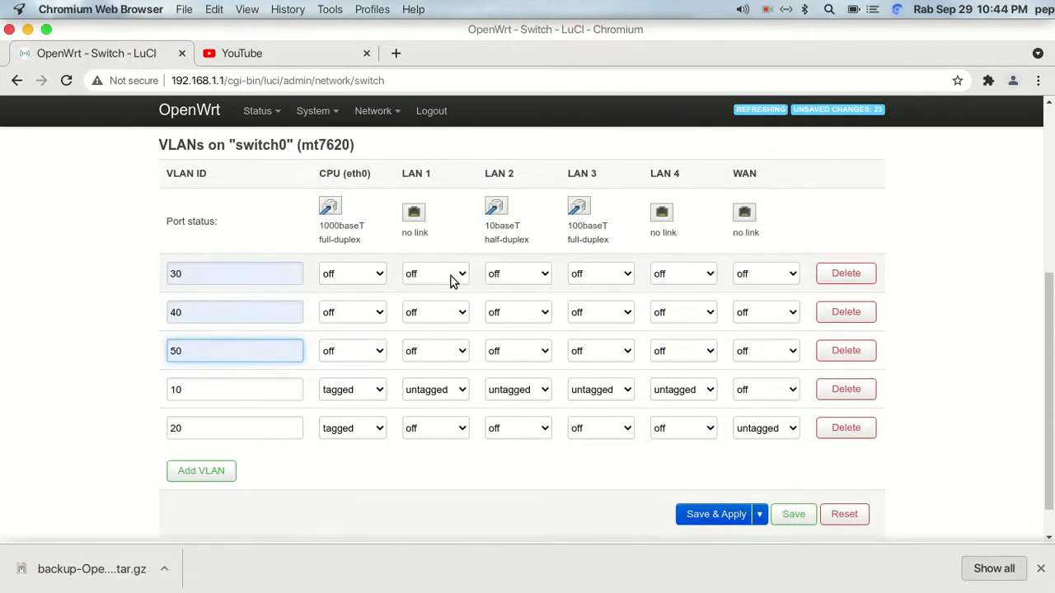
left_click(458, 276)
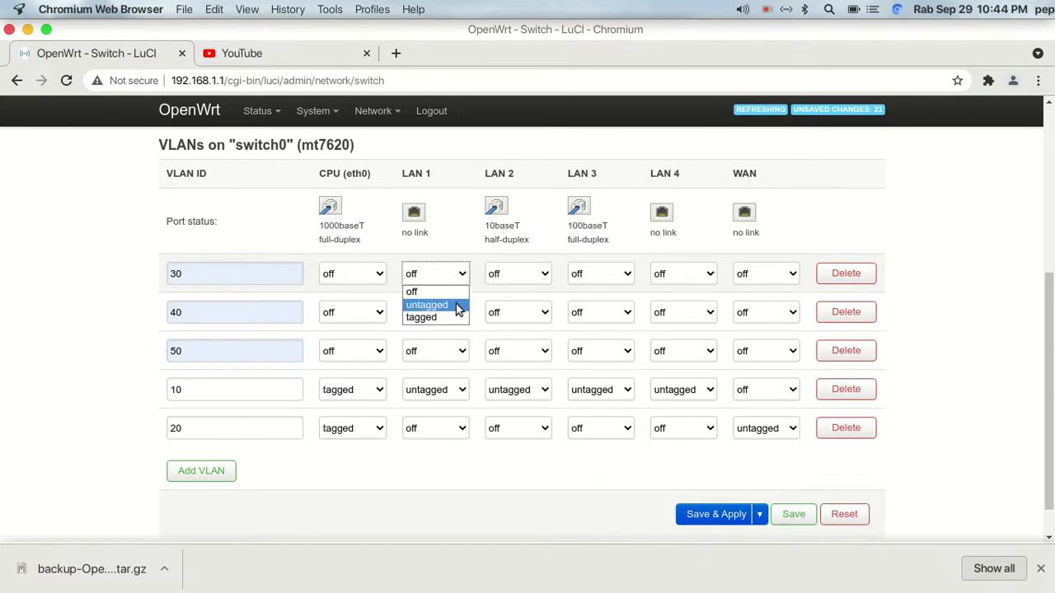
left_click(457, 305)
left_click(460, 389)
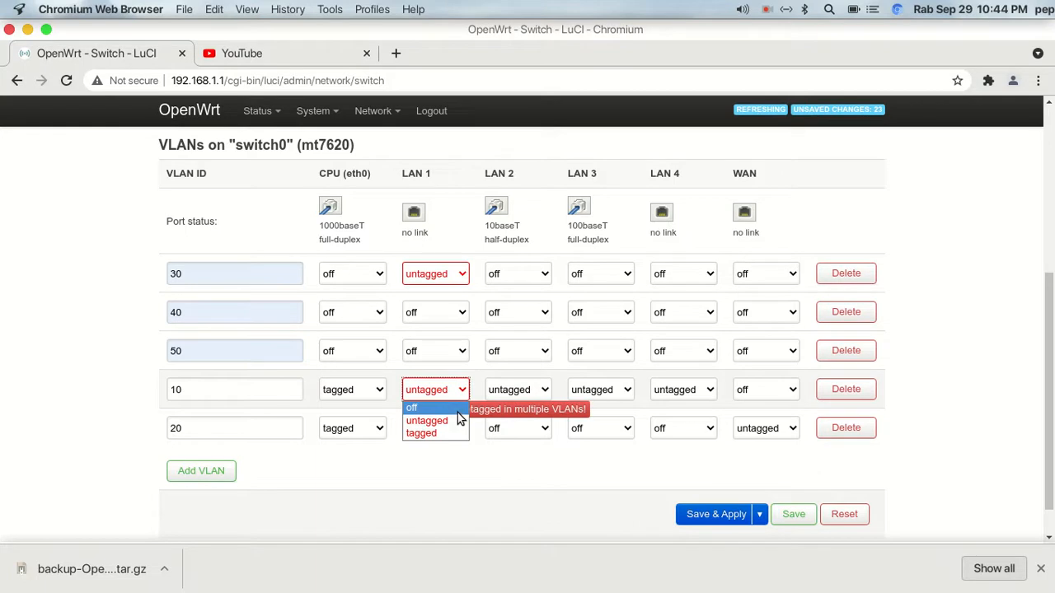
left_click(440, 453)
left_click(459, 274)
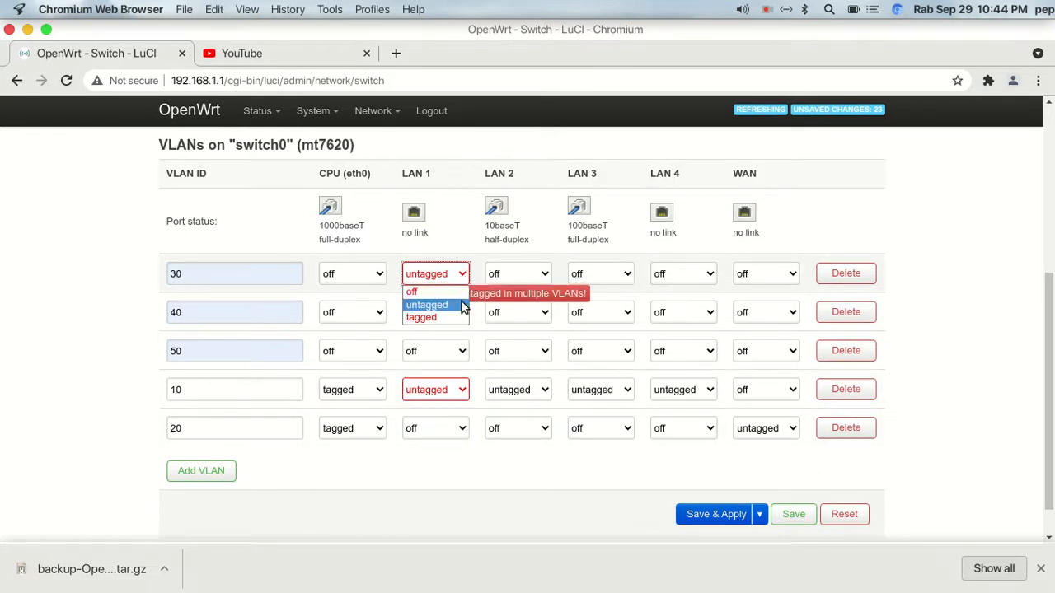
left_click(437, 293)
Save the VLAN table, then set LAN 2 to untagged on VLAN 20 and off on VLAN 10.
left_click(793, 515)
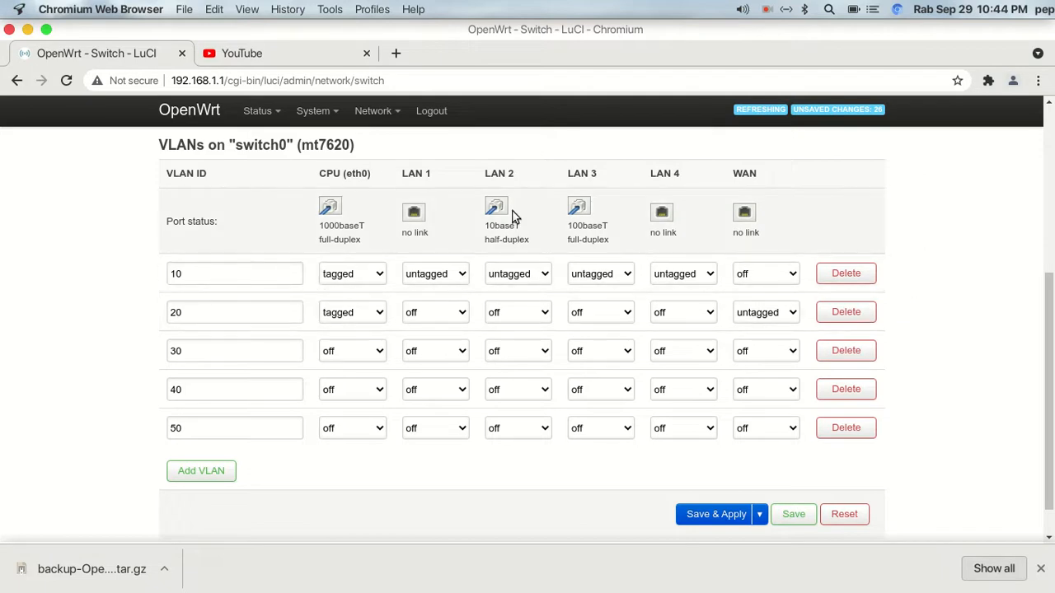
left_click(544, 312)
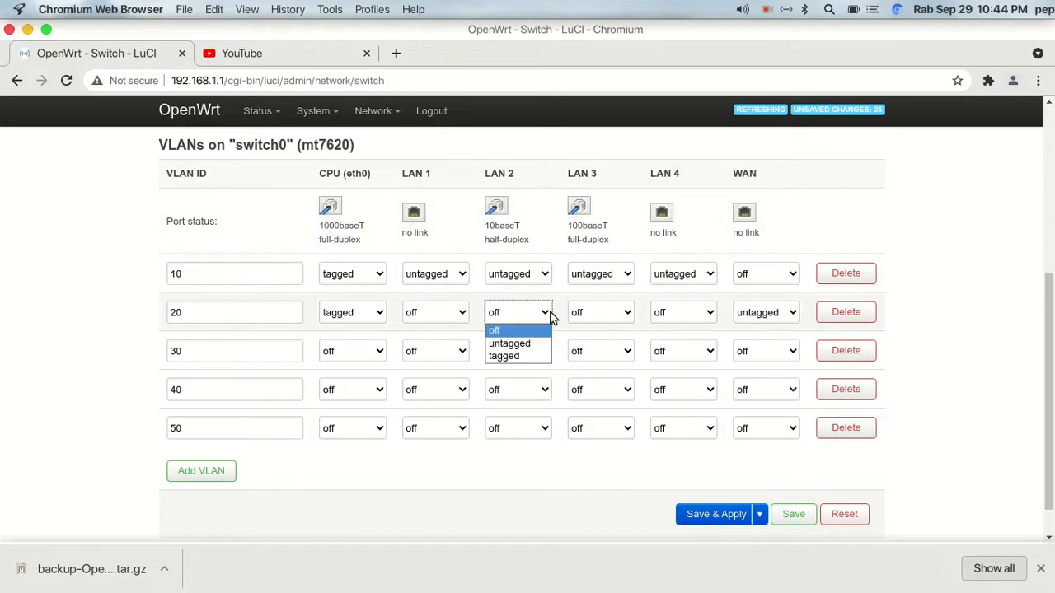
left_click(544, 344)
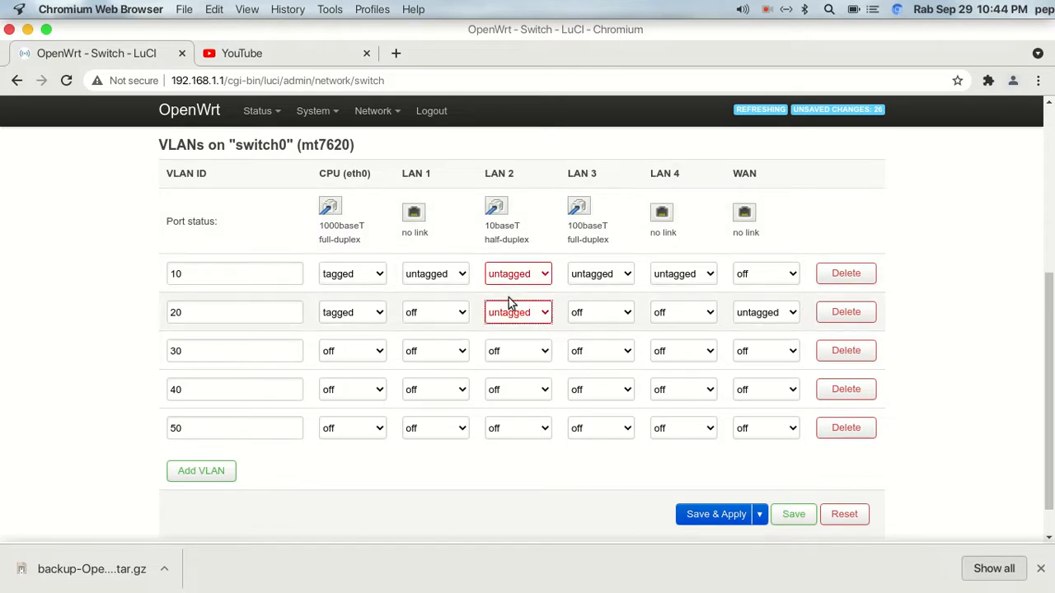
left_click(544, 274)
left_click(536, 291)
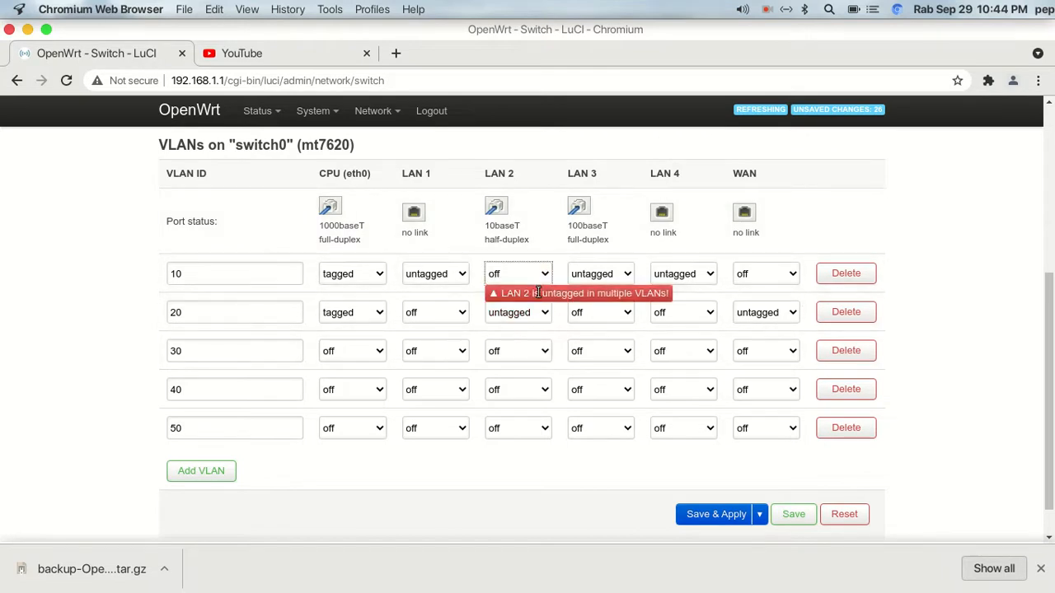
Turn LAN 3 and LAN 4 off on VLAN 10, making LAN 3 untagged on VLAN 30 and LAN 4 untagged on VLAN 40.
left_click(620, 276)
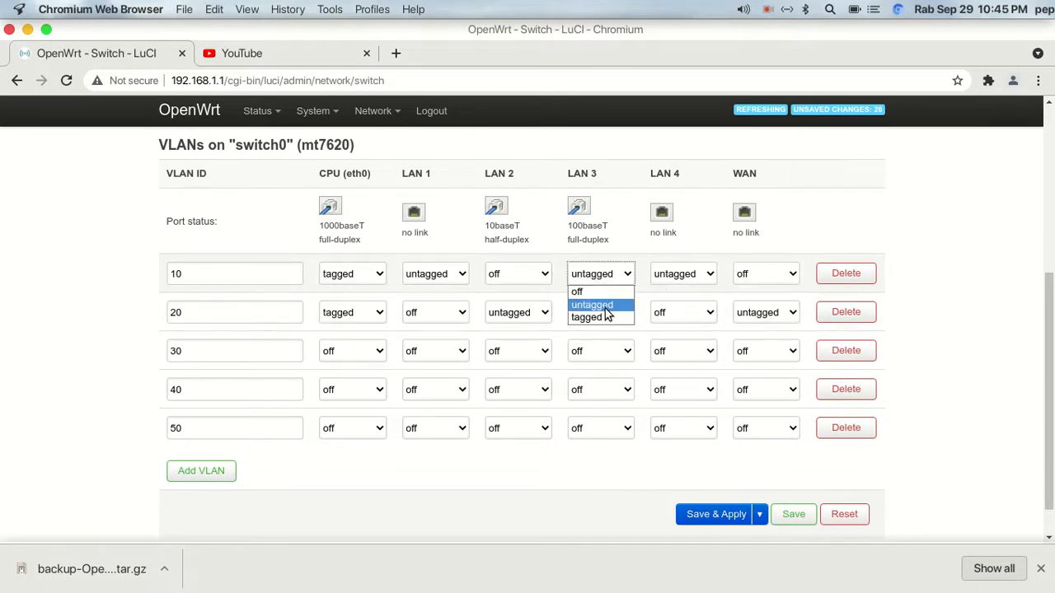
left_click(604, 293)
left_click(628, 350)
left_click(631, 382)
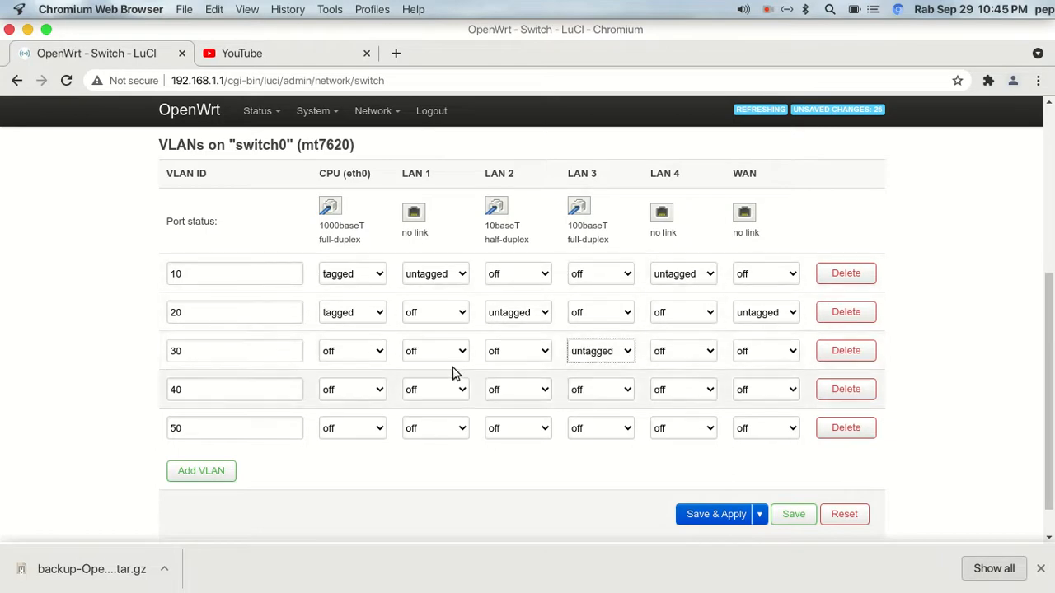
left_click(710, 274)
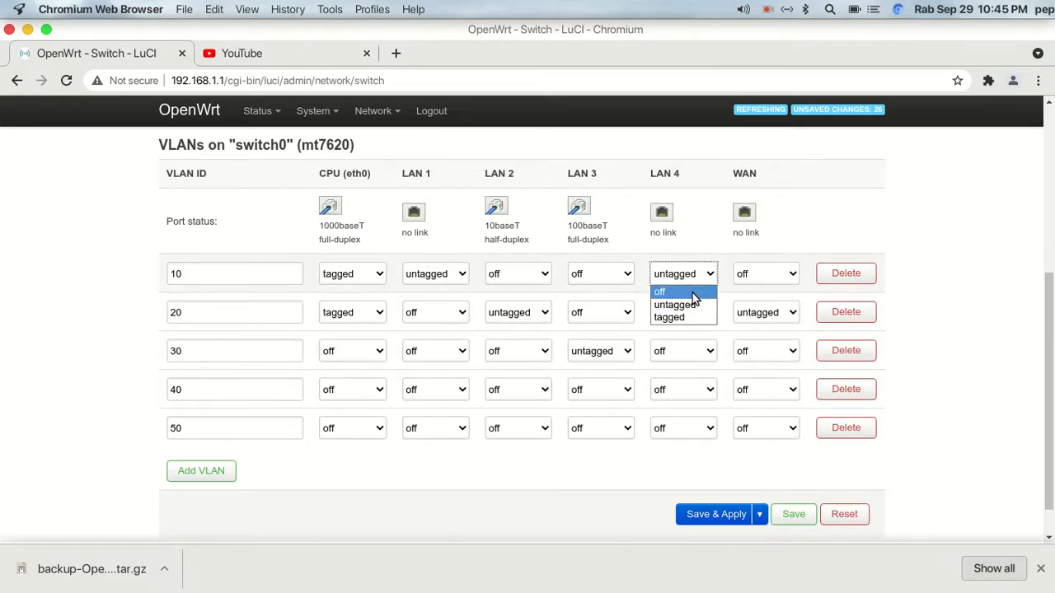
left_click(692, 291)
left_click(688, 395)
left_click(694, 418)
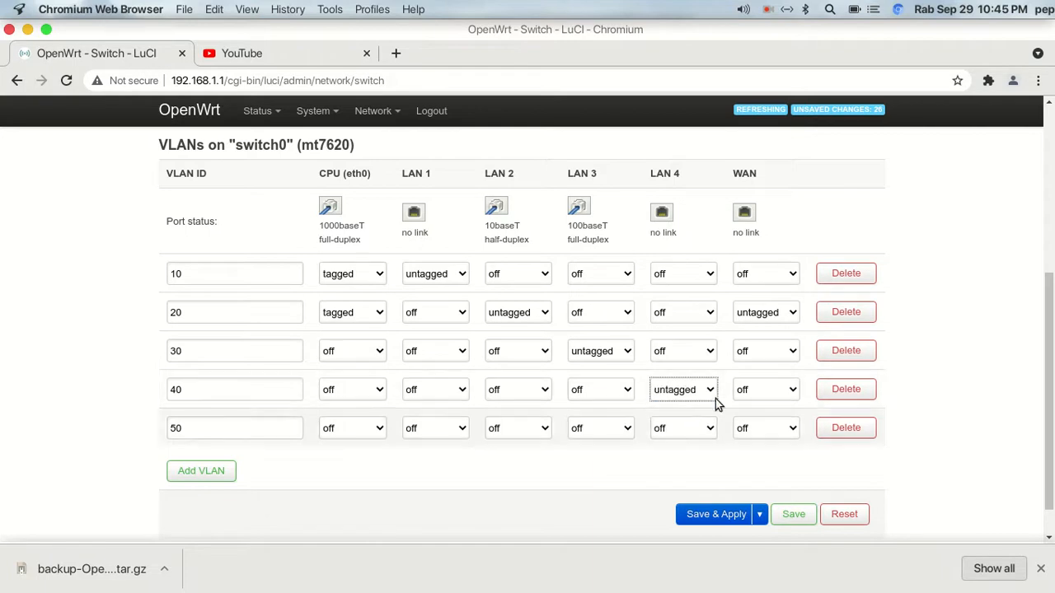
Set the WAN port to off on VLAN 20 and untagged on VLAN 50.
left_click(772, 320)
left_click(774, 331)
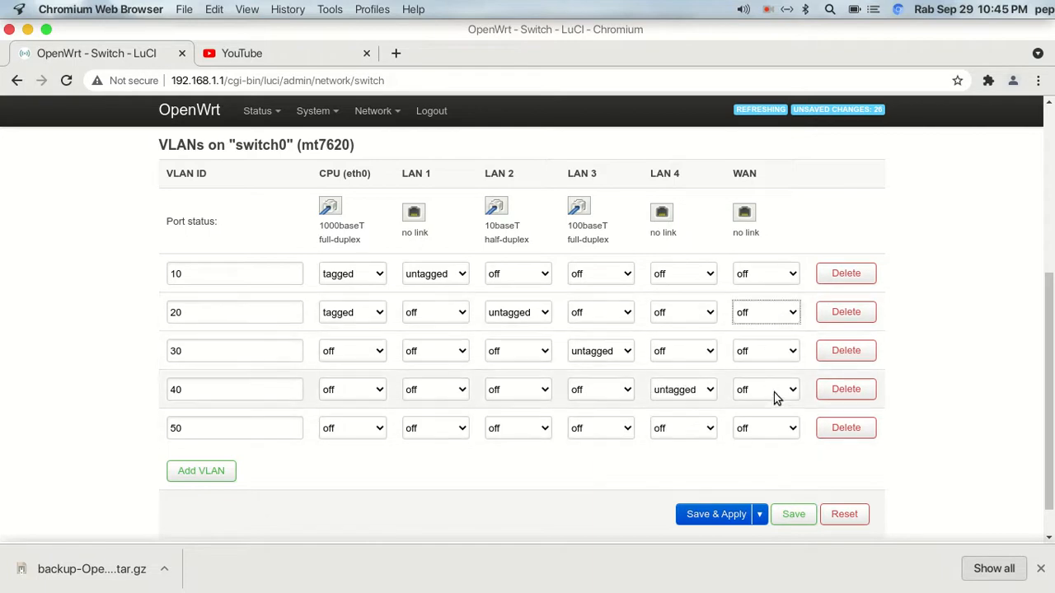
left_click(789, 429)
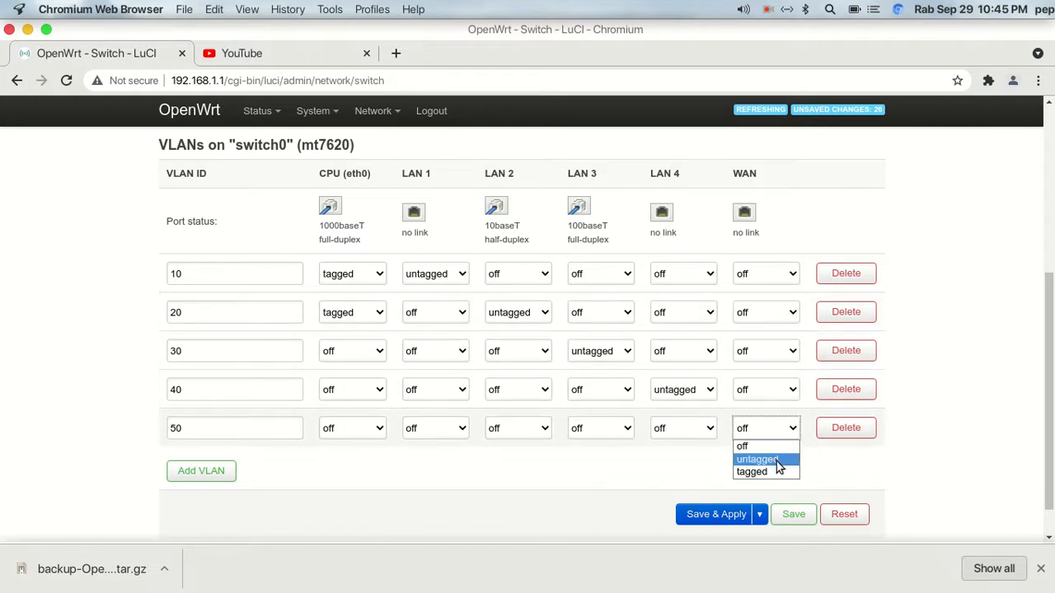
left_click(778, 462)
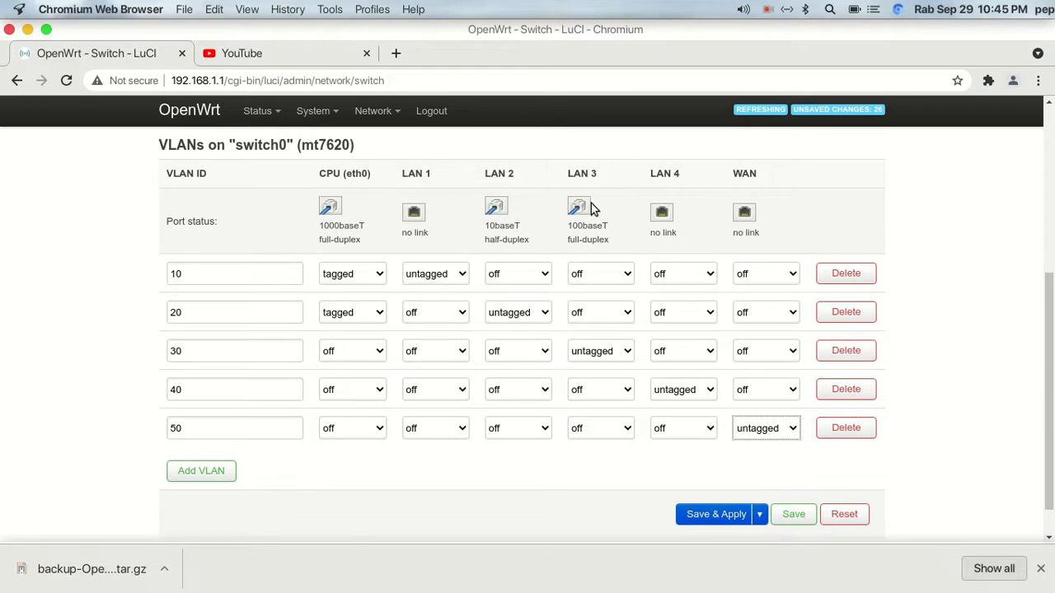
Review the CPU tagging instructions in the Mousepad notes and minimise them to get back to Chromium.
mouse_move(531, 582)
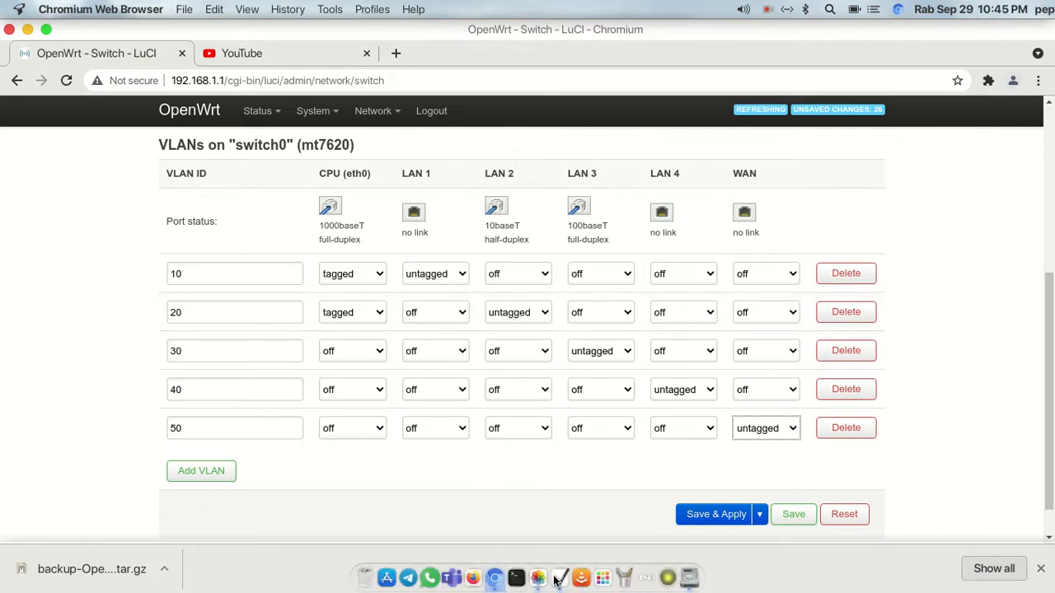
left_click(562, 579)
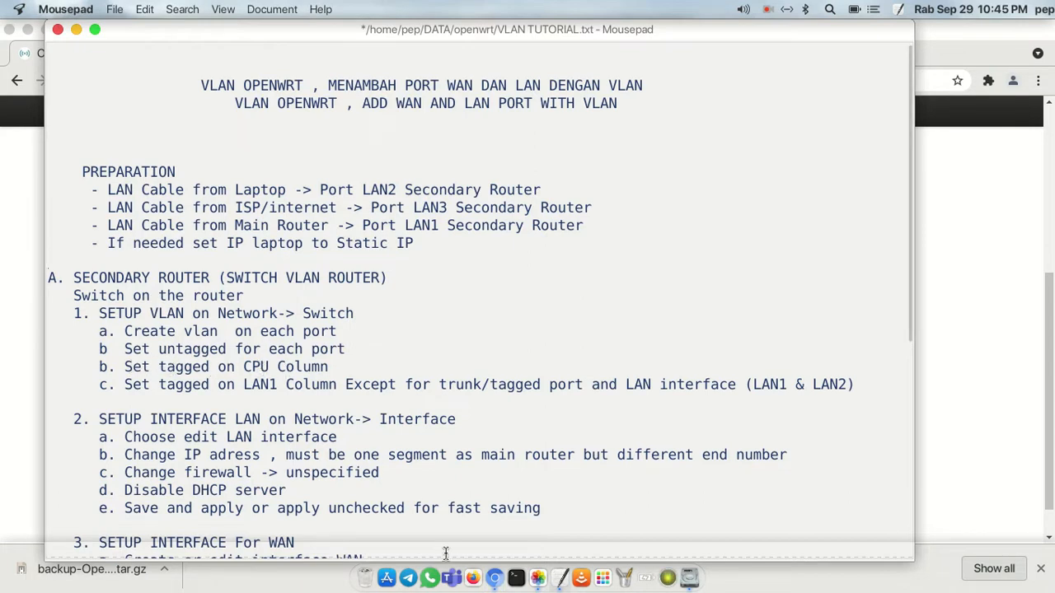
left_click(568, 585)
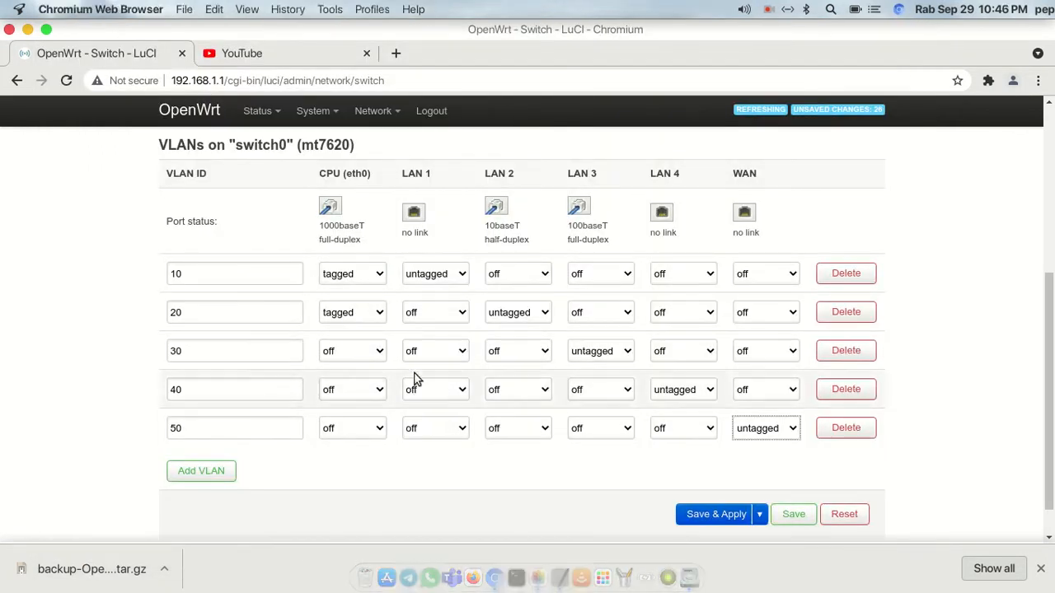
Set the CPU (eth0) port to tagged on VLANs 30, 40 and 50.
left_click(381, 351)
left_click(378, 397)
left_click(380, 398)
left_click(372, 434)
left_click(379, 429)
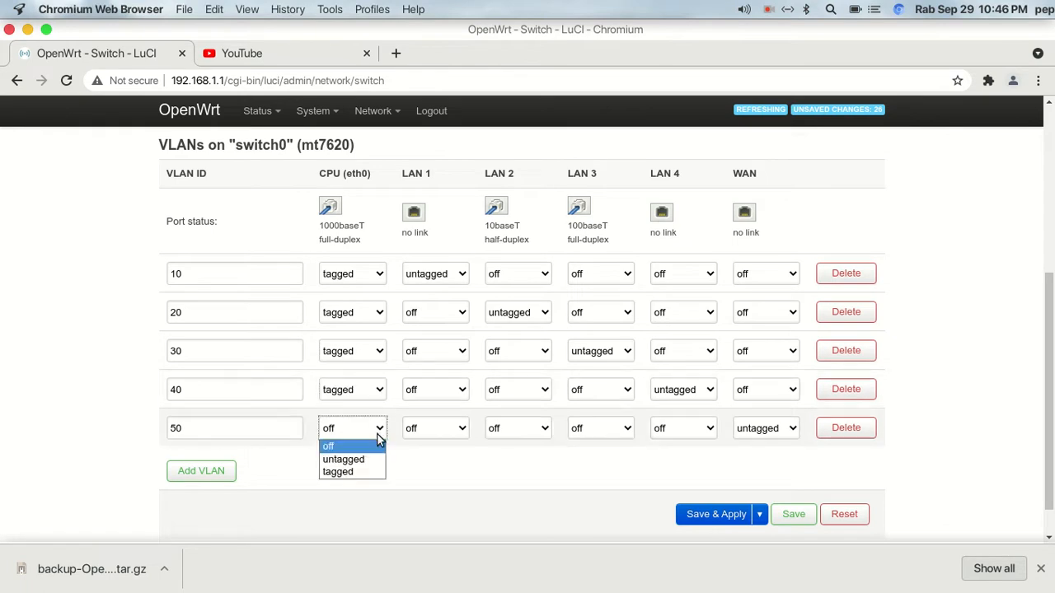
left_click(378, 471)
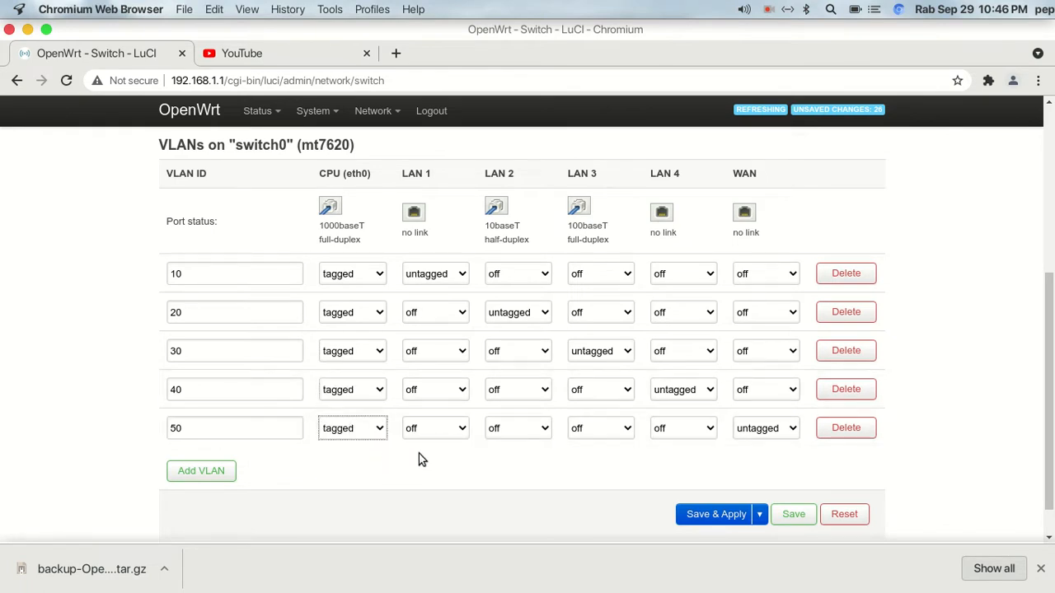
Read the LAN1 tagging instruction in the Mousepad notes and switch back to Chromium.
mouse_move(498, 586)
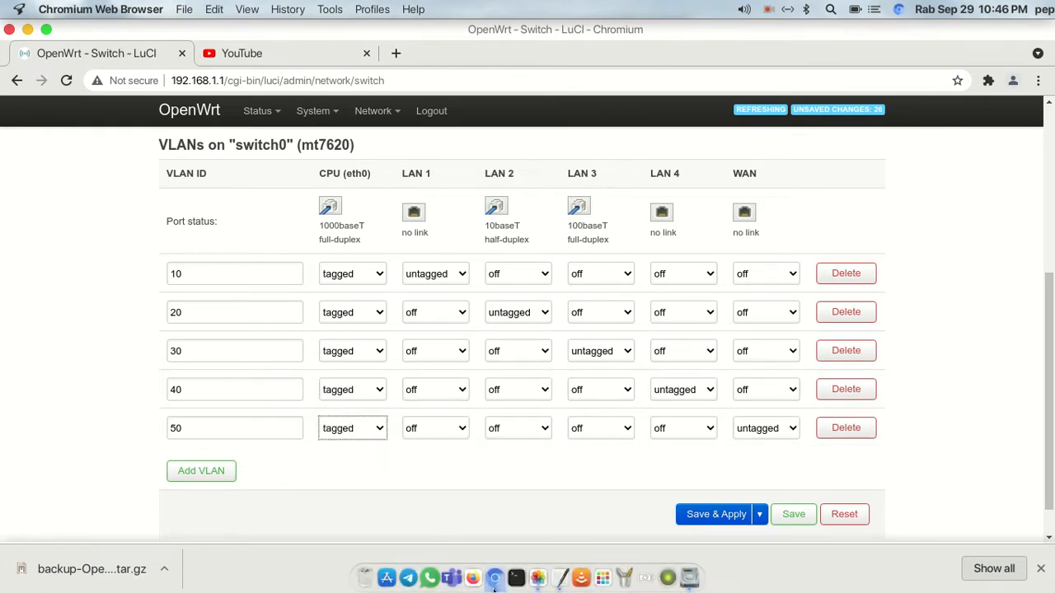
left_click(561, 579)
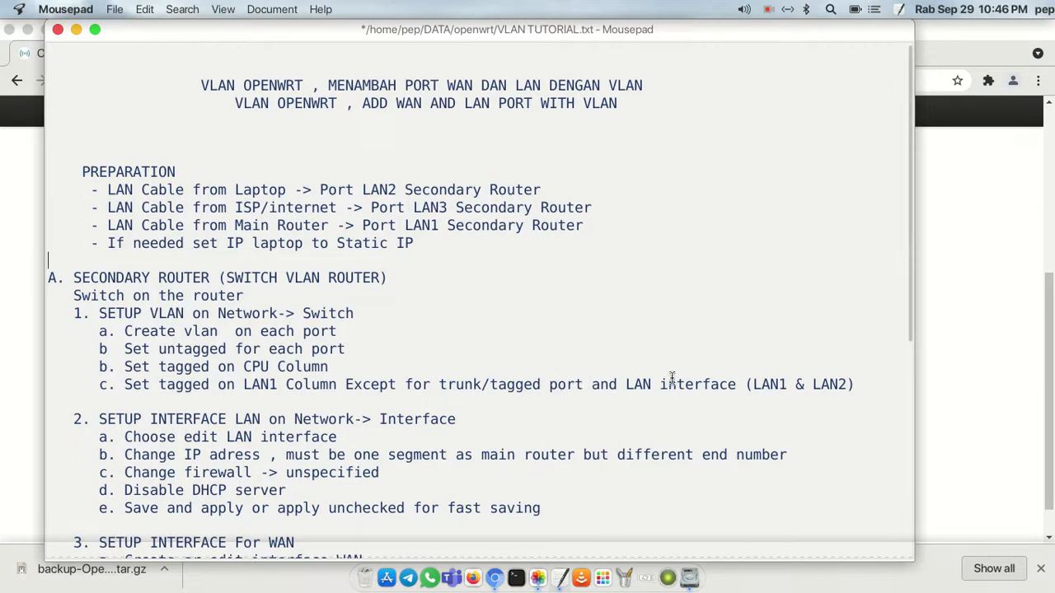
left_click(981, 260)
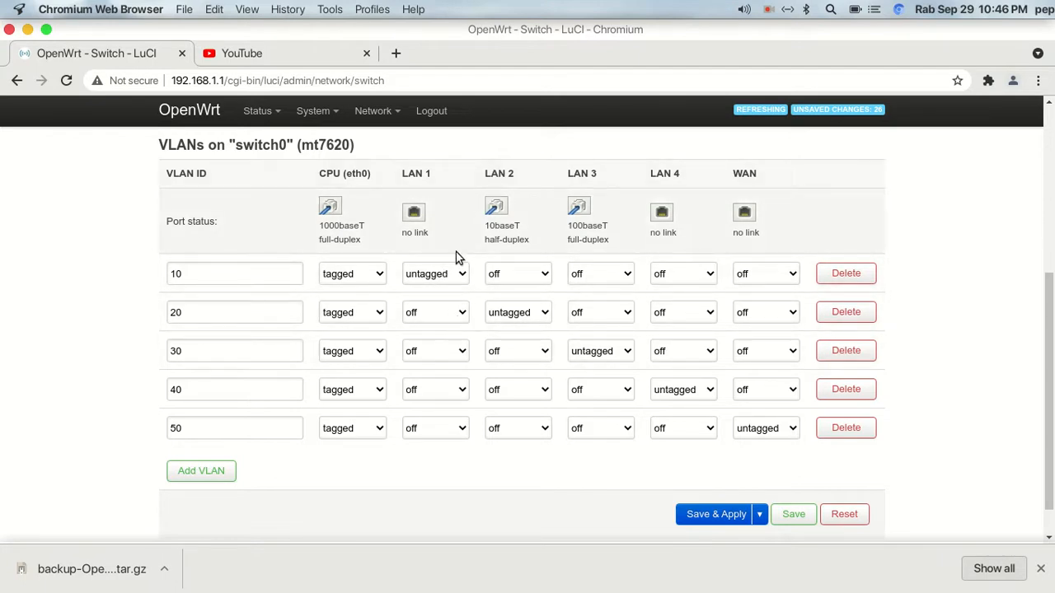
Set LAN 2 to off on VLAN 20 and untagged on VLAN 10.
left_click(535, 321)
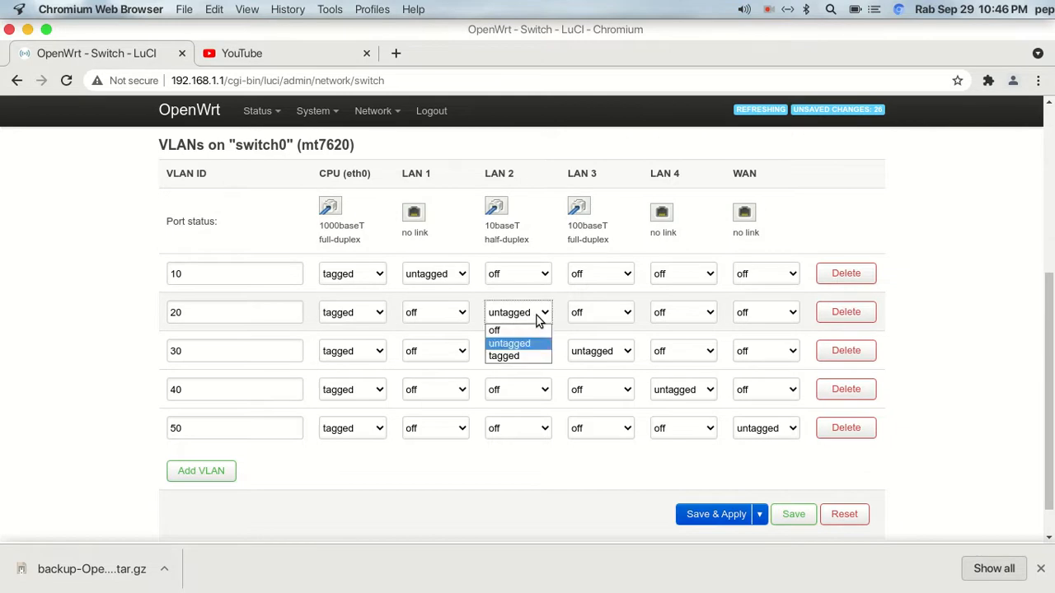
left_click(546, 329)
left_click(545, 278)
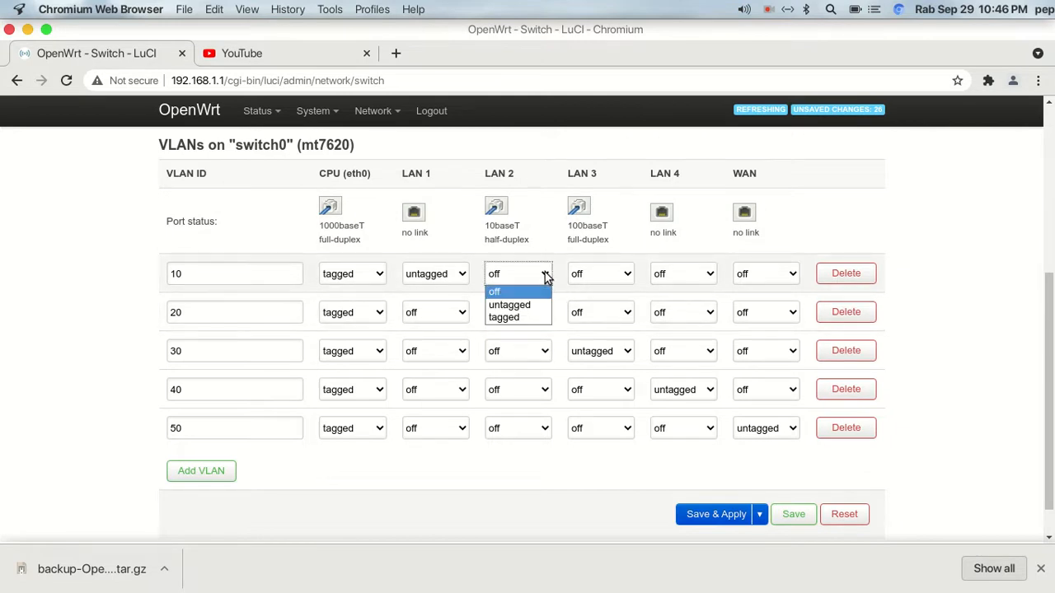
left_click(535, 304)
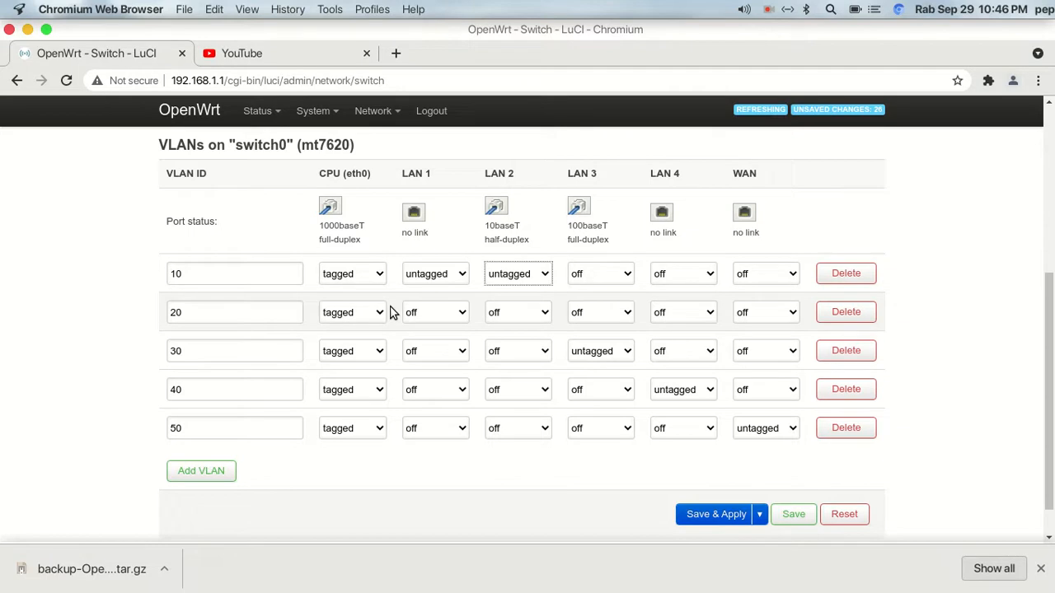
Set LAN 1 to tagged on VLANs 20, 30, 40 and 50 and save the switch settings.
left_click(459, 314)
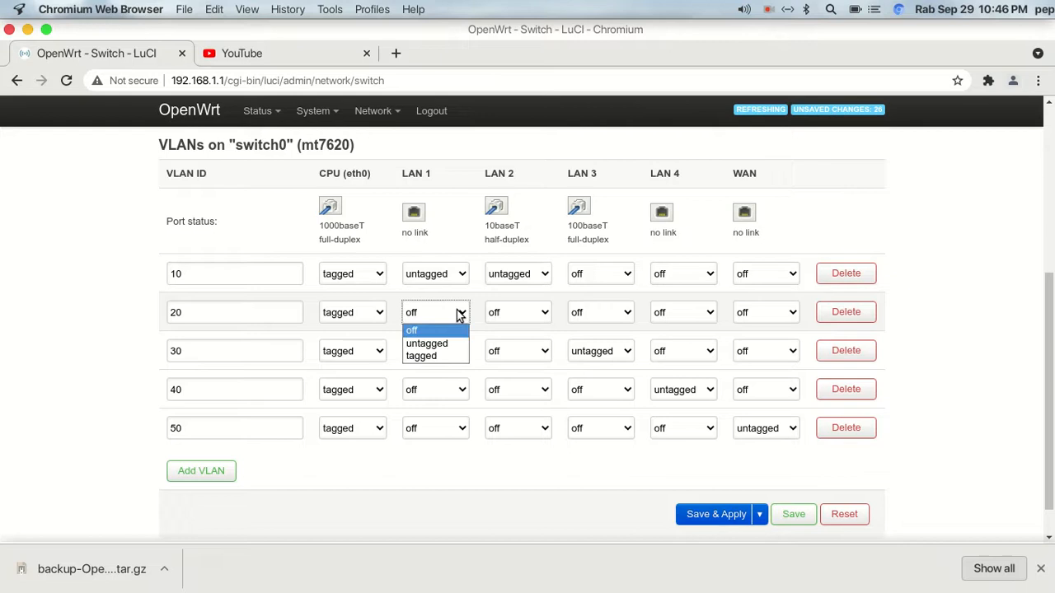
left_click(448, 357)
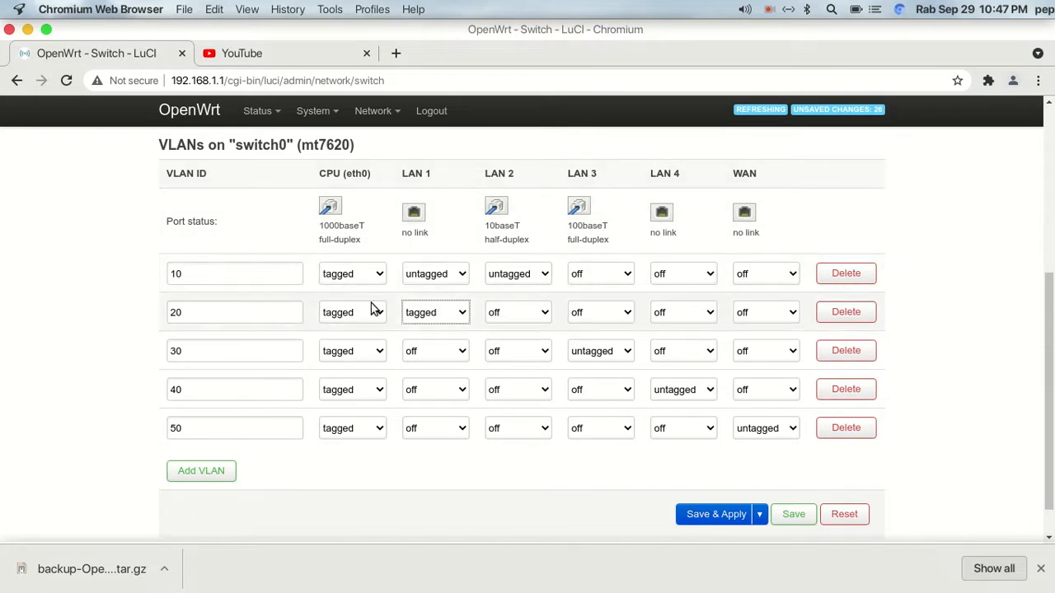
left_click(454, 350)
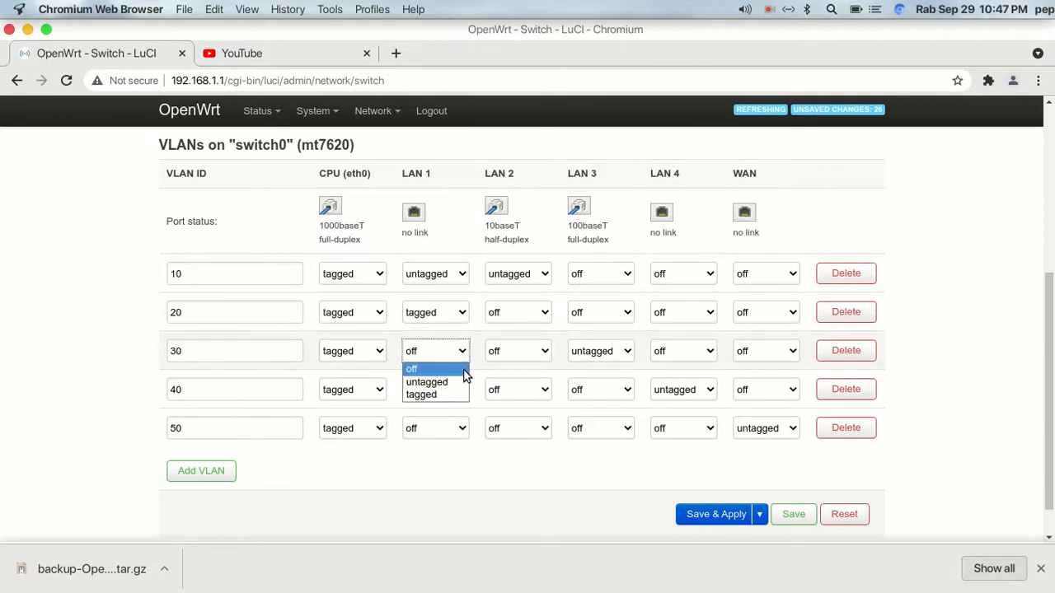
left_click(445, 394)
left_click(453, 394)
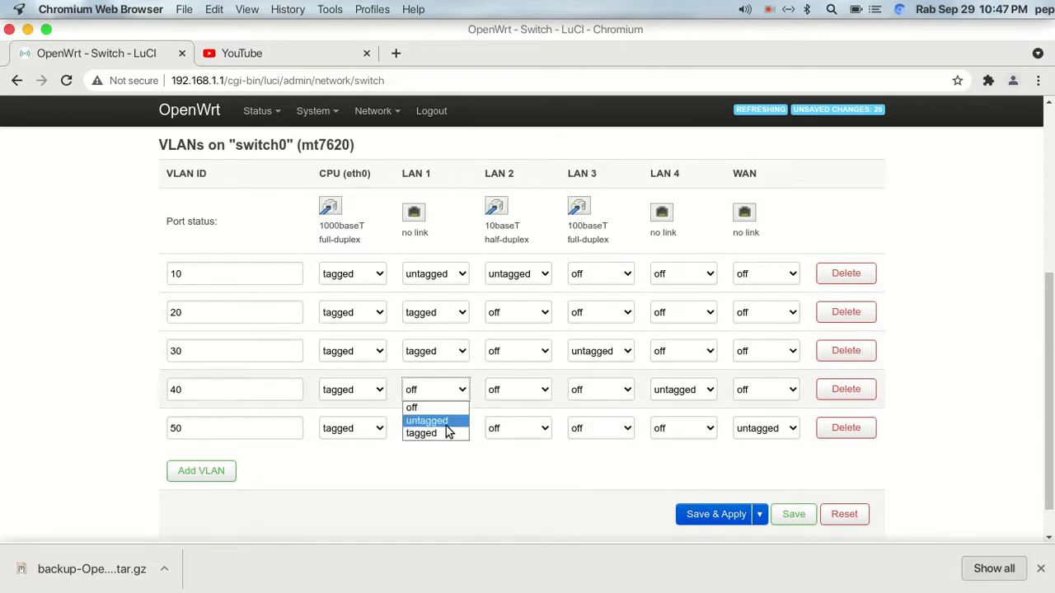
left_click(438, 443)
left_click(462, 431)
left_click(443, 473)
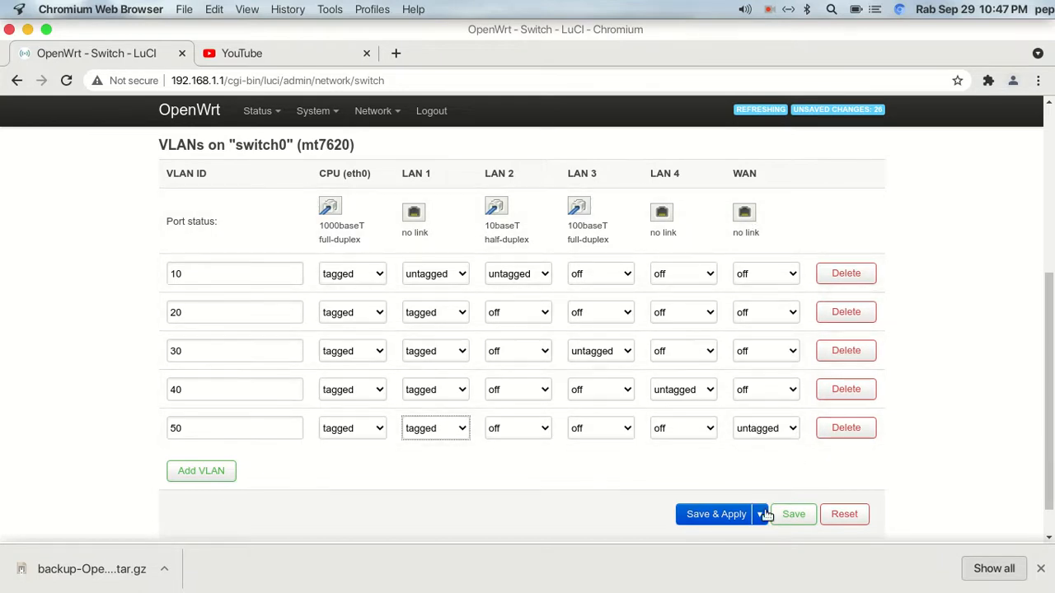
left_click(810, 521)
Check the LAN interface section of the Mousepad notes, then return to Chromium and open the router's network Interfaces page.
mouse_move(500, 591)
left_click(559, 578)
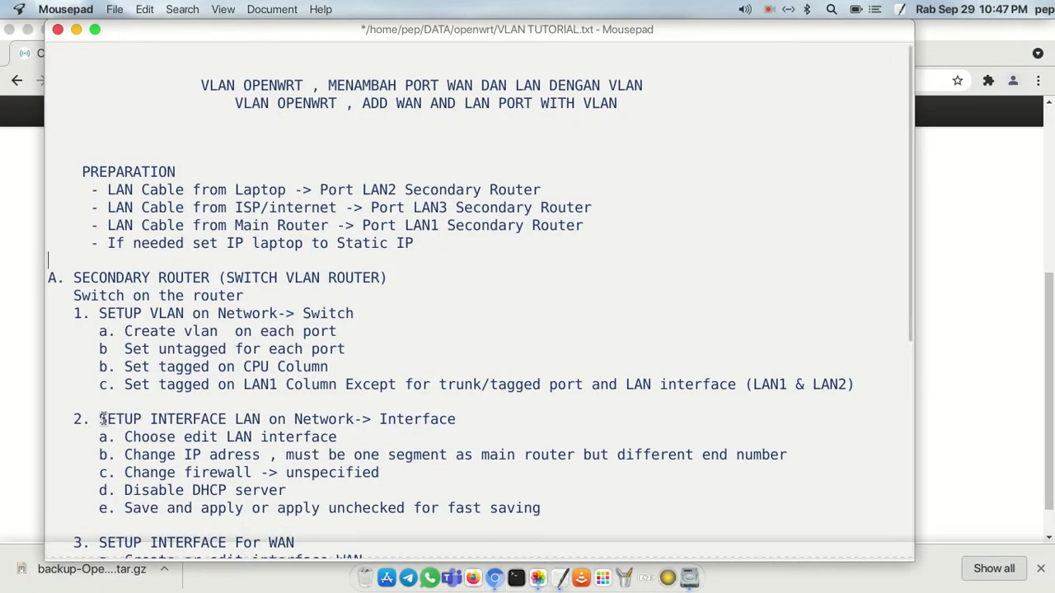
left_click(494, 577)
mouse_move(375, 111)
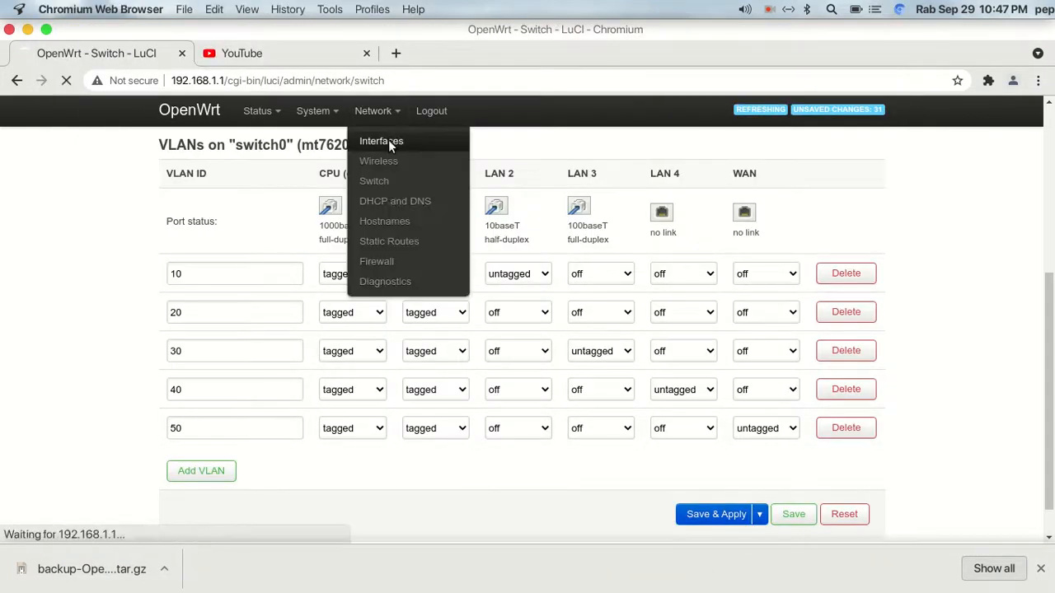
left_click(389, 141)
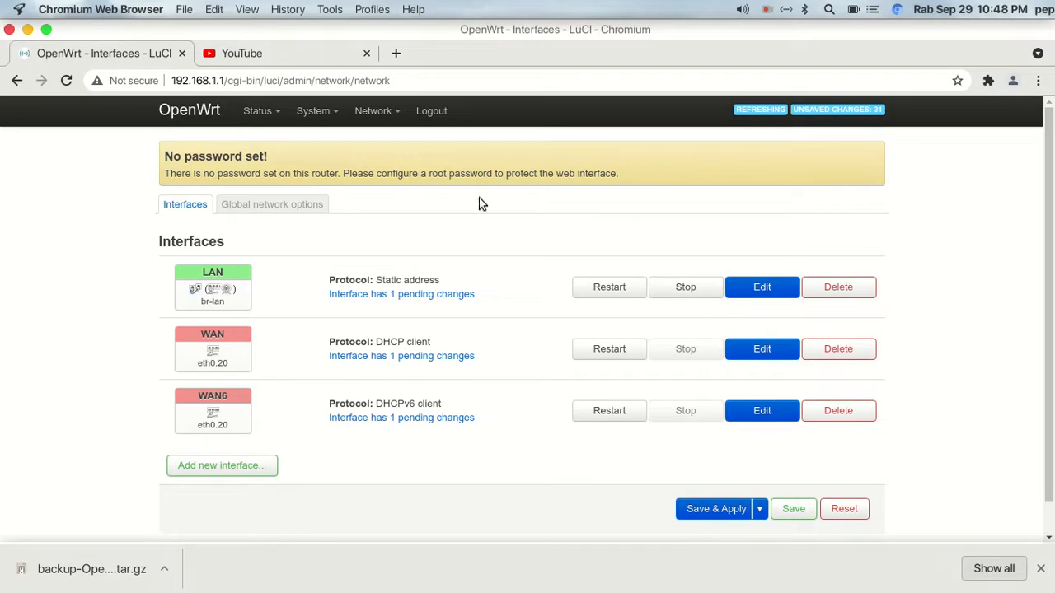
mouse_move(375, 112)
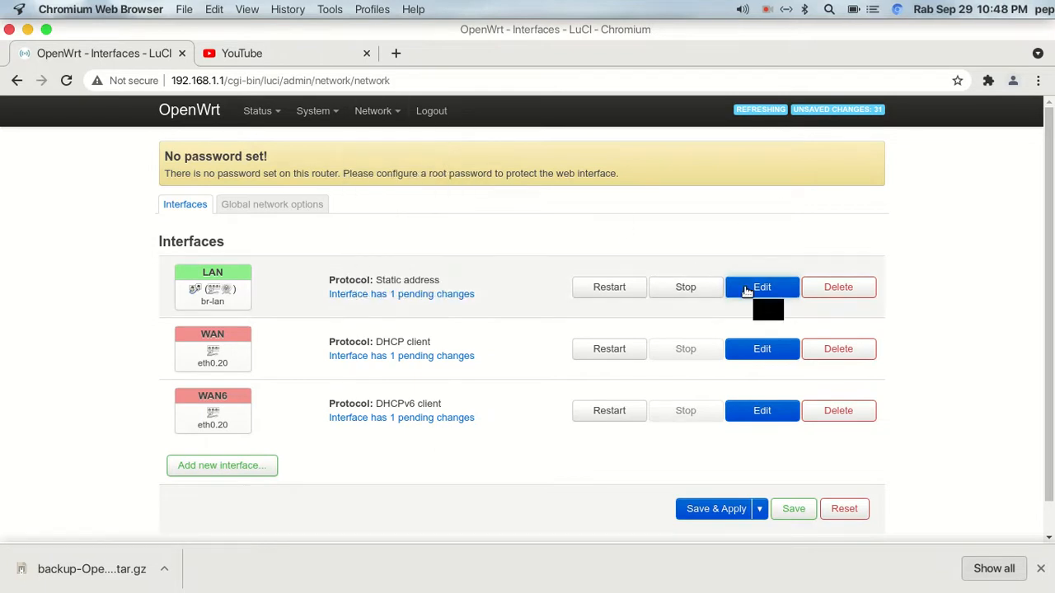
Review the IP address instruction in the Mousepad notes and set the LAN interface's IPv4 address to 192.168.1.2 in Chromium.
left_click(559, 578)
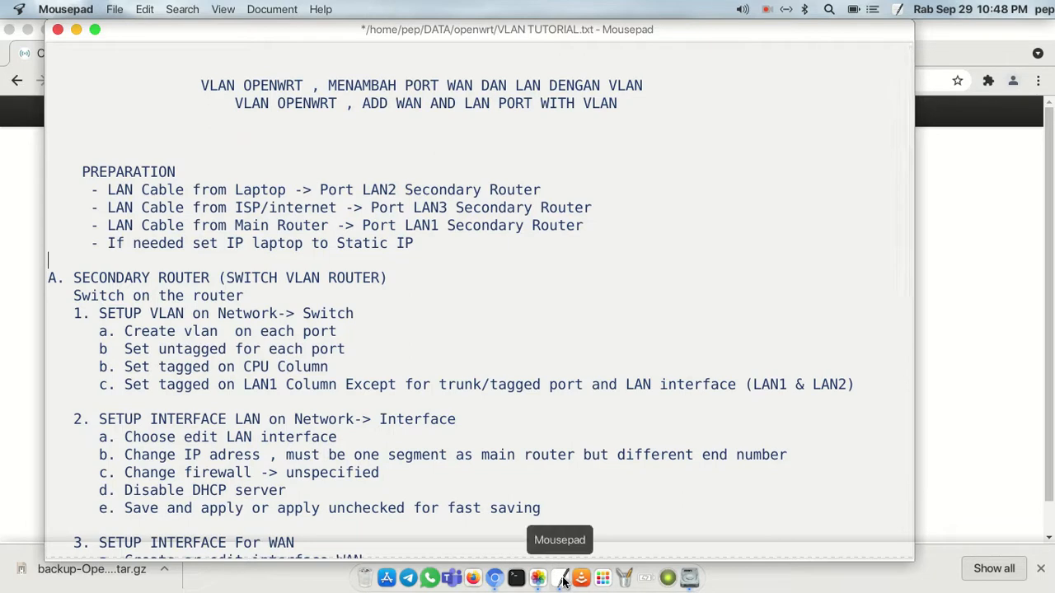
left_click(494, 578)
left_click(762, 288)
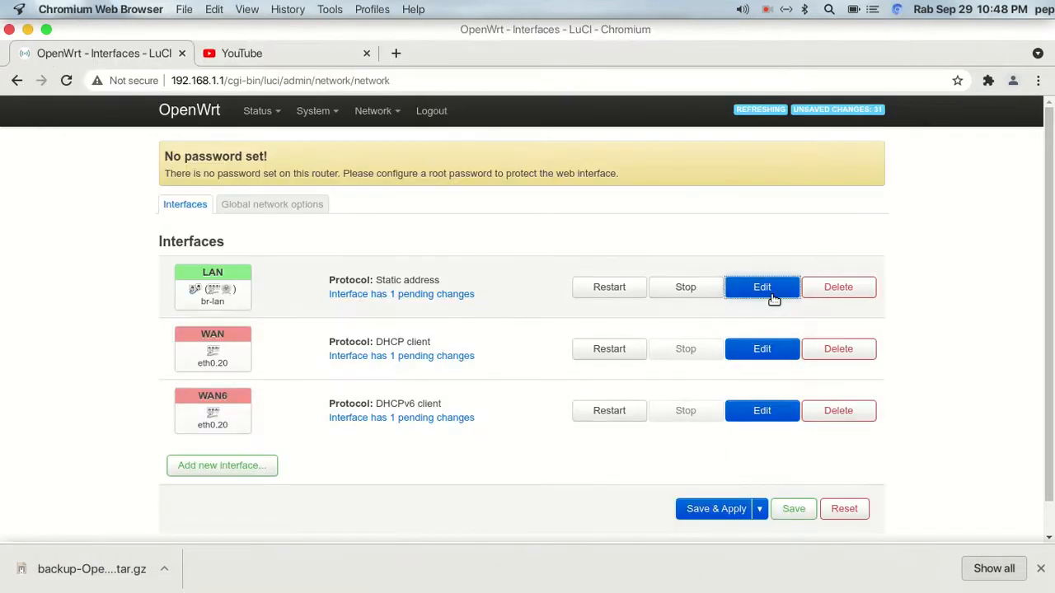
left_click(405, 396)
key("BackSpace")
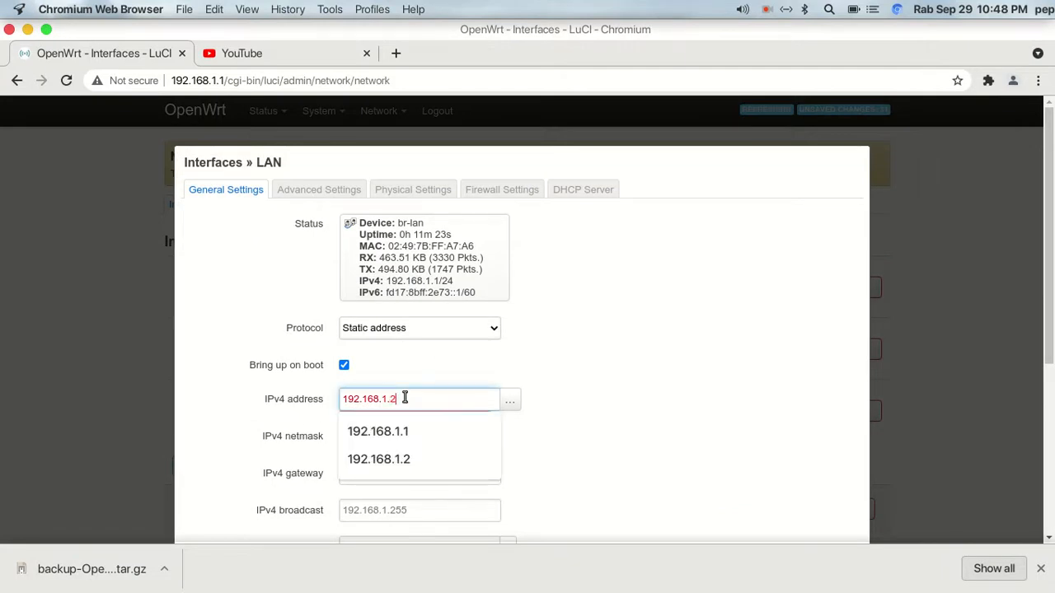
type("2")
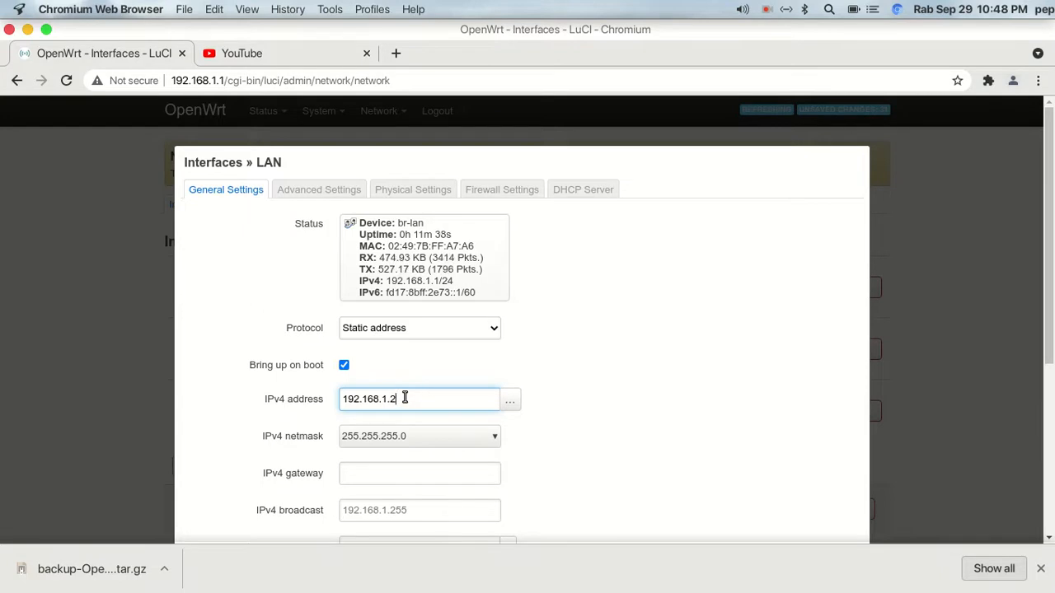
Look over the remaining general LAN settings and read the firewall instruction in the Mousepad notes before returning to Chromium.
scroll(405, 398, "down", 1)
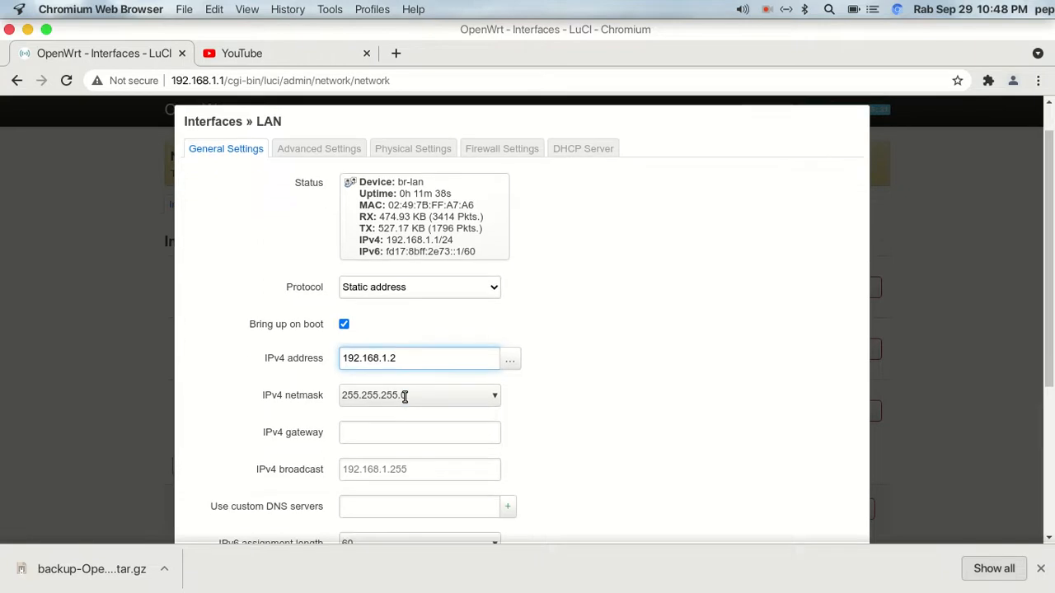
scroll(392, 383, "down", 4)
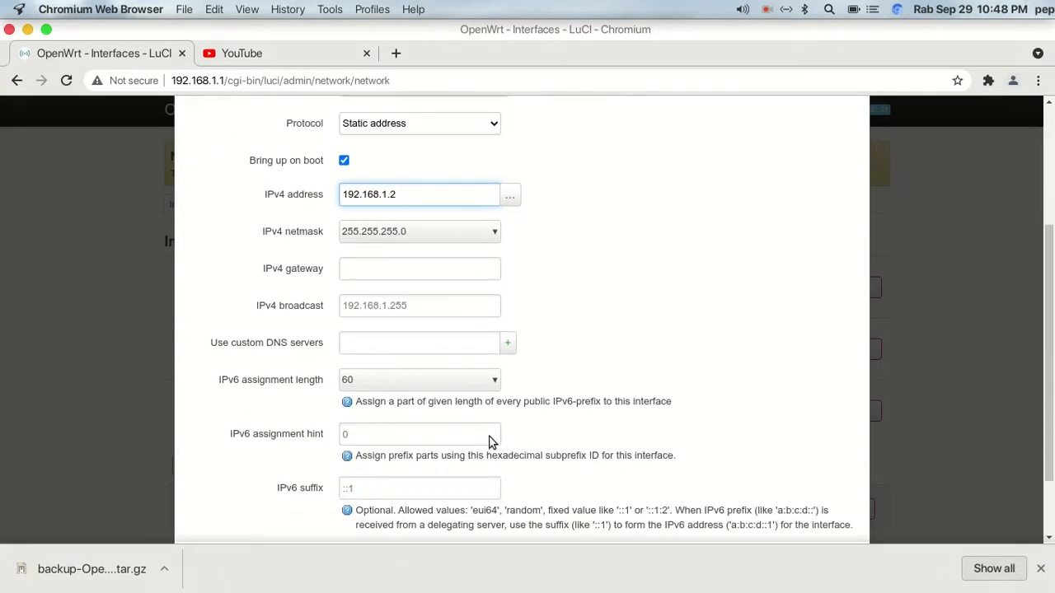
scroll(472, 470, "down", 2)
mouse_move(486, 586)
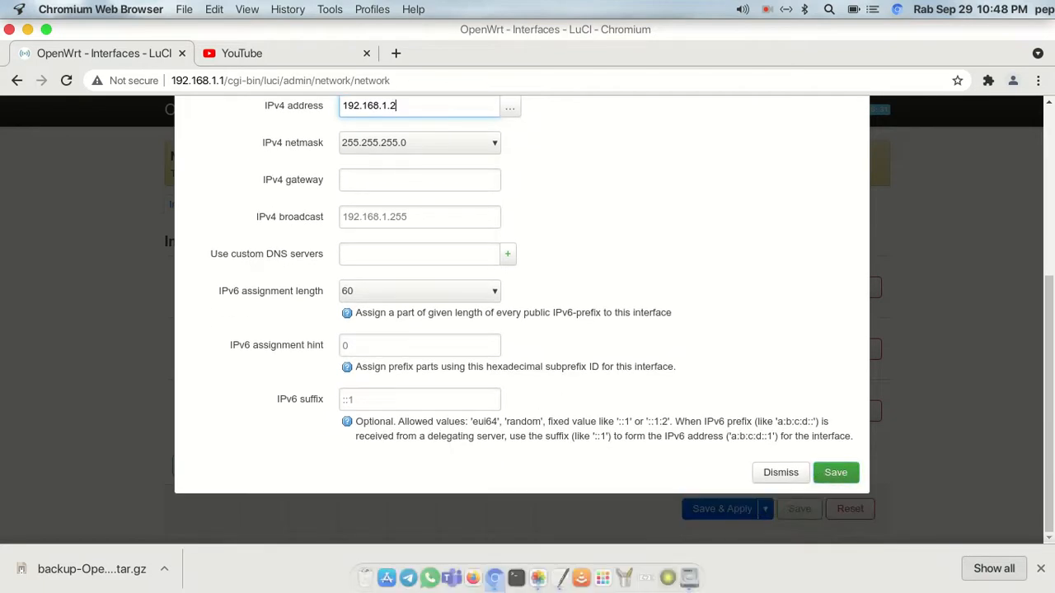
left_click(500, 585)
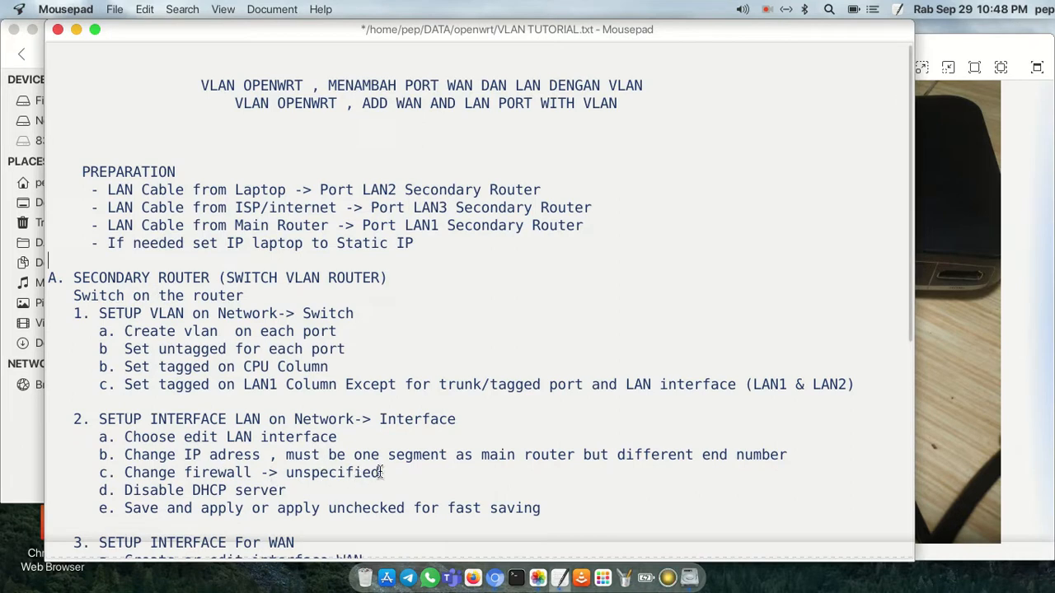
left_click(495, 580)
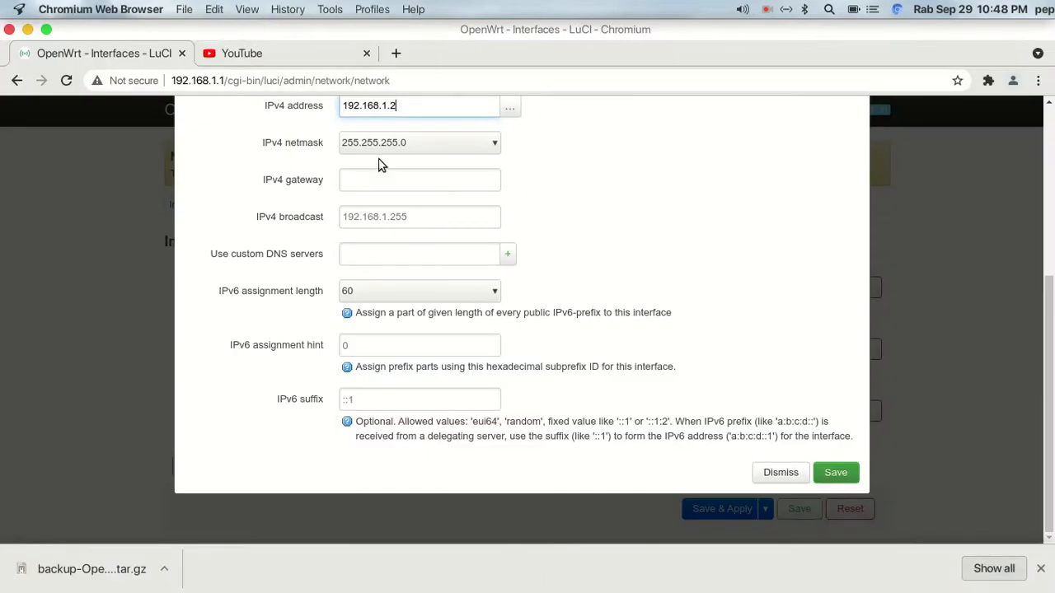
Check the LAN interface's physical settings and set its firewall zone to unspecified.
scroll(402, 249, "up", 2)
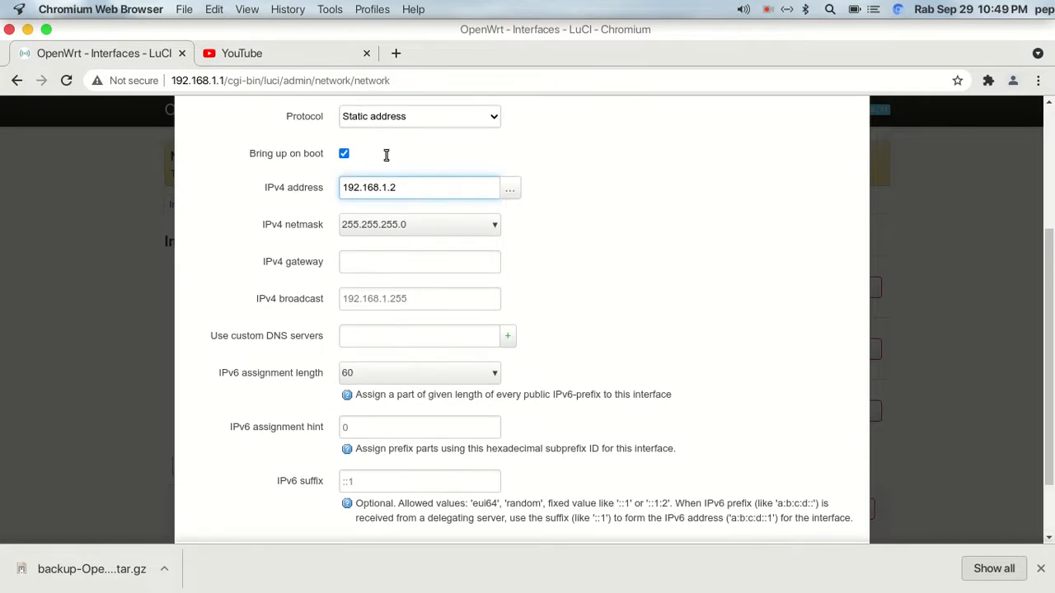
scroll(346, 186, "up", 4)
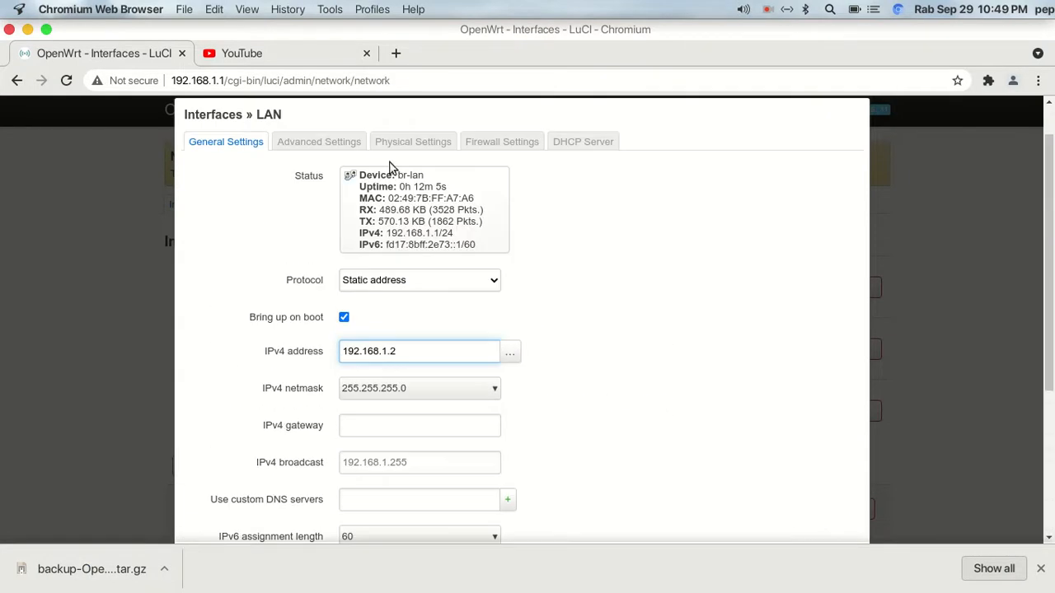
left_click(429, 143)
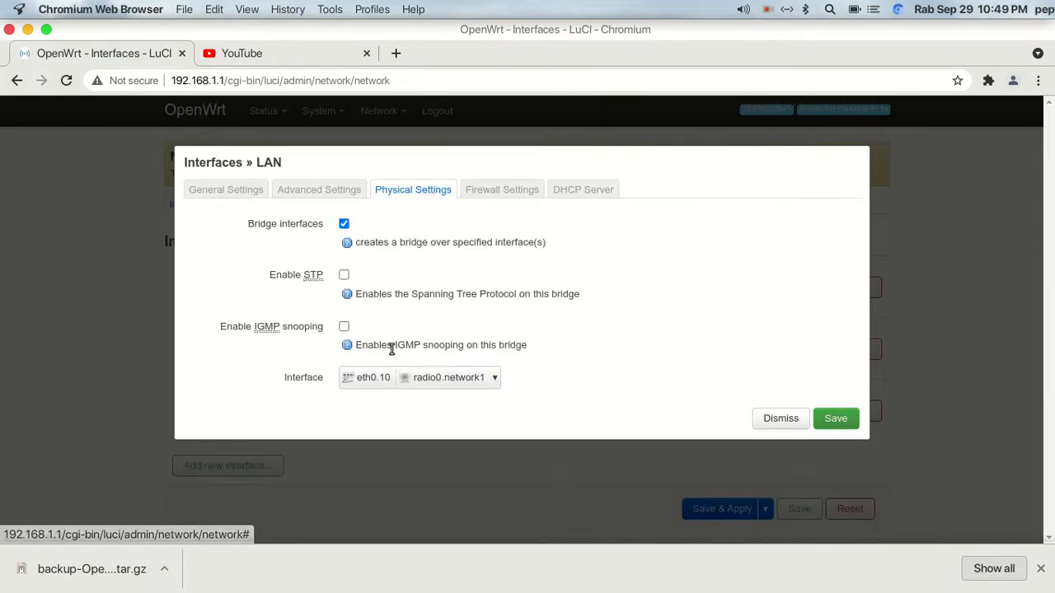
left_click(498, 190)
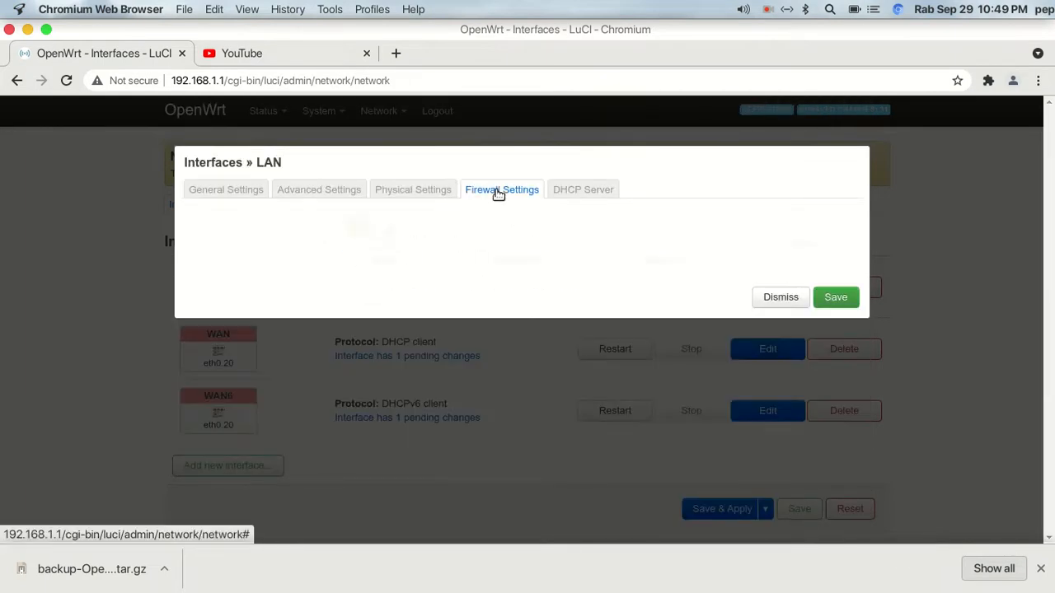
left_click(468, 233)
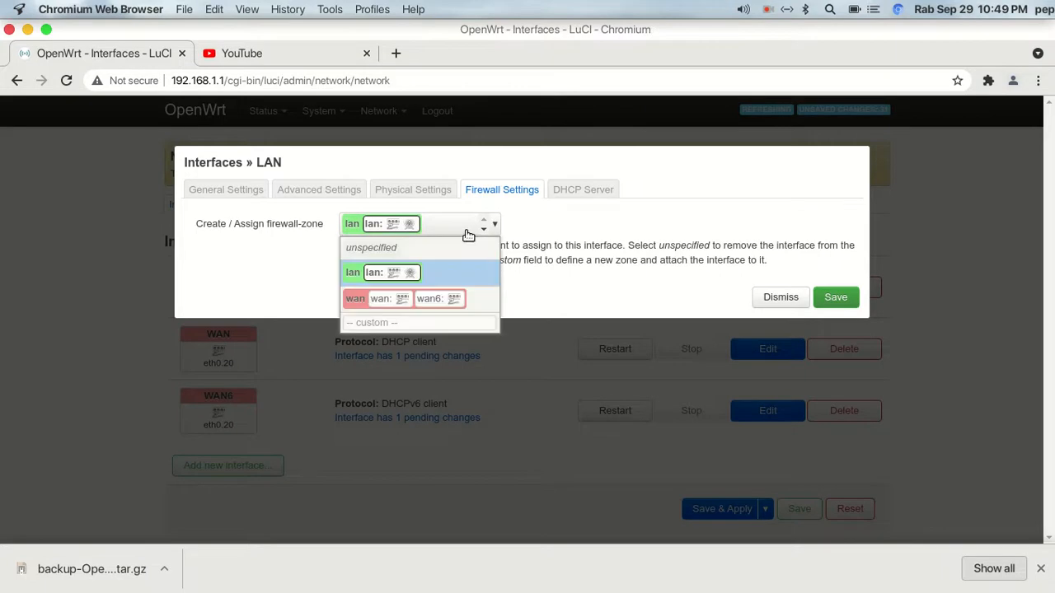
left_click(424, 250)
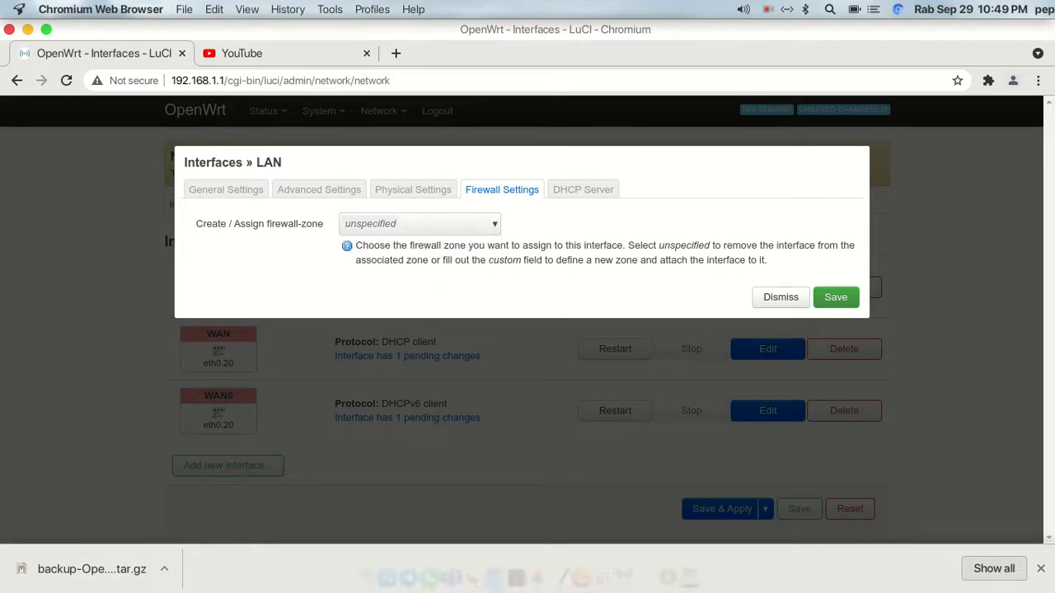
Consult the DHCP instruction in the Mousepad notes, then disable DHCP on the LAN interface in Chromium and save the interface.
mouse_move(494, 581)
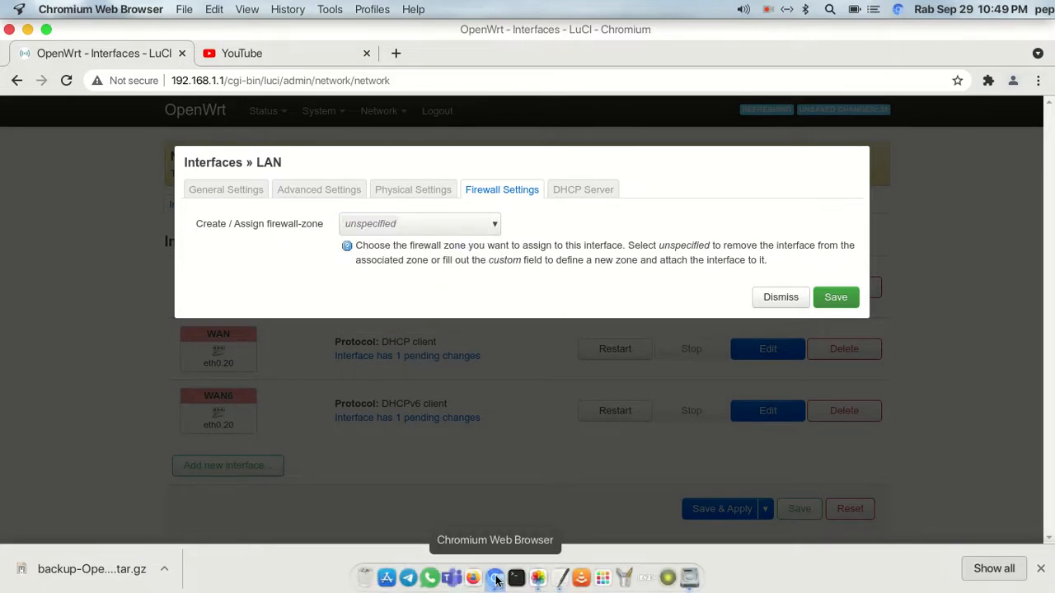
left_click(496, 581)
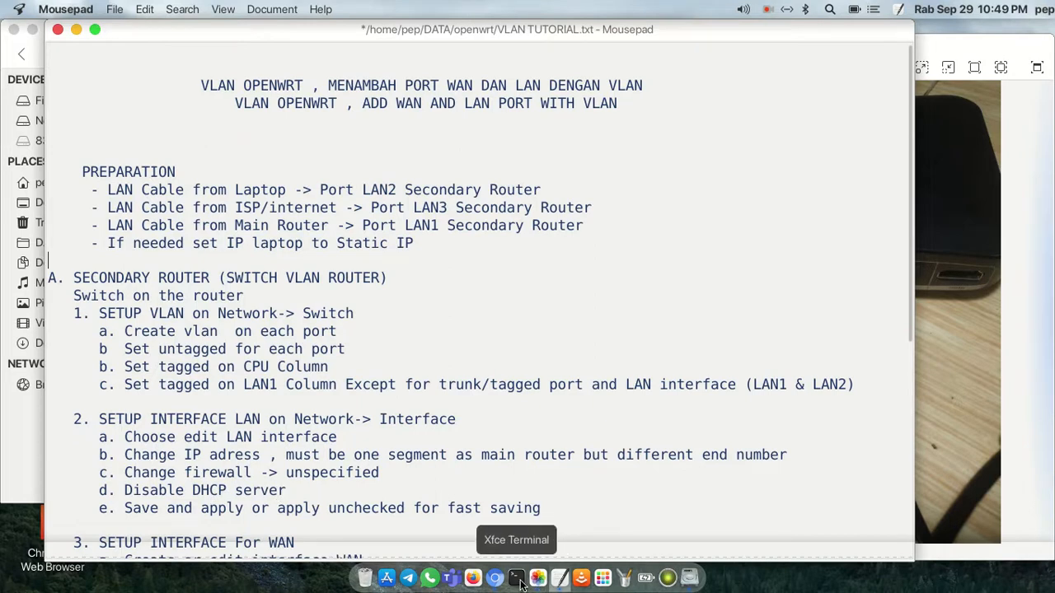
left_click(494, 579)
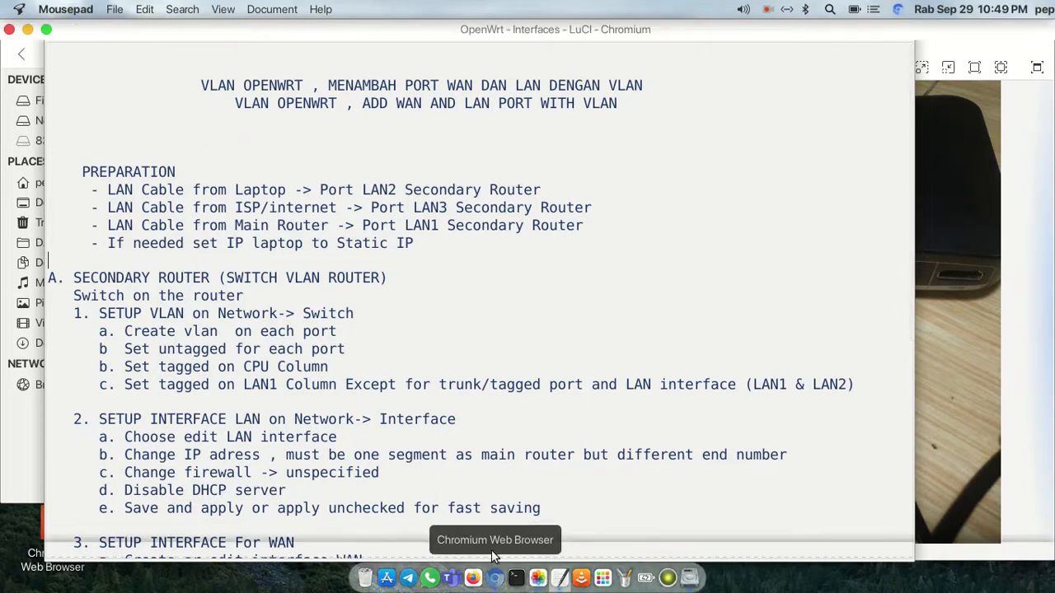
left_click(559, 197)
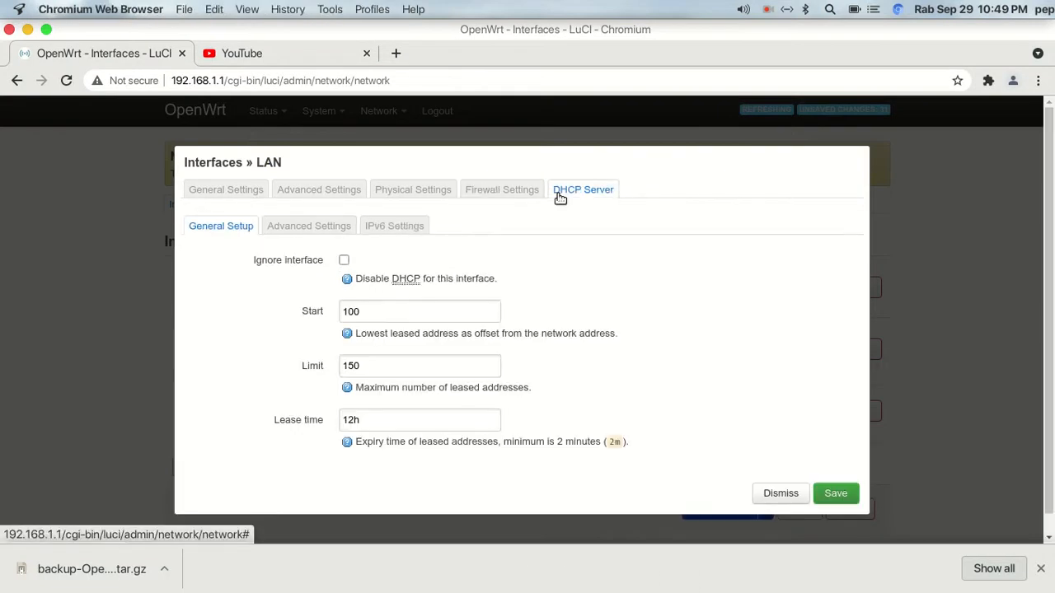
left_click(342, 261)
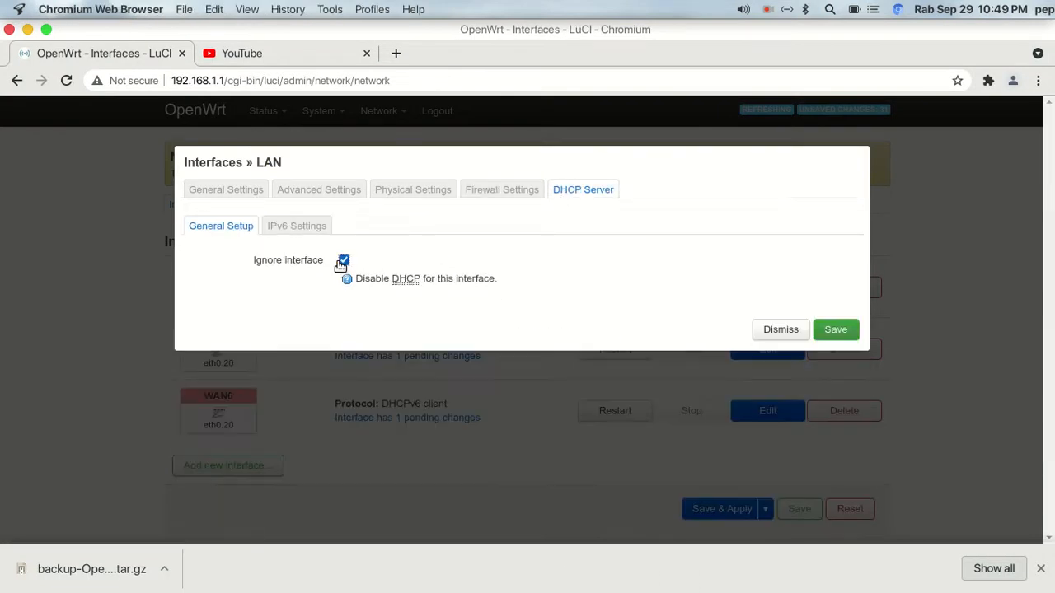
left_click(843, 332)
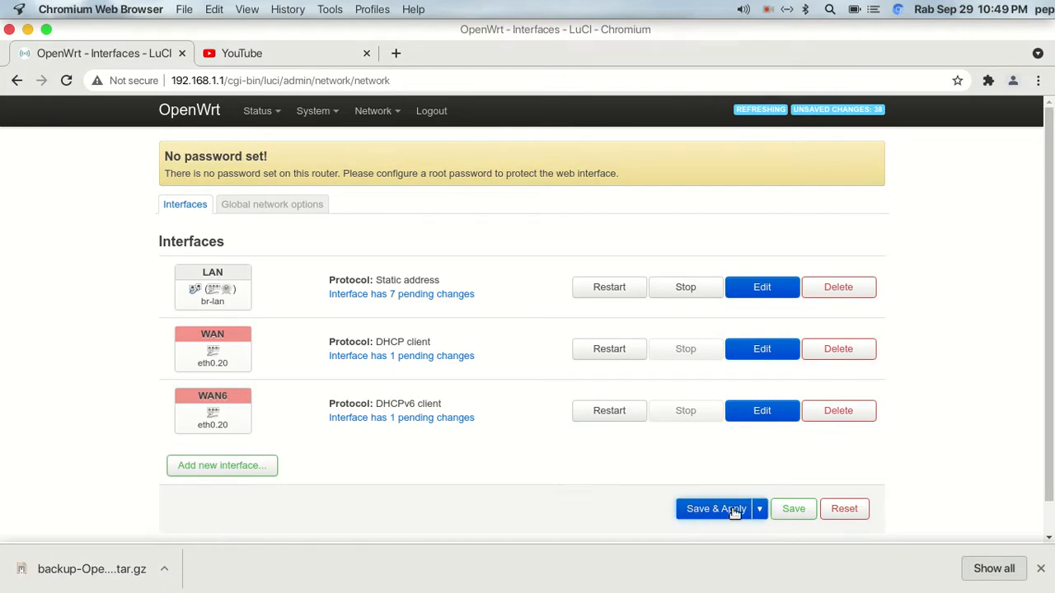
Switch to the Mousepad notes and read the save and apply instruction for the LAN interface.
mouse_move(536, 587)
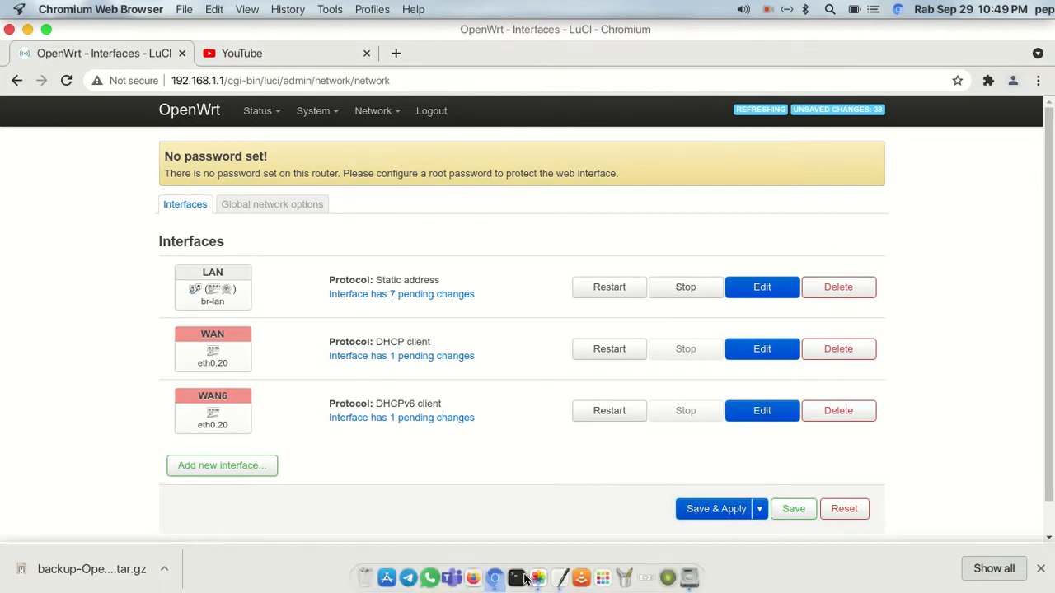
left_click(494, 578)
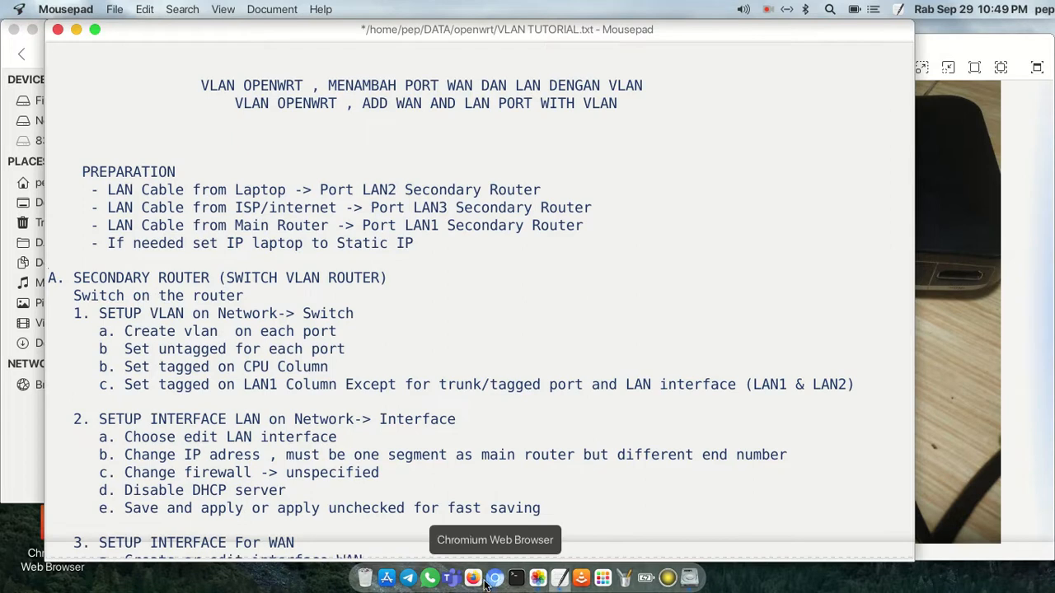
left_click(559, 578)
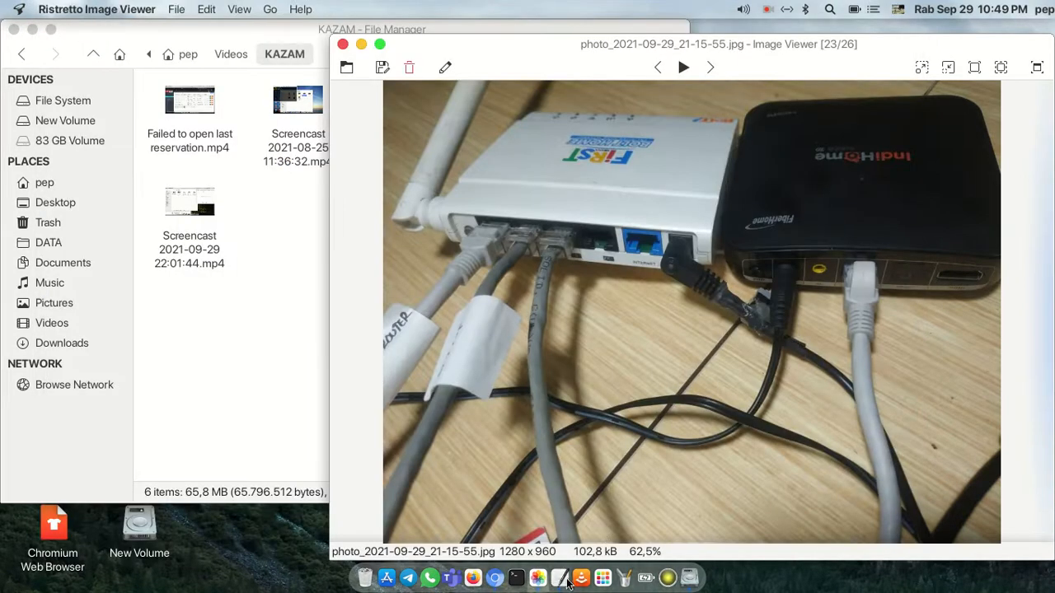
left_click(559, 578)
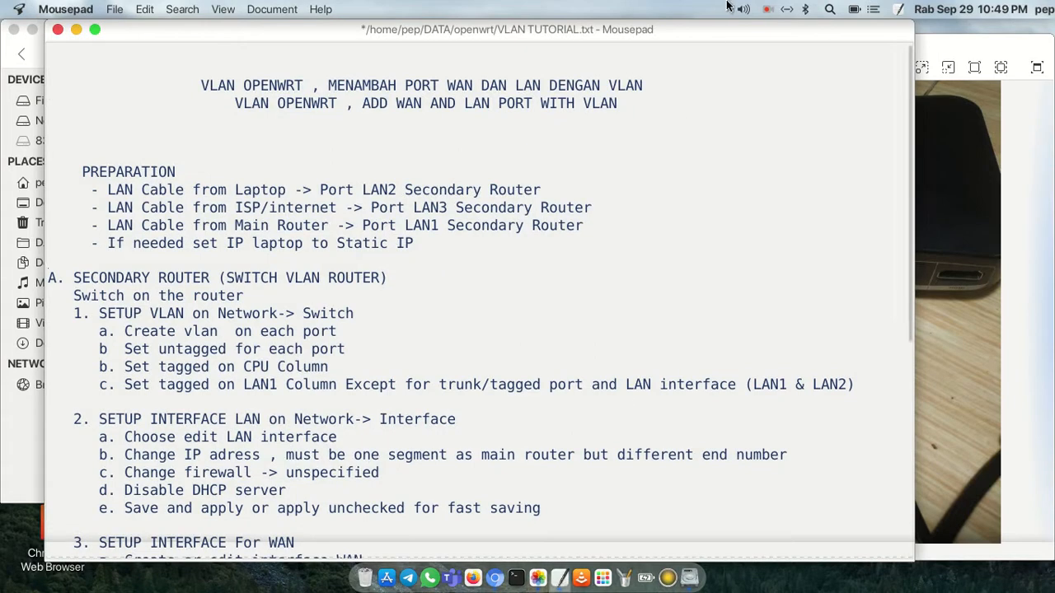
left_click(767, 14)
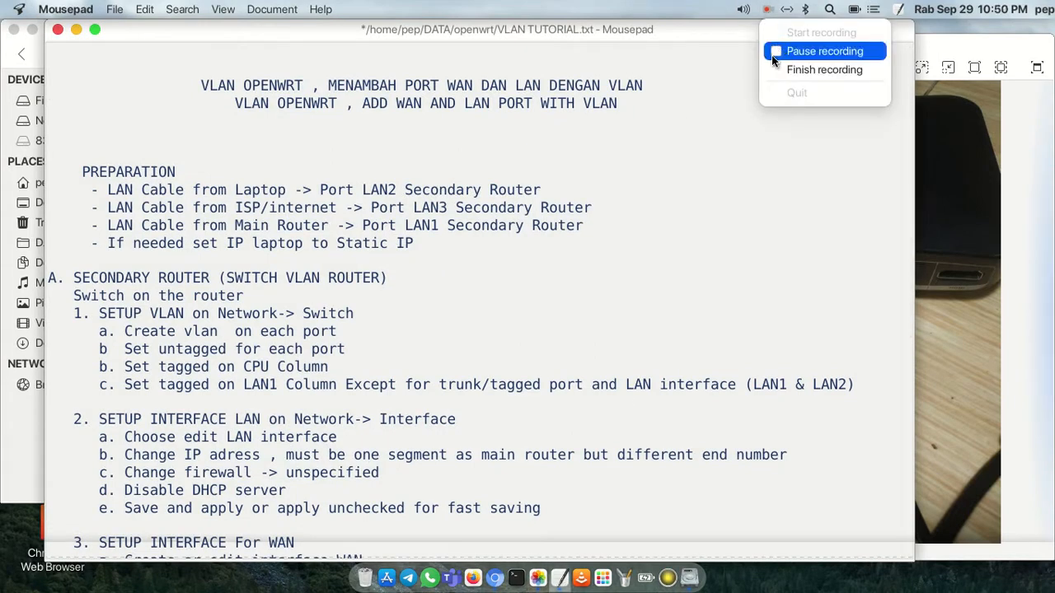
Switch to Chromium and apply the pending interface changes with the Apply unchecked option.
left_click(778, 47)
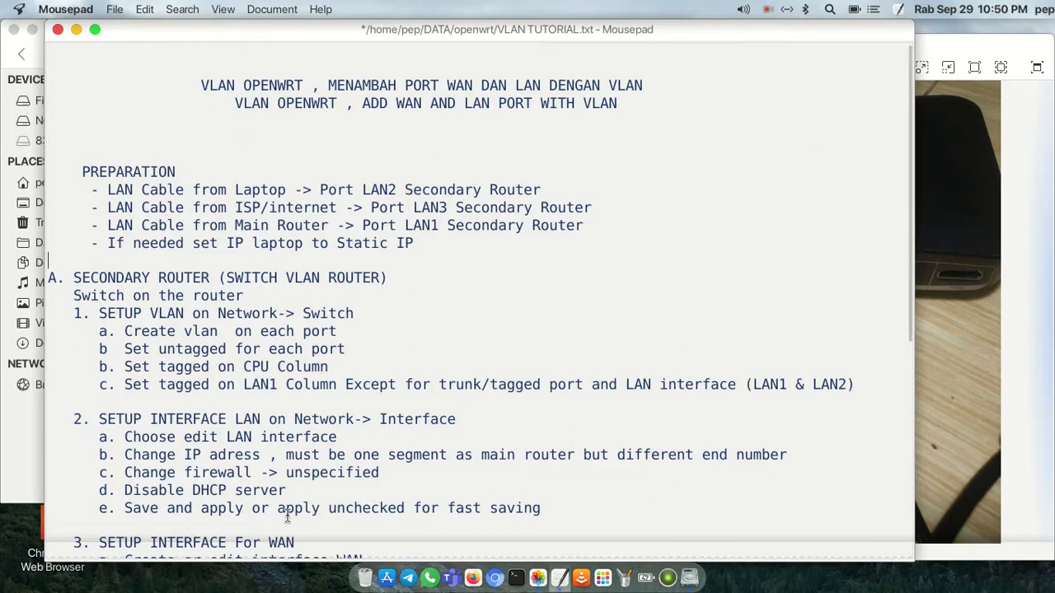
left_click(493, 577)
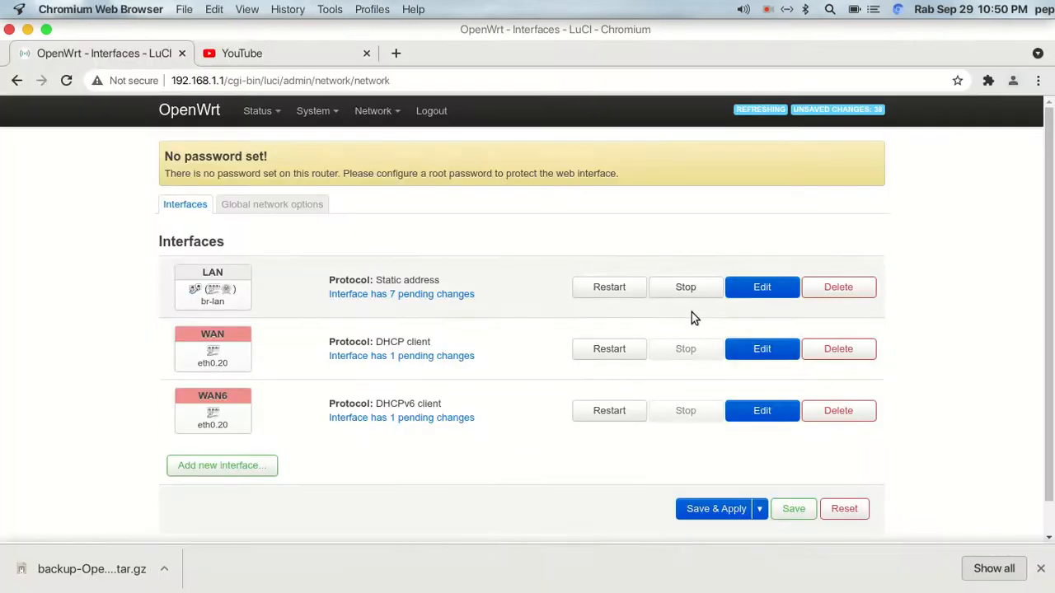
left_click(759, 509)
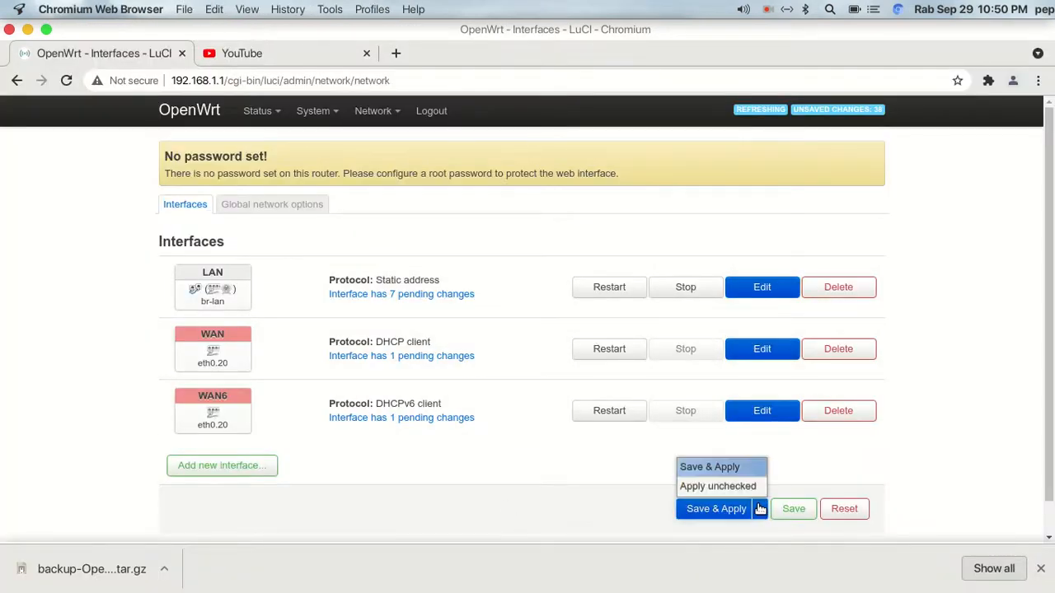
left_click(755, 486)
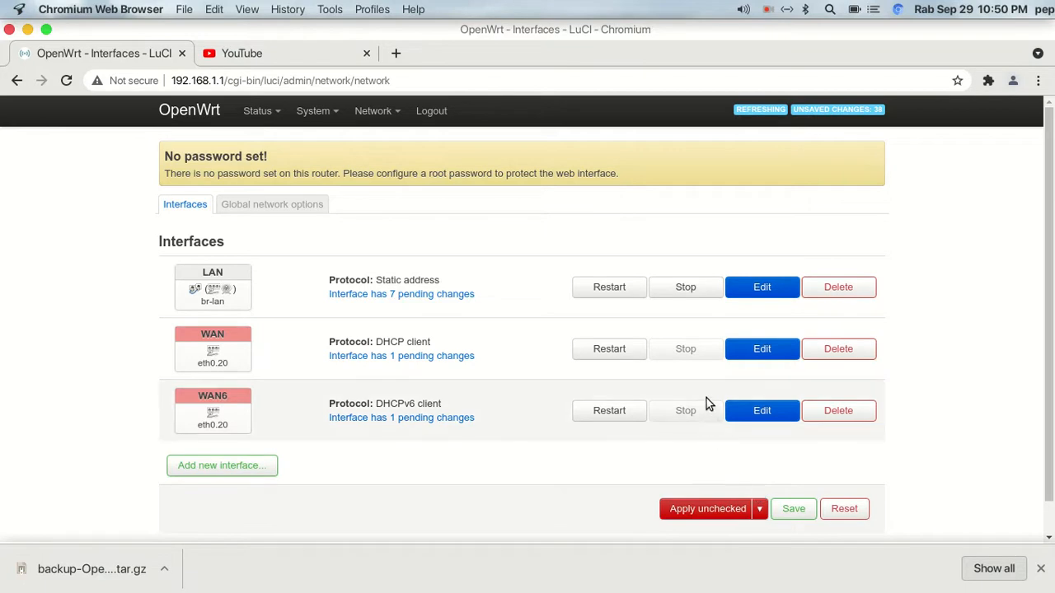
left_click(699, 509)
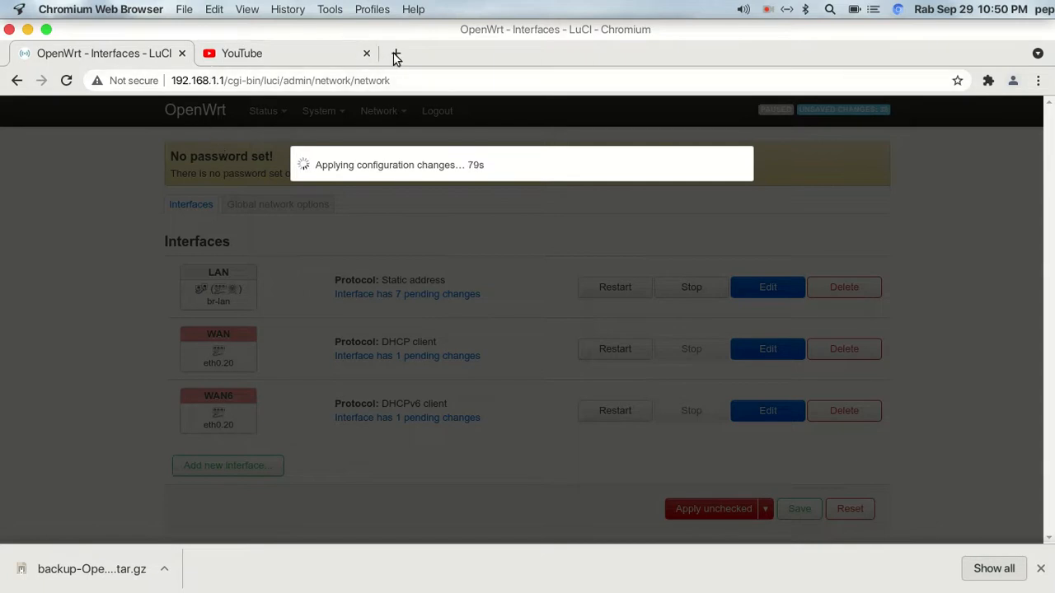
Replace the YouTube tab with a new one at 192.168.1.2 and log in to the router as root.
left_click(366, 53)
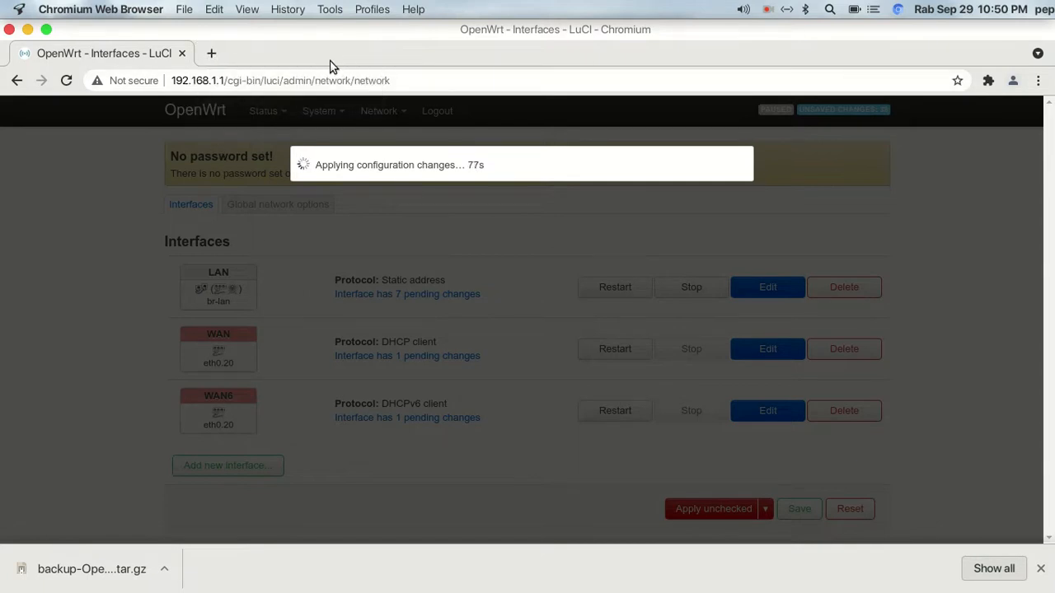
left_click(211, 52)
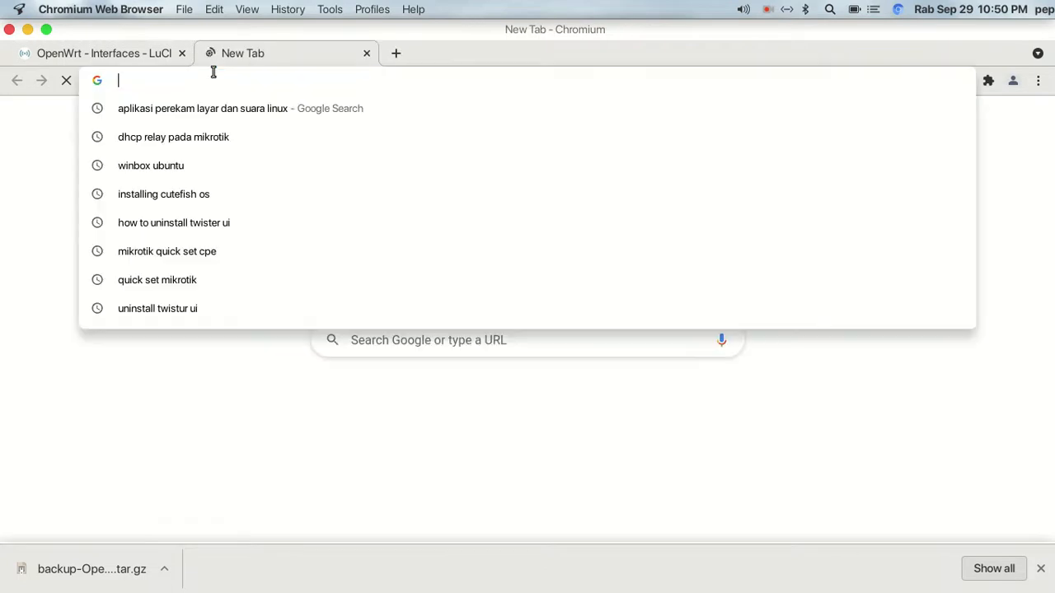
type("192.168.1.12")
key("BackSpace")
key("BackSpace")
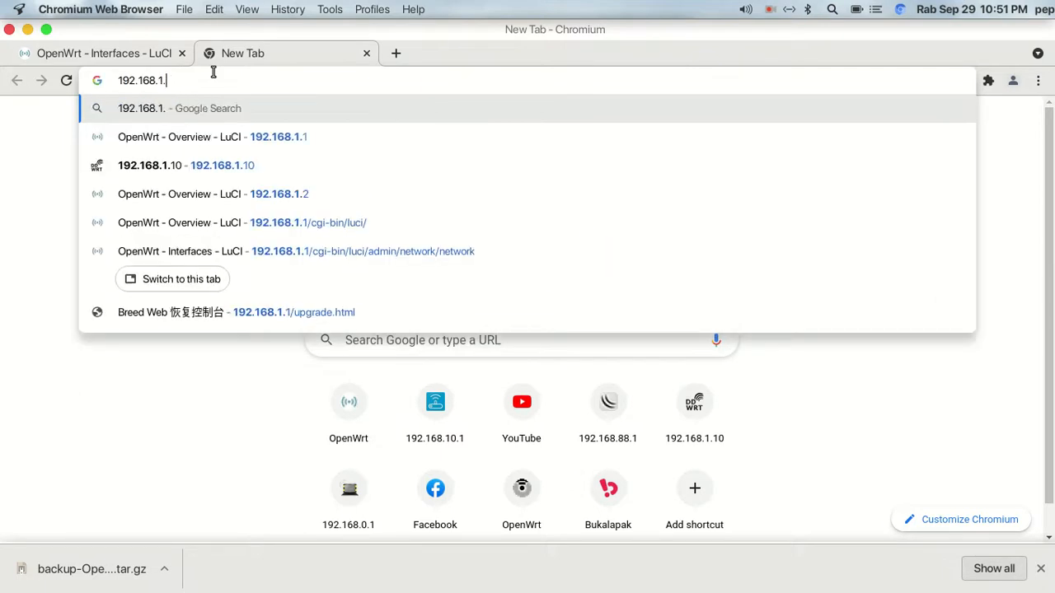
type("2")
key("Return")
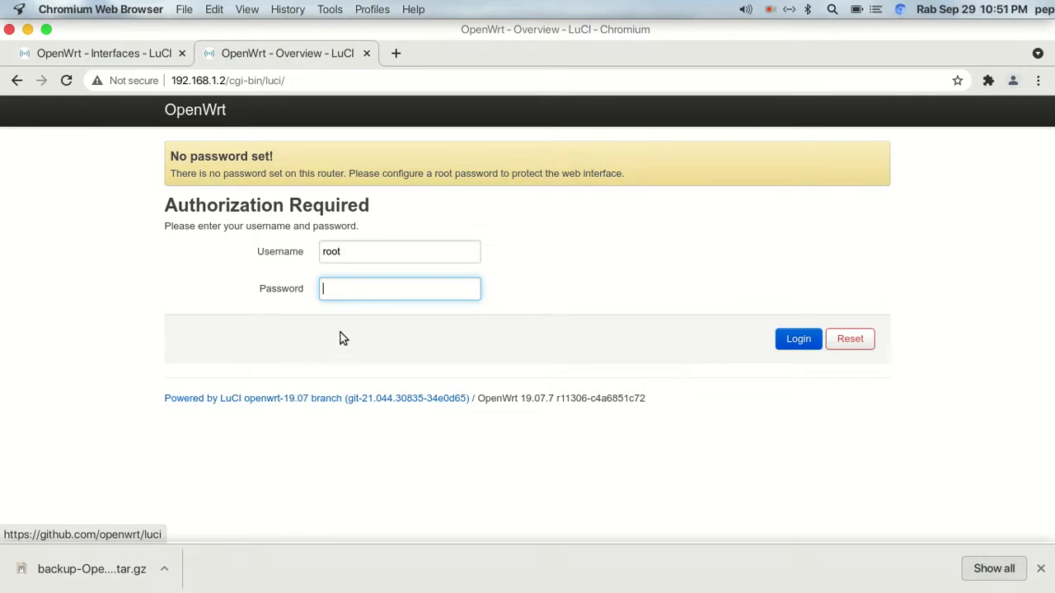
left_click(796, 339)
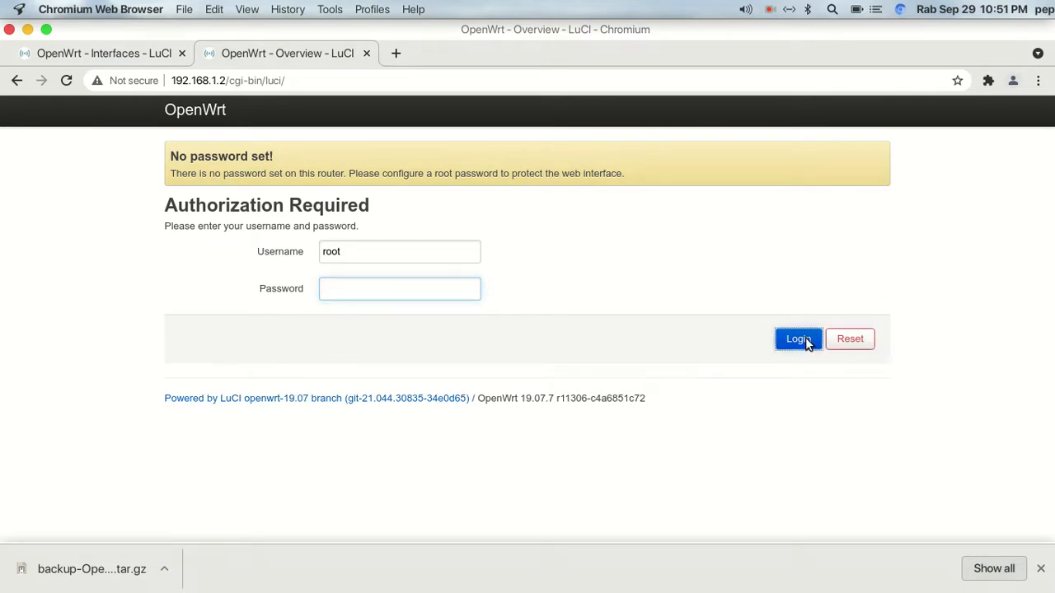
Read the WAN interface setup section in the Mousepad notes, then return to Chromium.
mouse_move(537, 590)
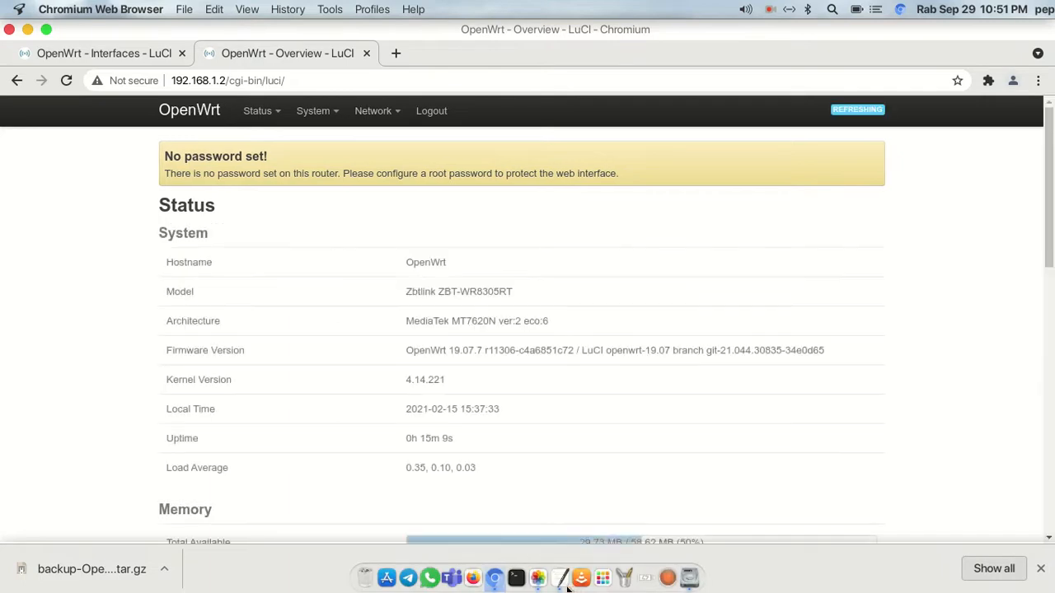
left_click(559, 578)
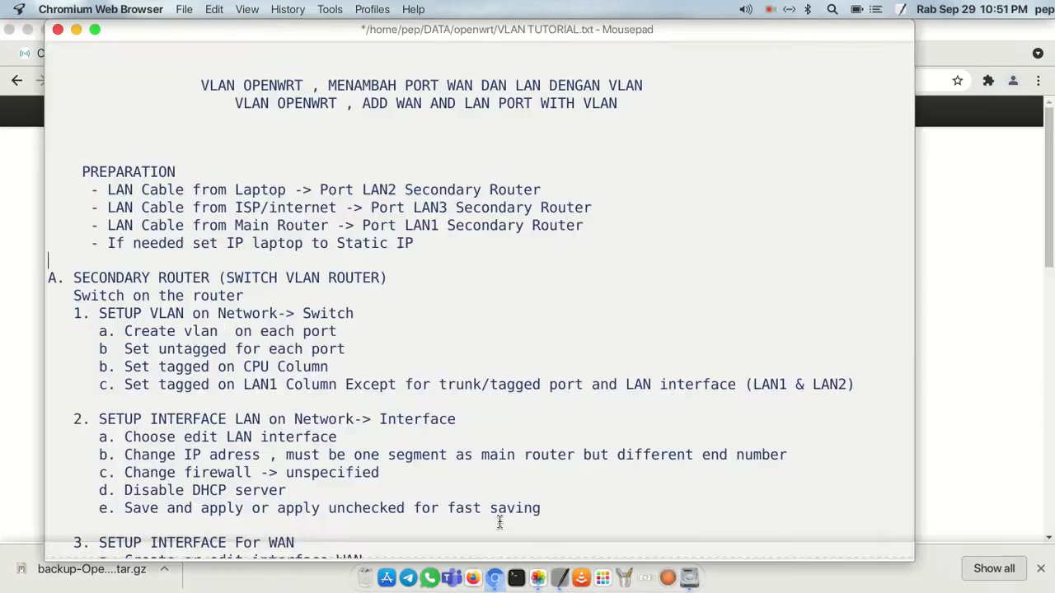
scroll(258, 432, "down", 5)
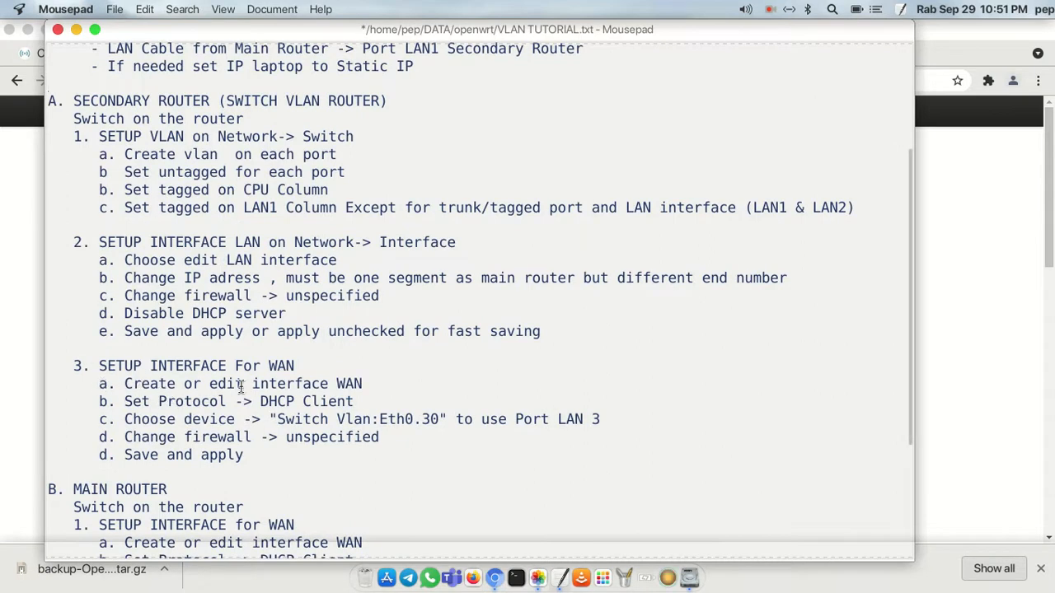
left_click(947, 279)
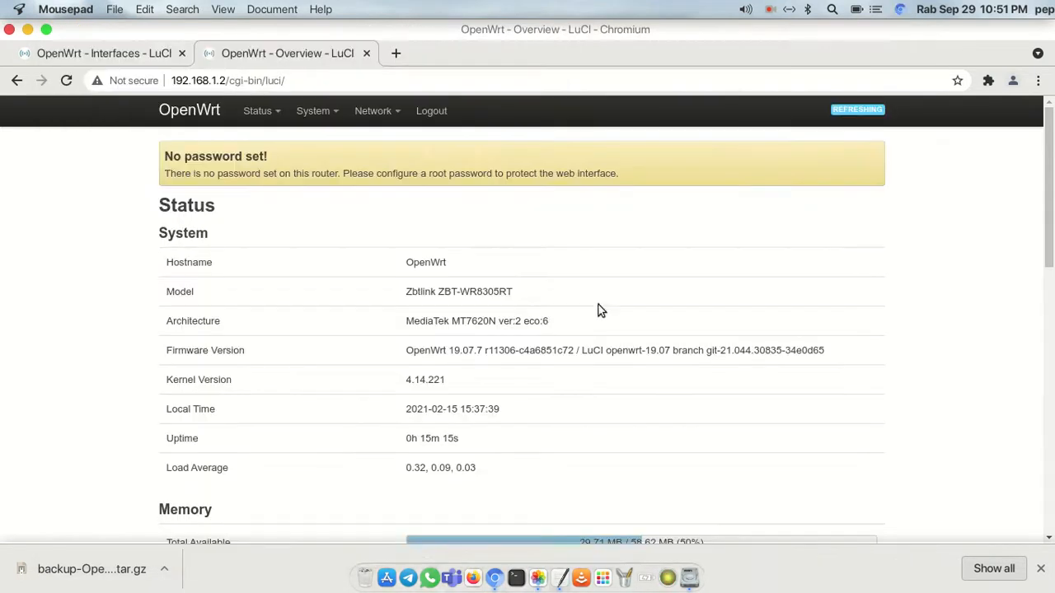
Go to the router's network interfaces page and open the WAN interface for editing.
mouse_move(365, 111)
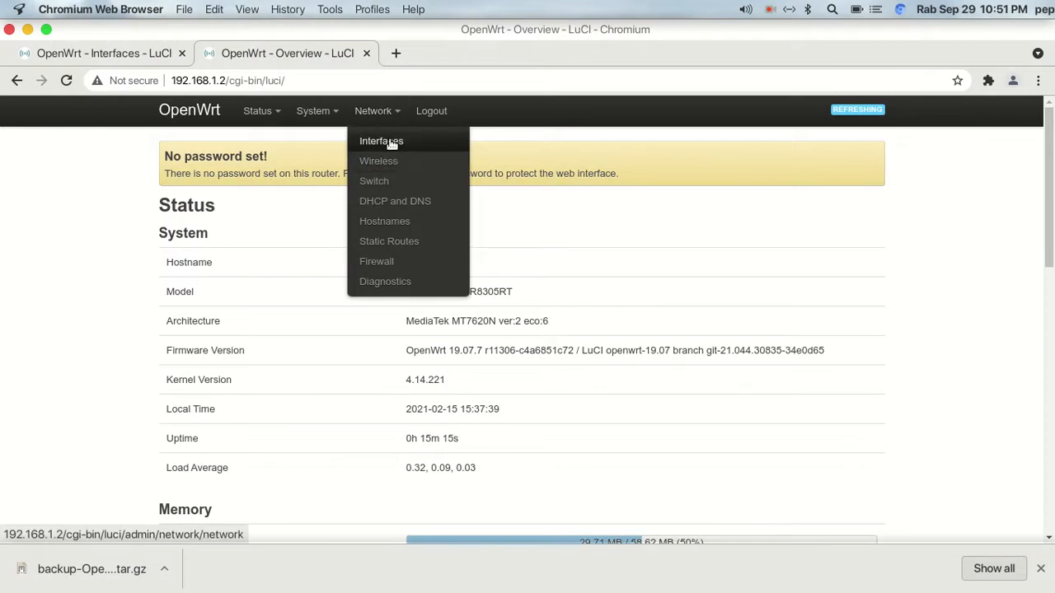
left_click(387, 141)
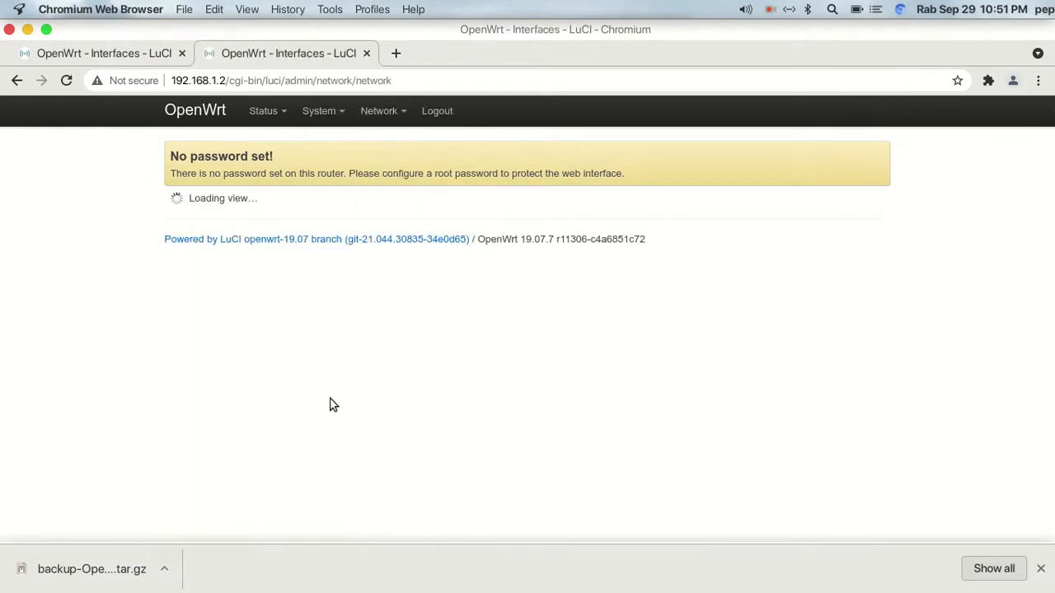
left_click(770, 9)
left_click(783, 52)
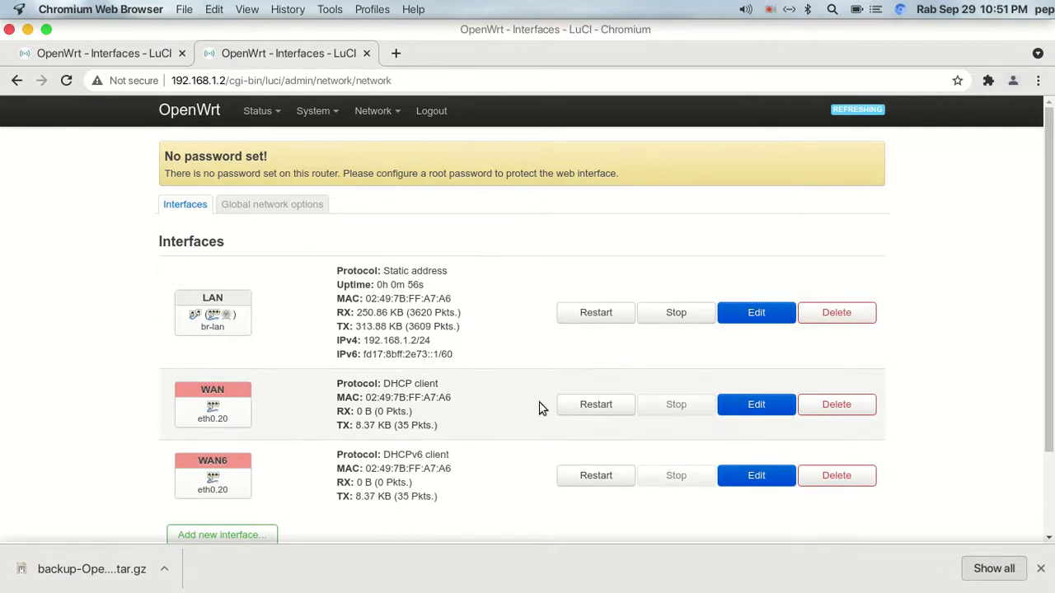
left_click(754, 413)
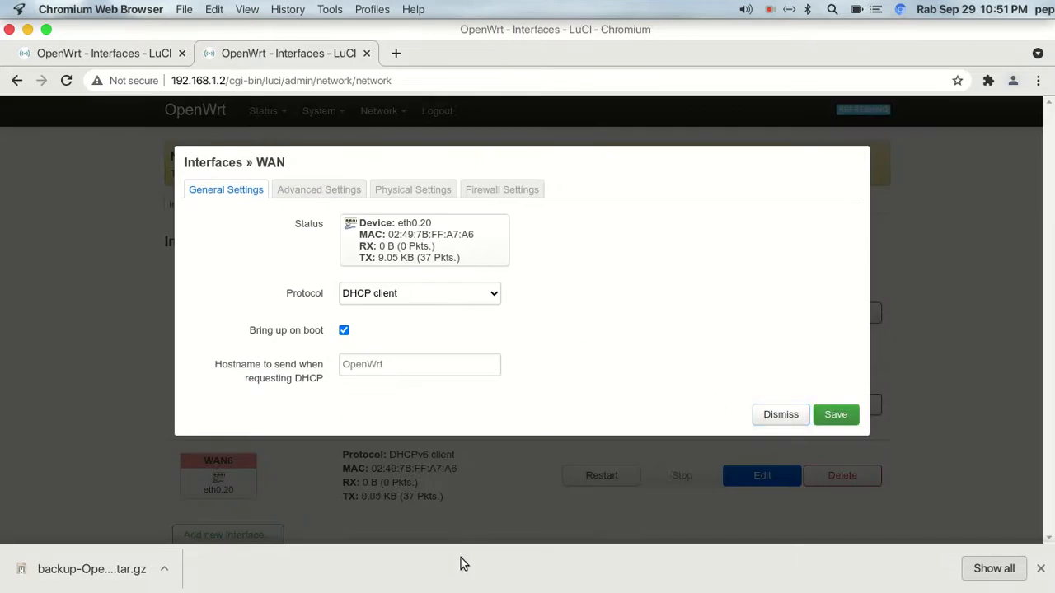
Check the WAN interface's protocol against the Mousepad notes and read the device instruction before returning to Chromium.
mouse_move(474, 587)
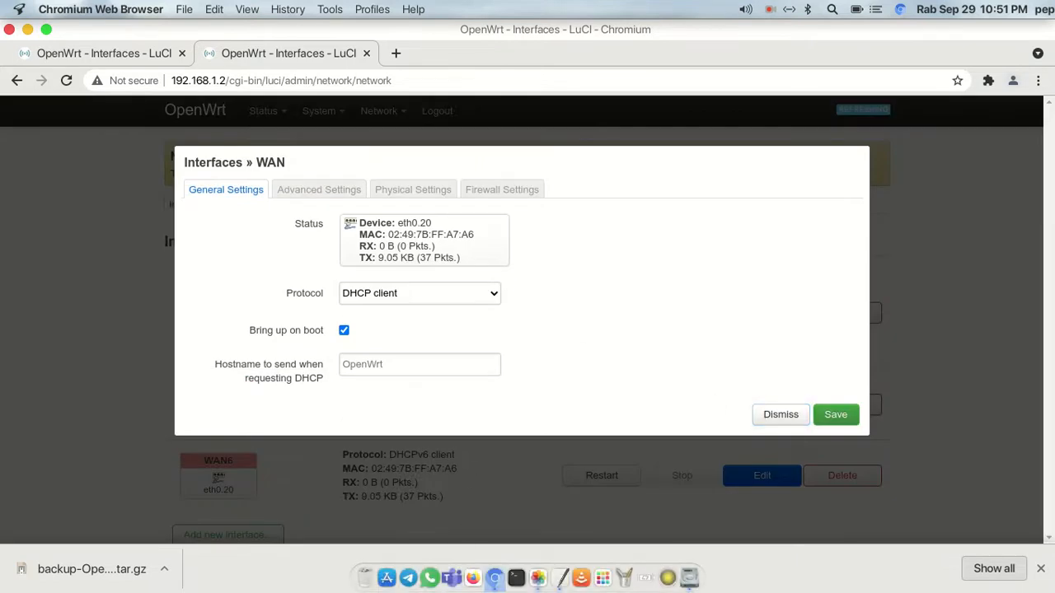
left_click(559, 577)
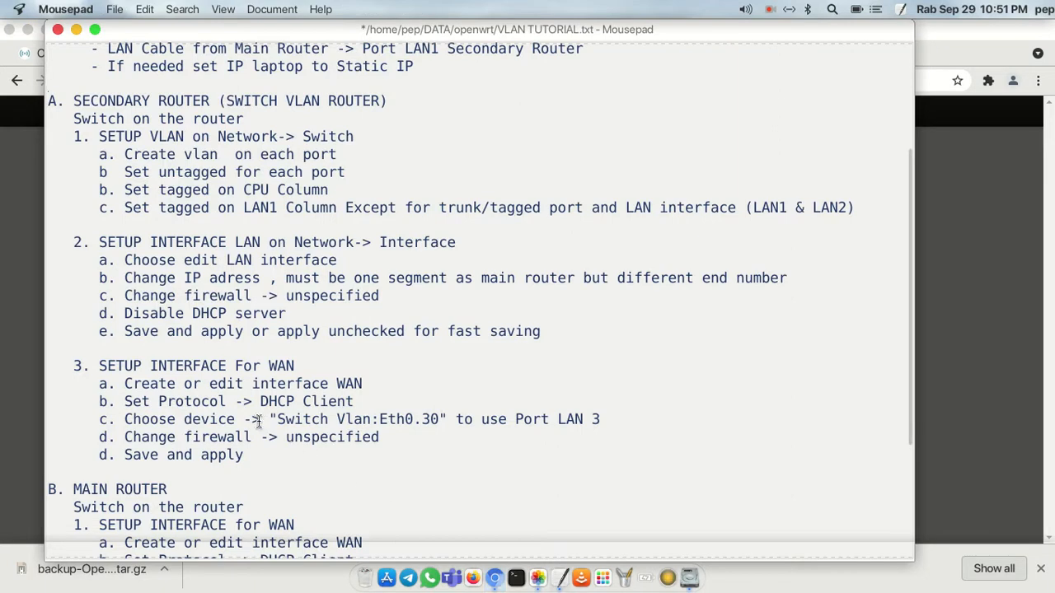
left_click(768, 9)
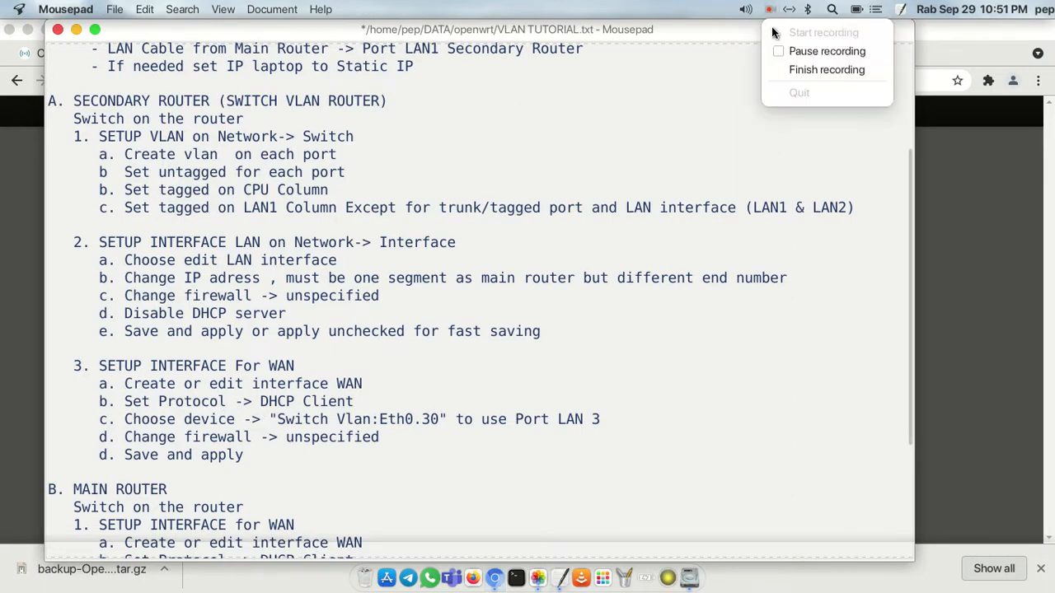
left_click(836, 44)
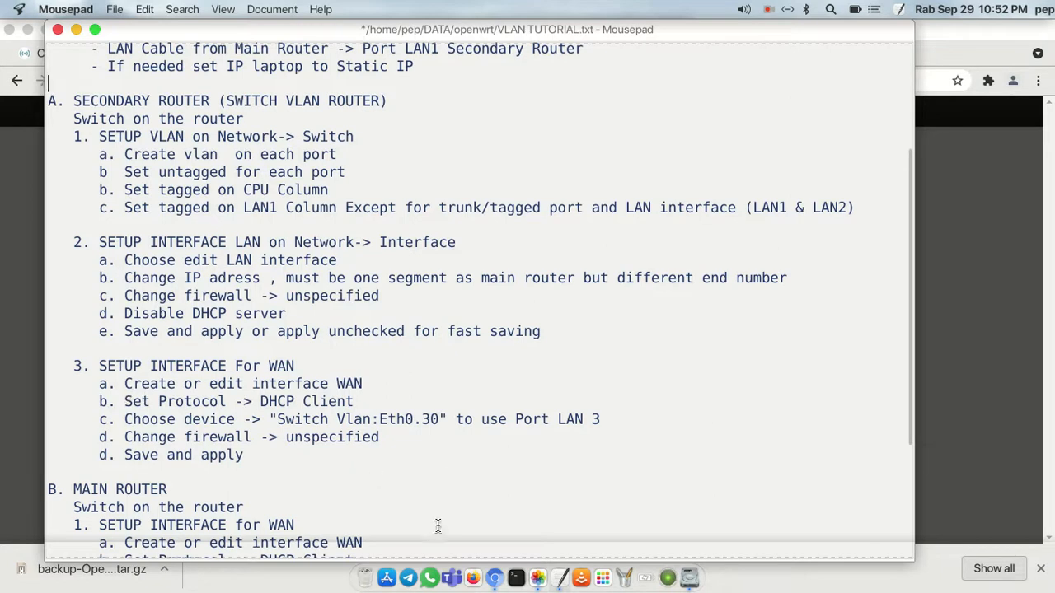
left_click(494, 578)
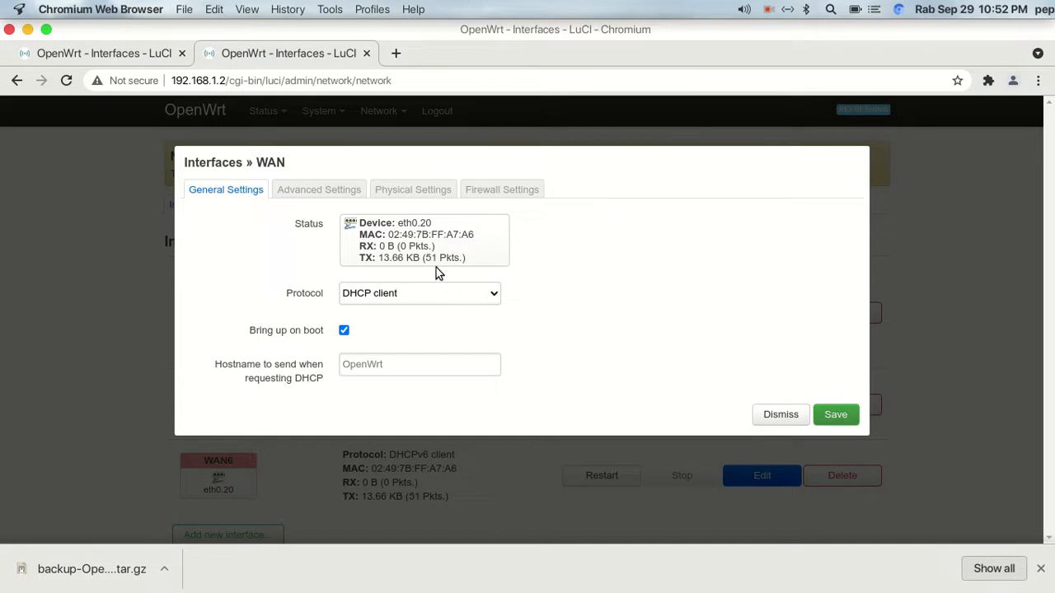
mouse_move(527, 590)
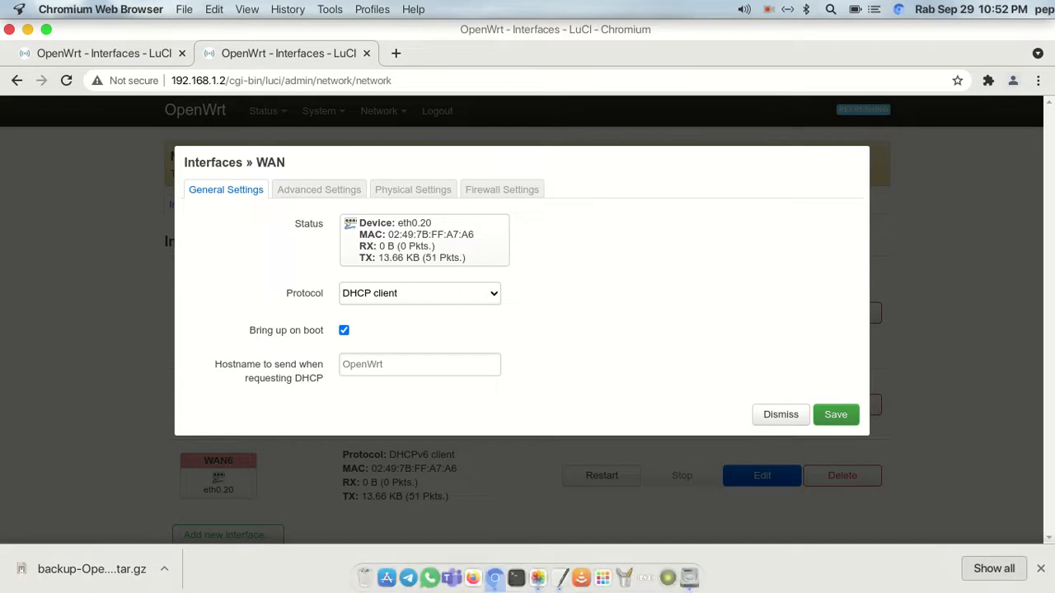
left_click(560, 579)
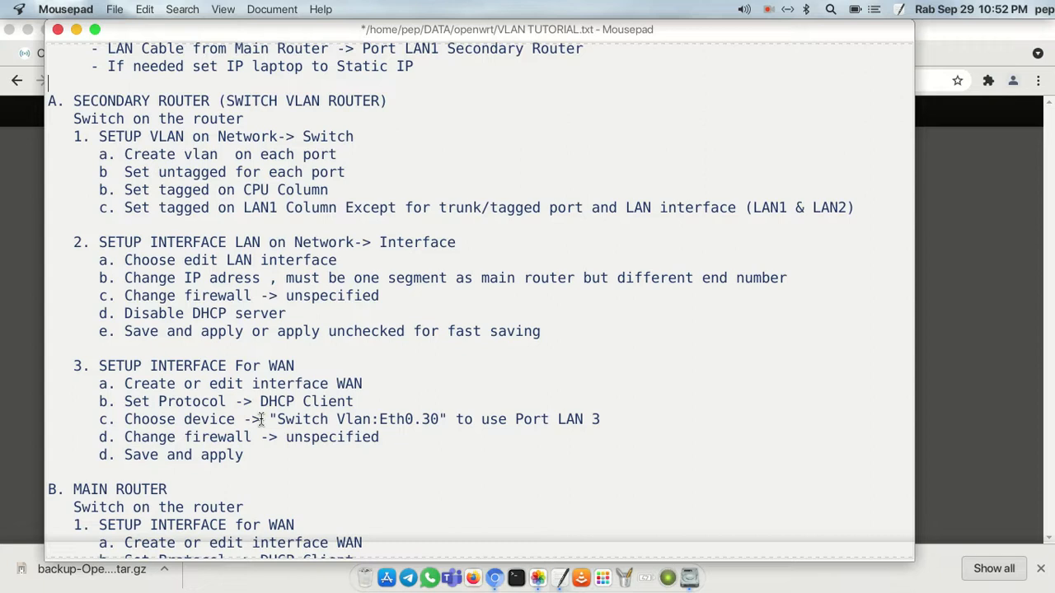
left_click(499, 580)
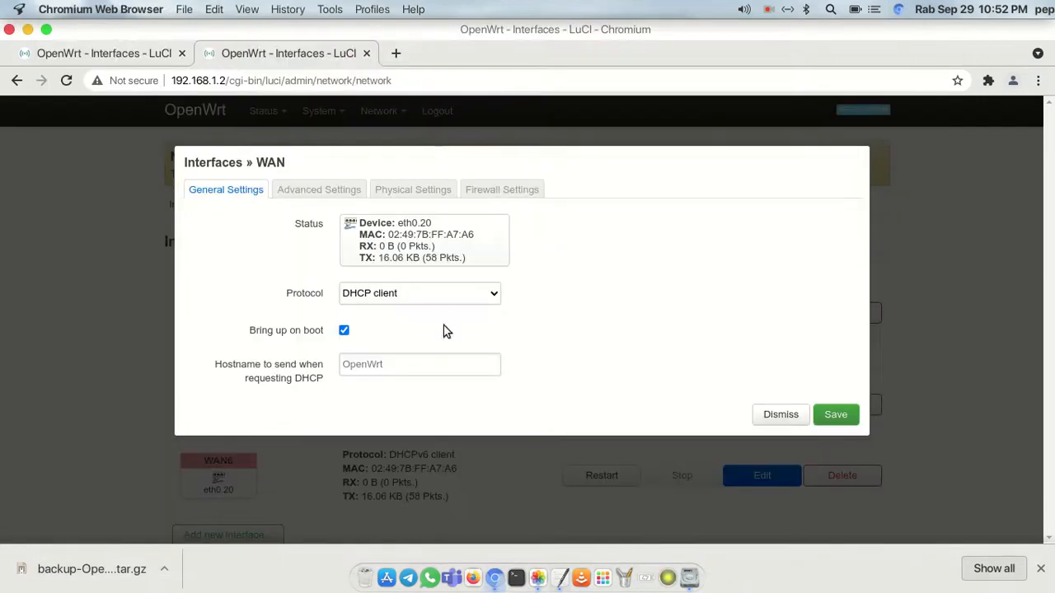
Recheck the device instruction in the Mousepad notes and assign Switch VLAN "eth0.30" to the WAN interface in Chromium.
left_click(414, 190)
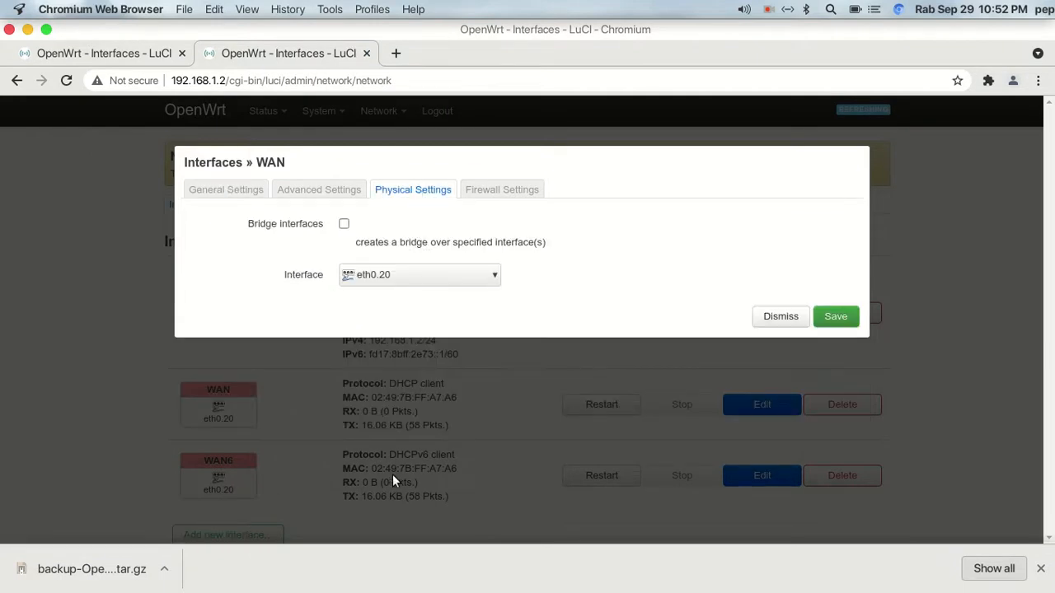
mouse_move(472, 585)
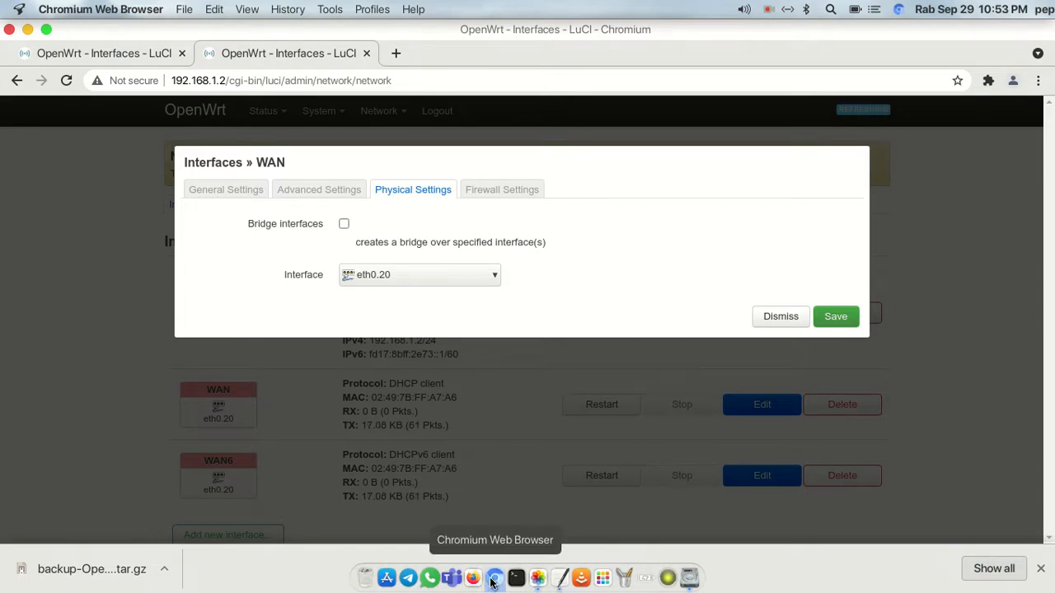
left_click(559, 577)
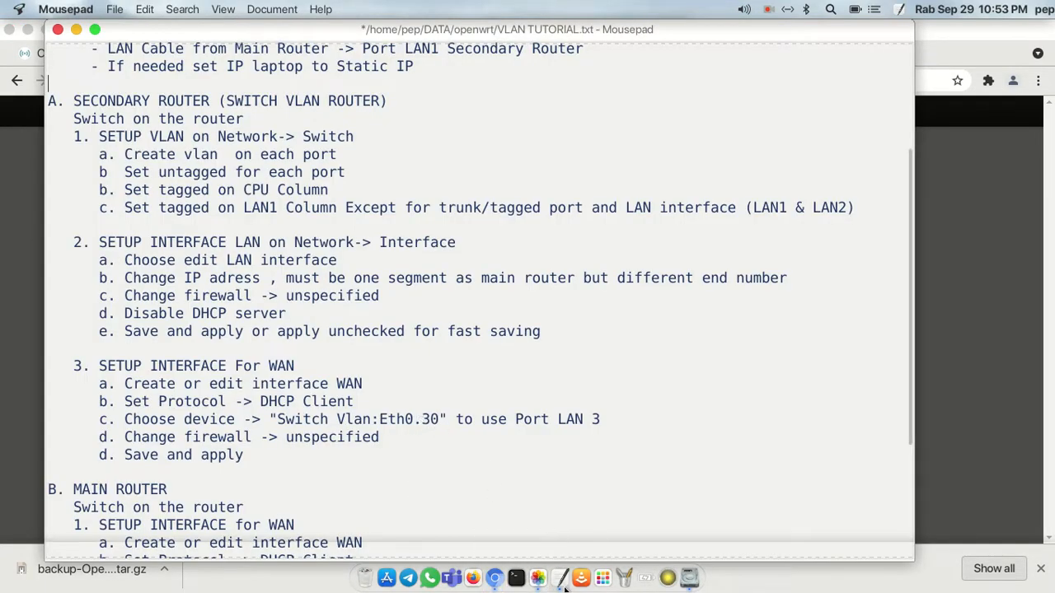
left_click(495, 577)
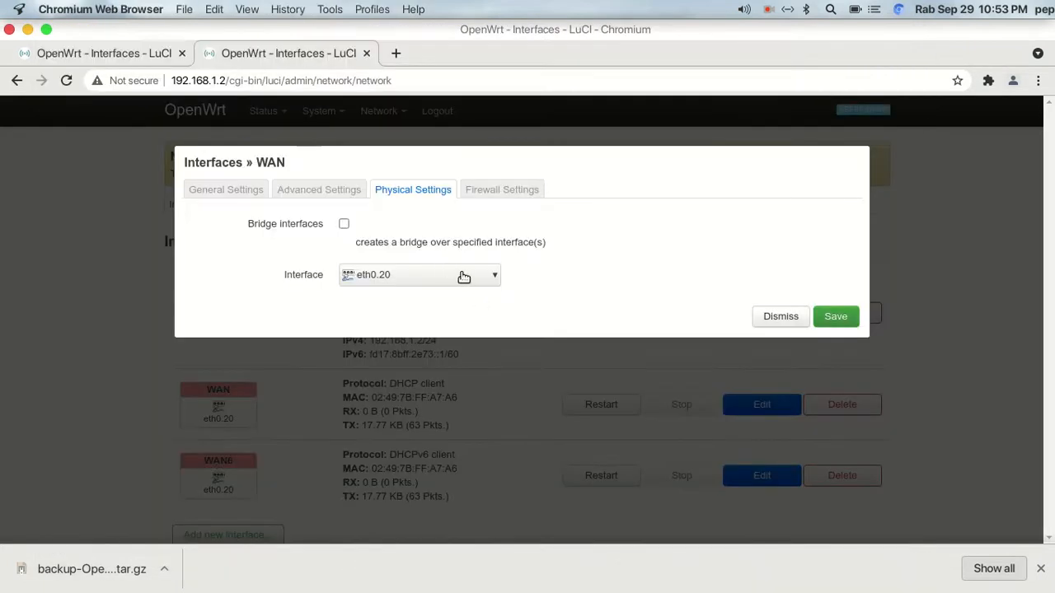
left_click(466, 277)
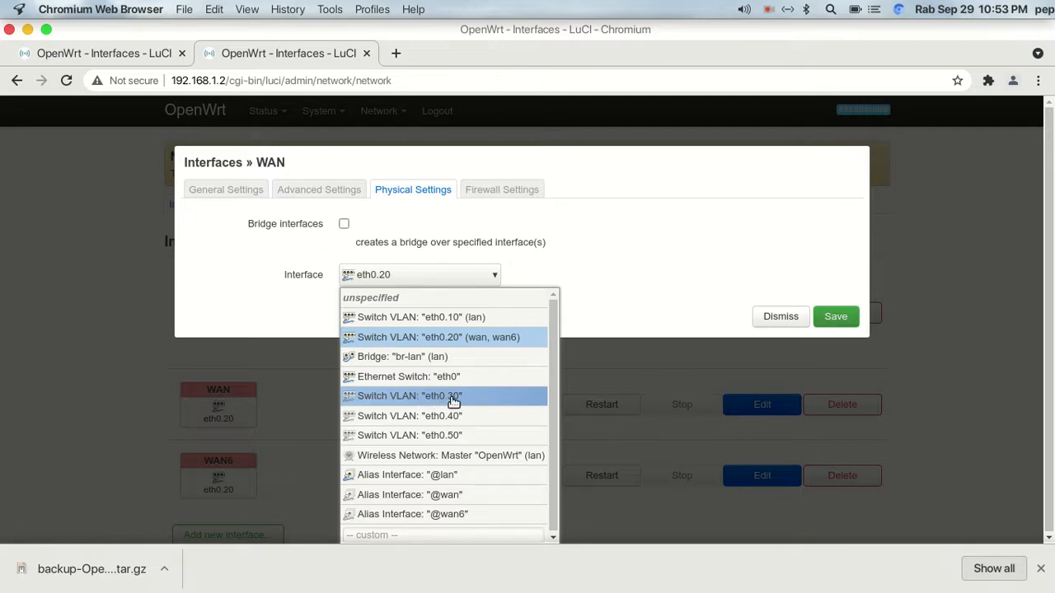
left_click(409, 399)
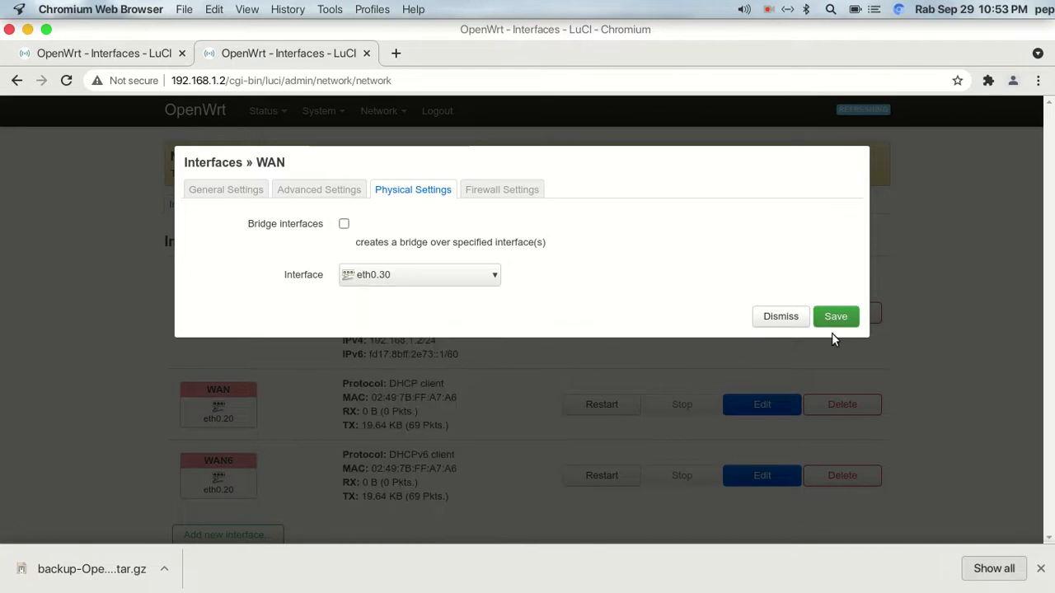
Set the WAN interface's firewall zone to unspecified and save the interface.
left_click(517, 191)
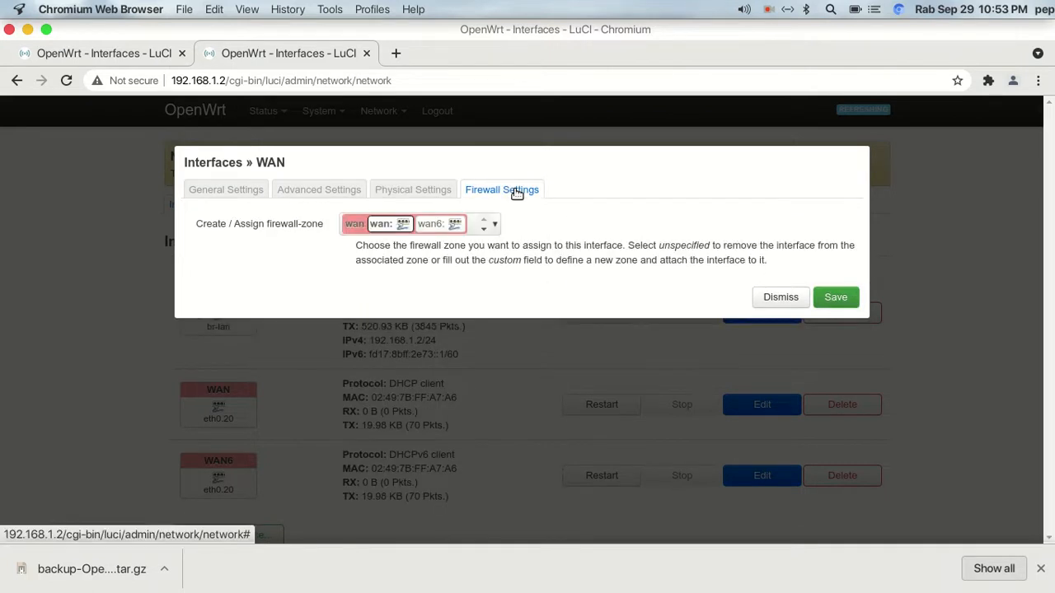
left_click(498, 230)
left_click(450, 247)
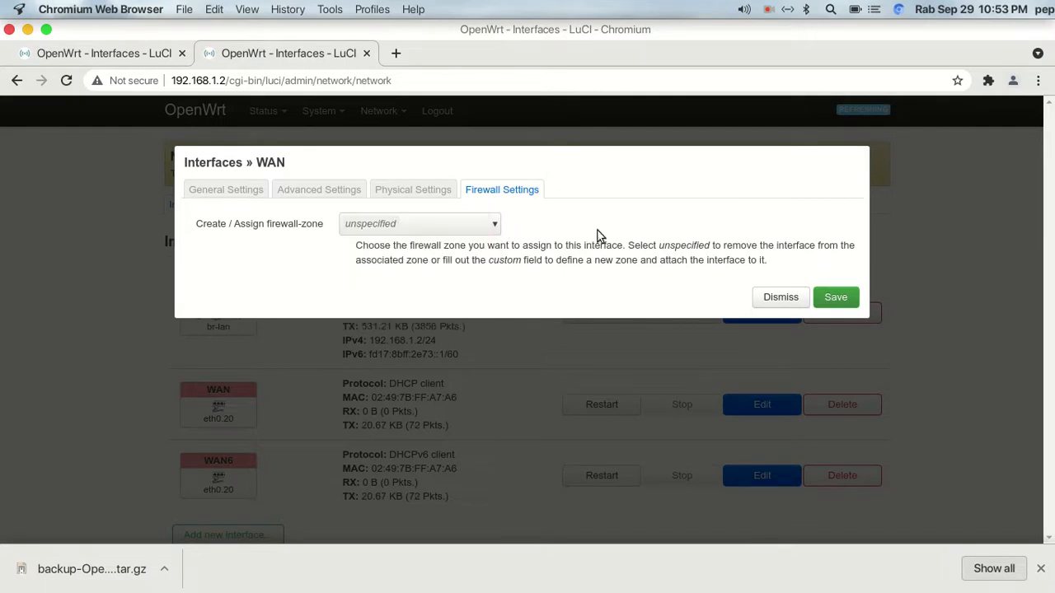
left_click(845, 298)
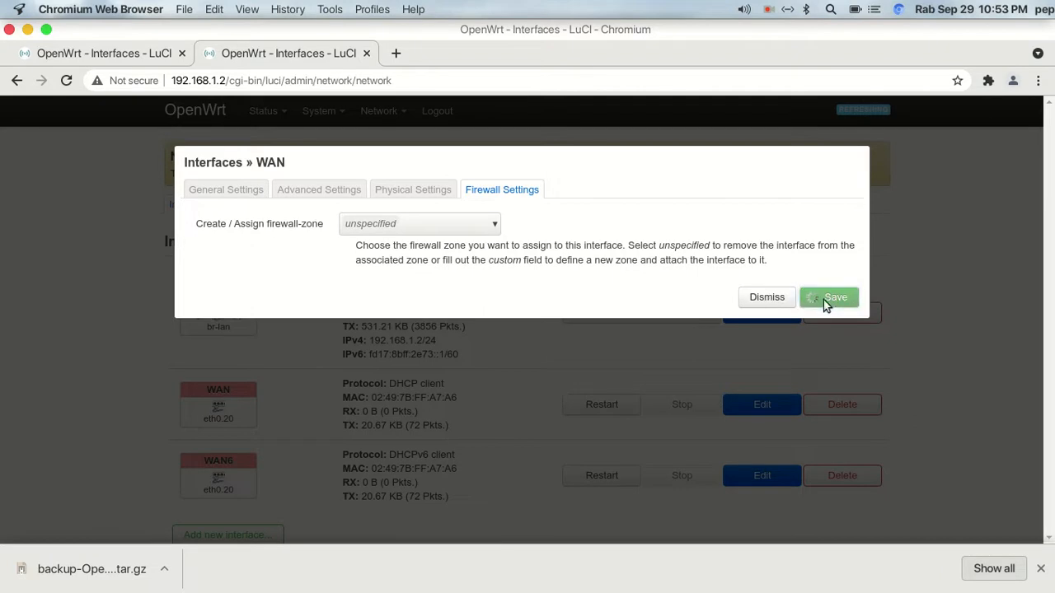
Save and apply the pending WAN interface changes on the secondary router.
scroll(438, 313, "down", 2)
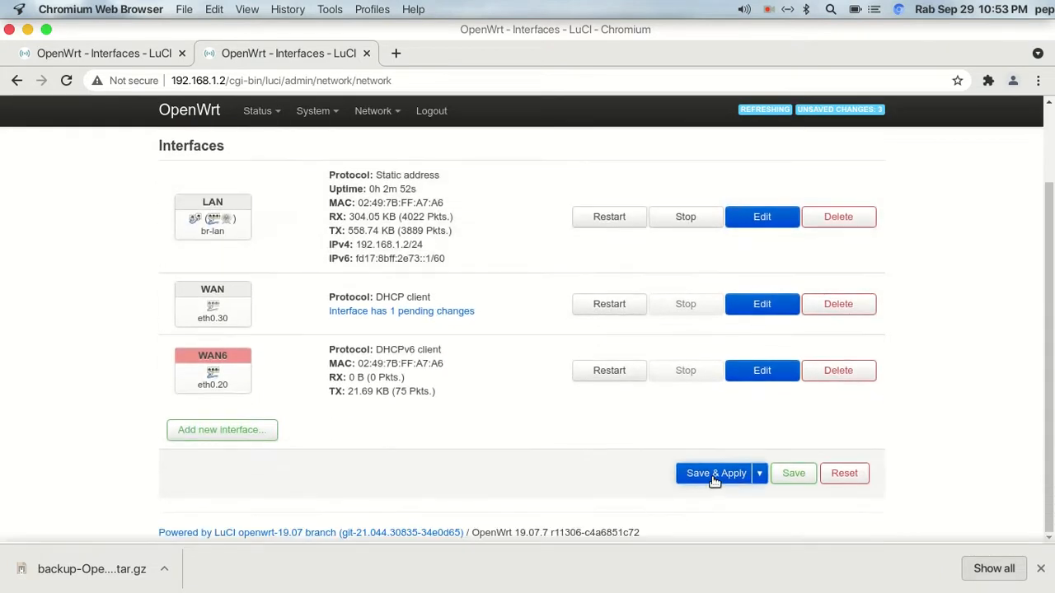
left_click(713, 476)
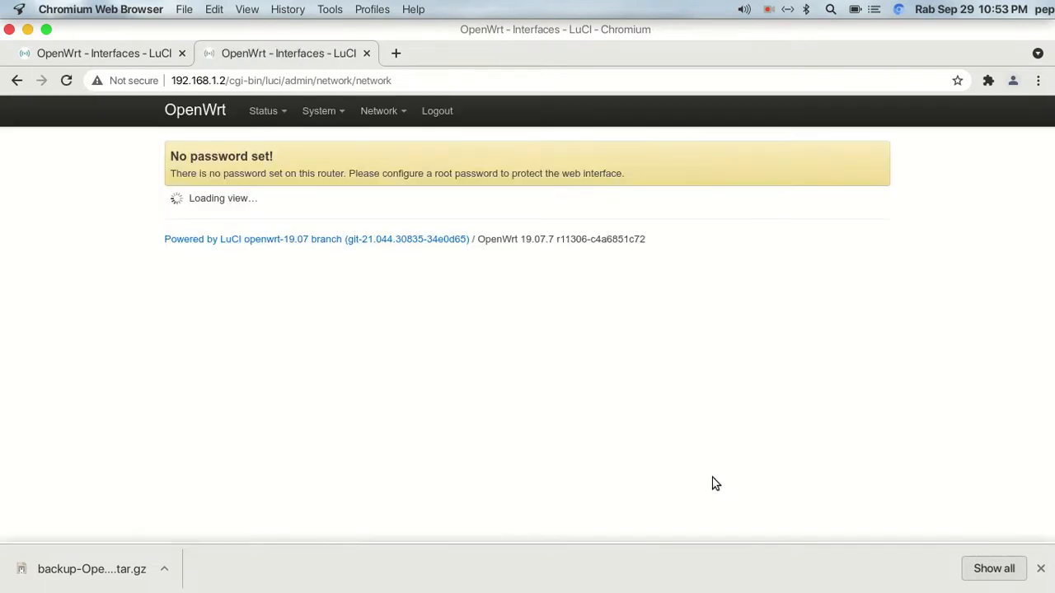
Open the WAN6 interface for editing and assign Switch VLAN "eth0.50" as its physical interface.
scroll(474, 448, "down", 3)
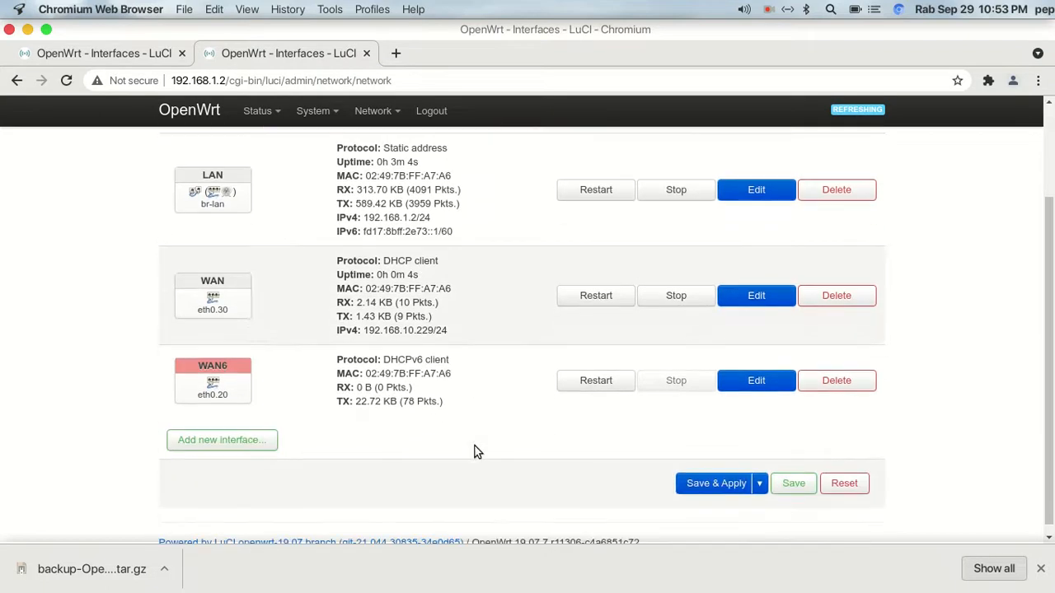
left_click(752, 381)
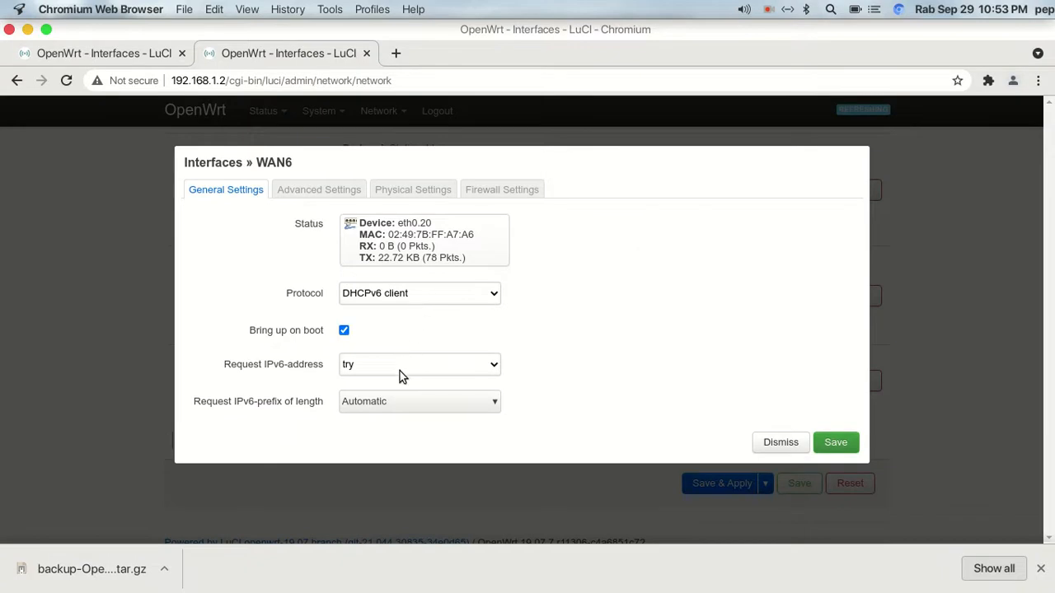
left_click(461, 296)
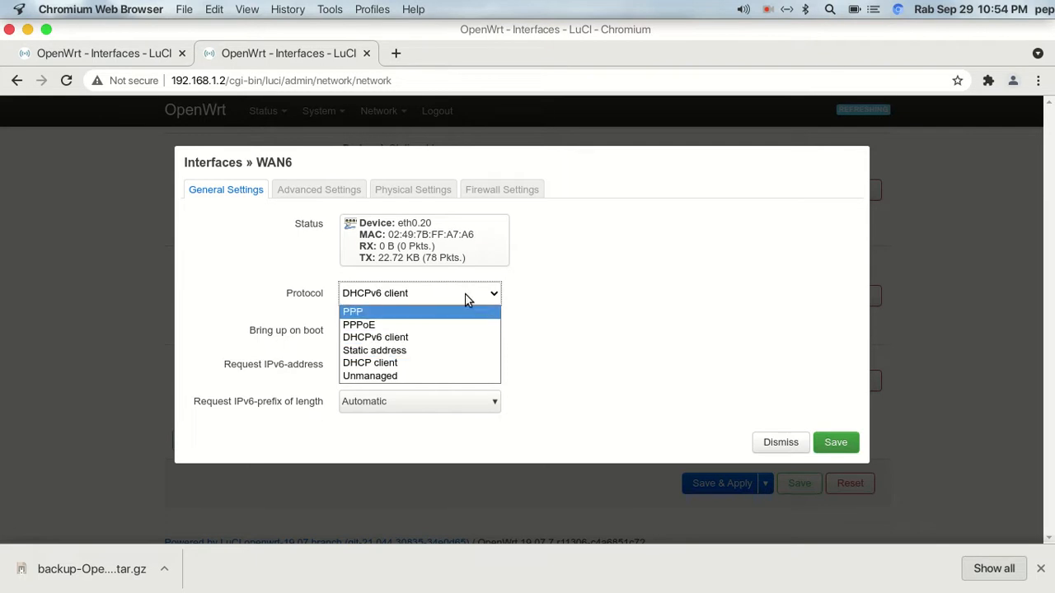
left_click(621, 325)
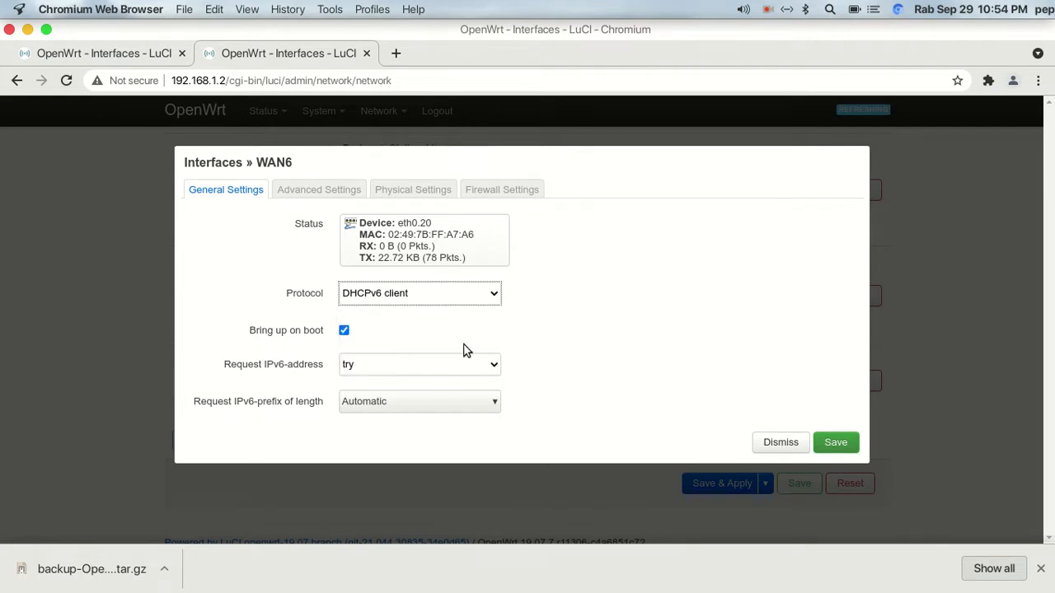
left_click(403, 192)
left_click(393, 273)
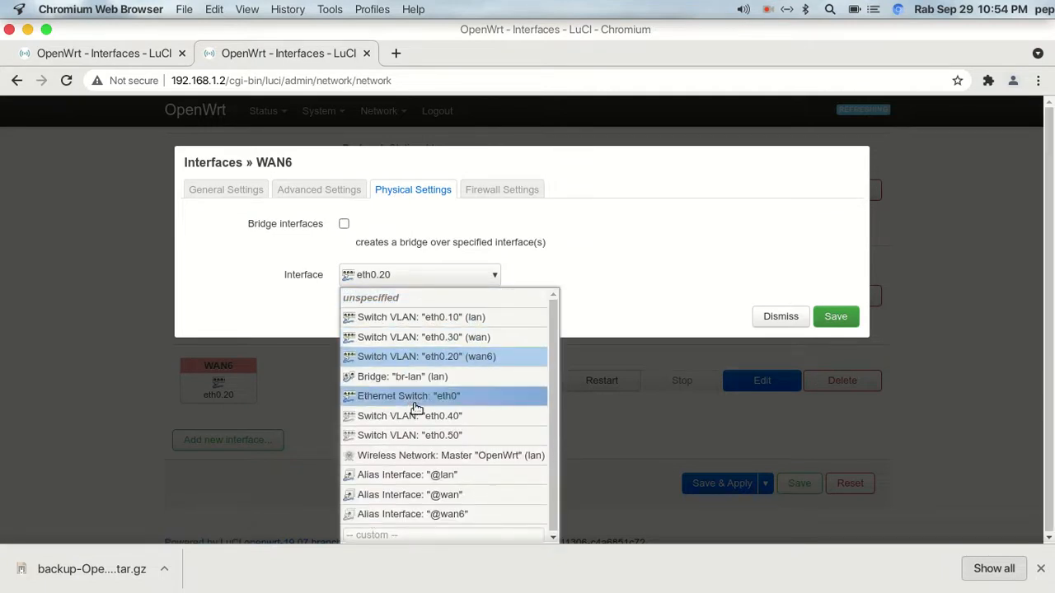
left_click(417, 435)
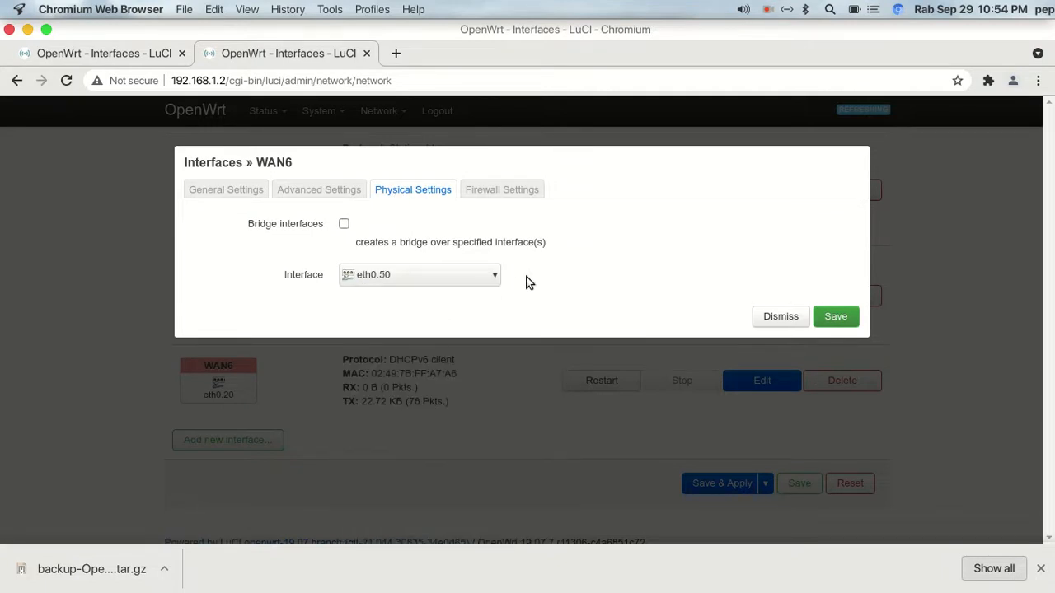
Set the WAN6 interface's firewall zone to unspecified.
left_click(510, 195)
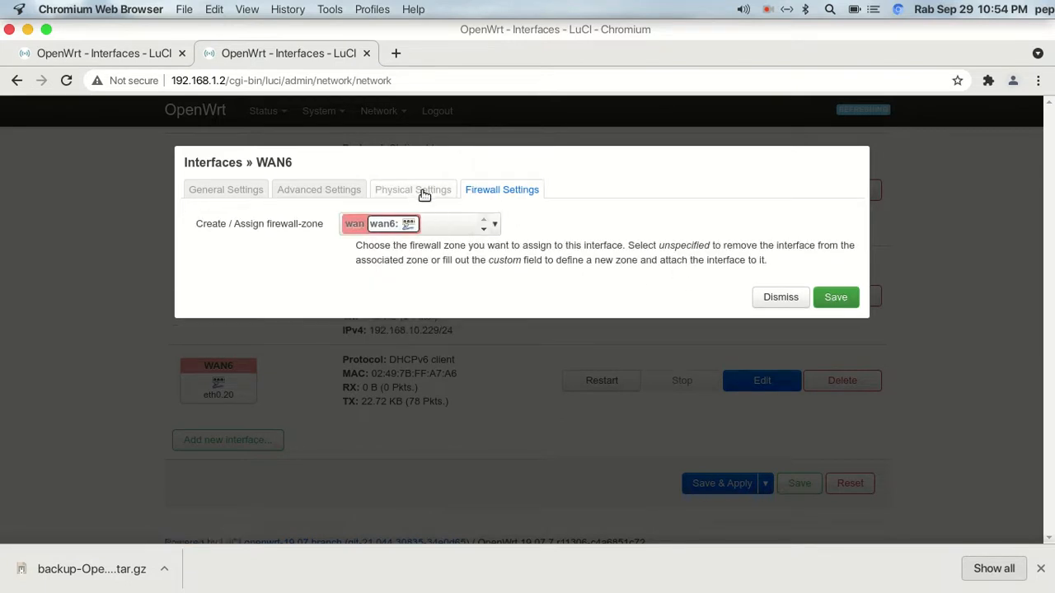
left_click(423, 194)
left_click(500, 192)
left_click(470, 226)
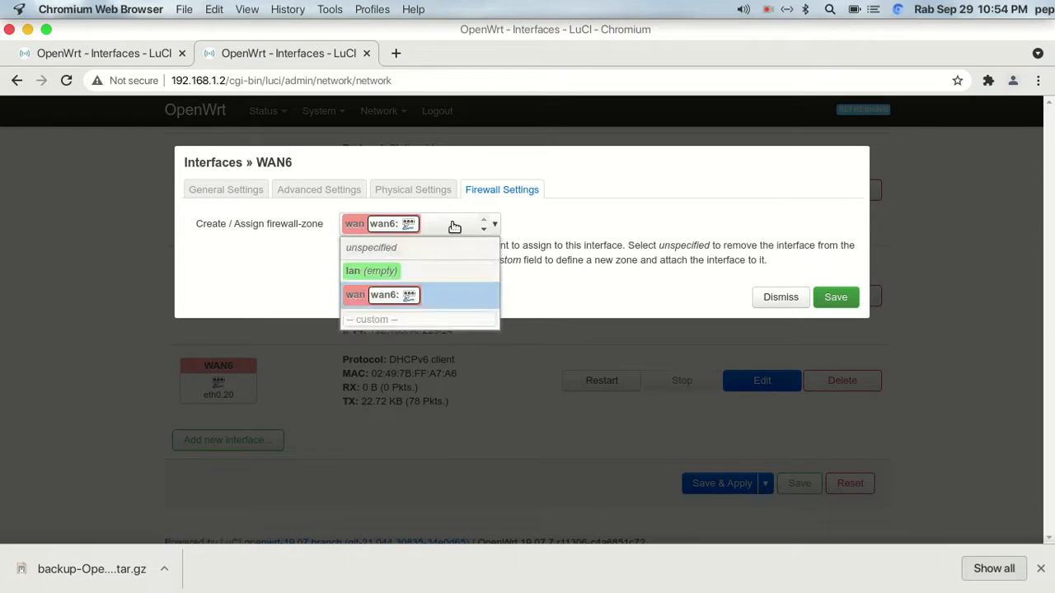
left_click(435, 249)
Change the WAN6 interface's protocol to DHCP client and save the interface.
left_click(419, 190)
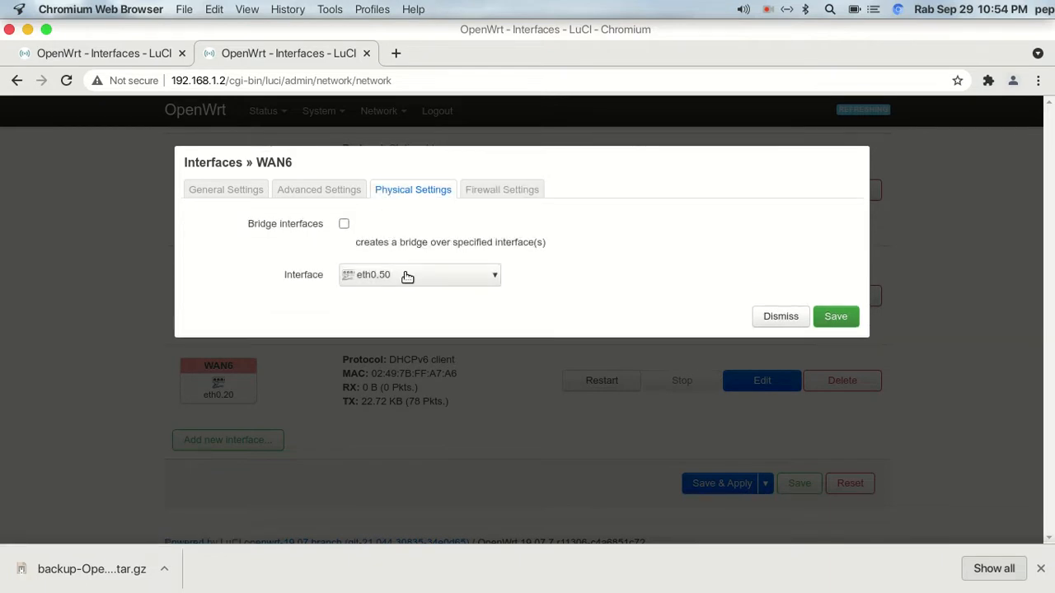
left_click(334, 188)
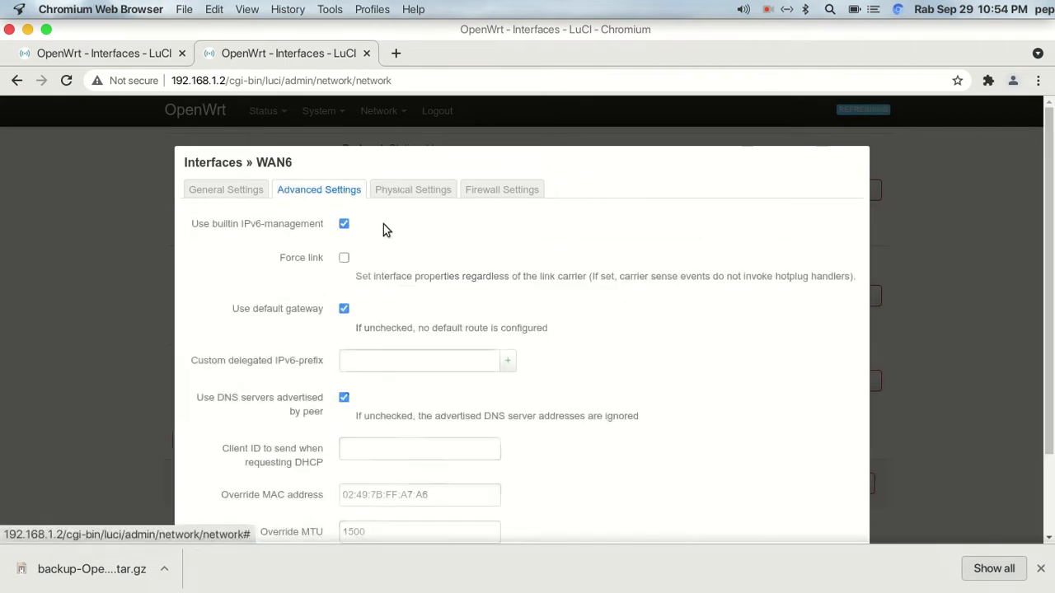
left_click(248, 188)
left_click(383, 363)
left_click(383, 364)
left_click(432, 295)
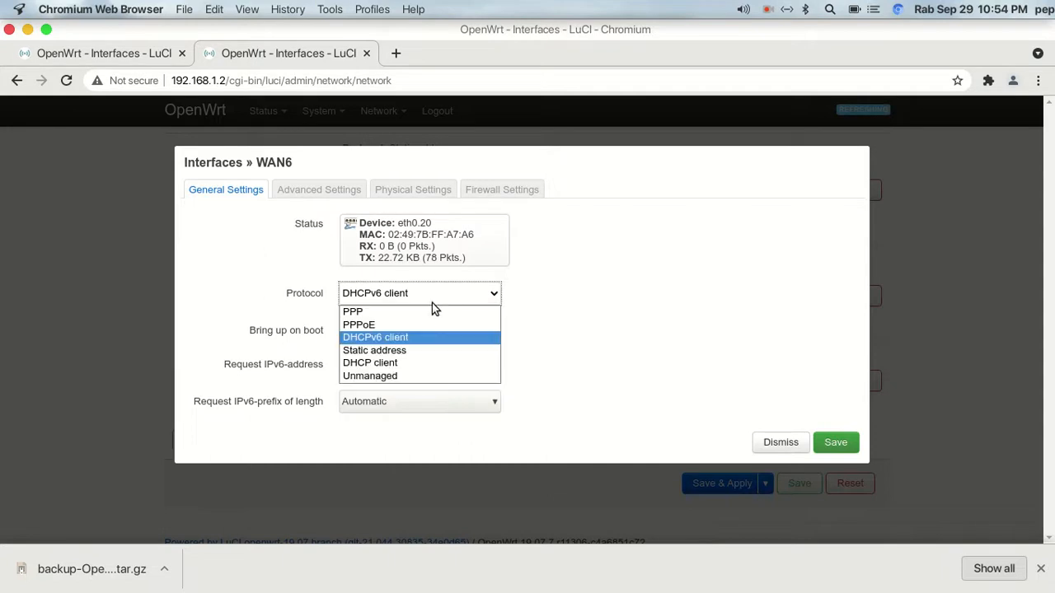
left_click(395, 363)
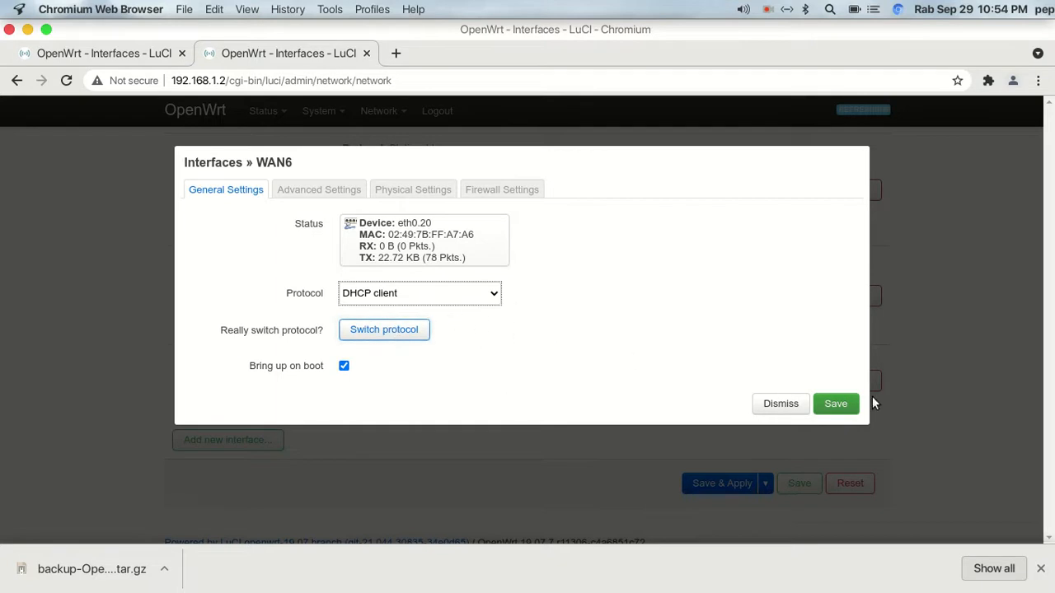
left_click(830, 405)
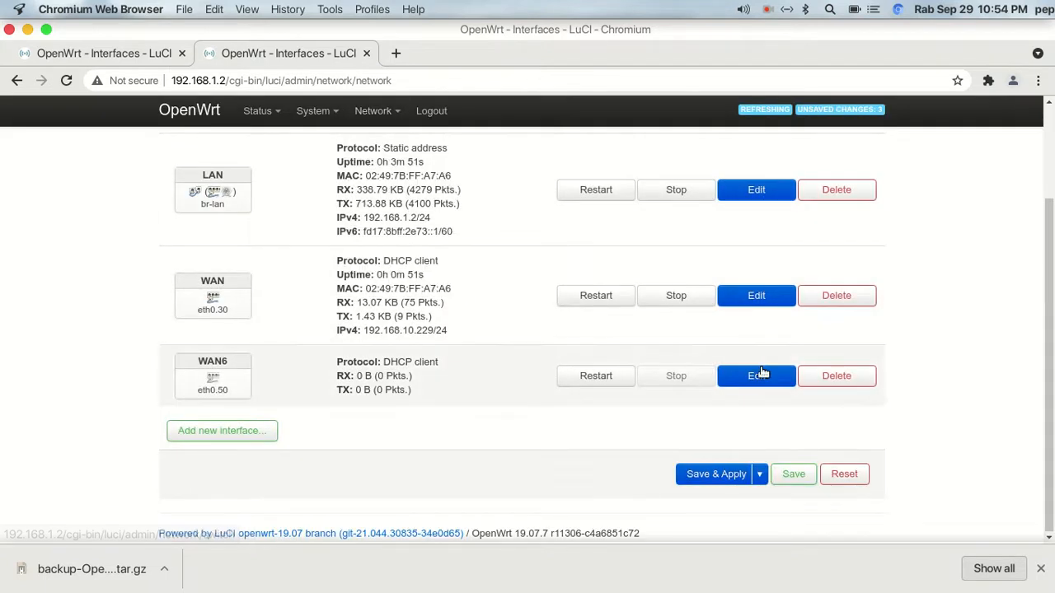
Recheck WAN6's physical settings, dismiss the dialog and apply the pending interface changes.
left_click(756, 375)
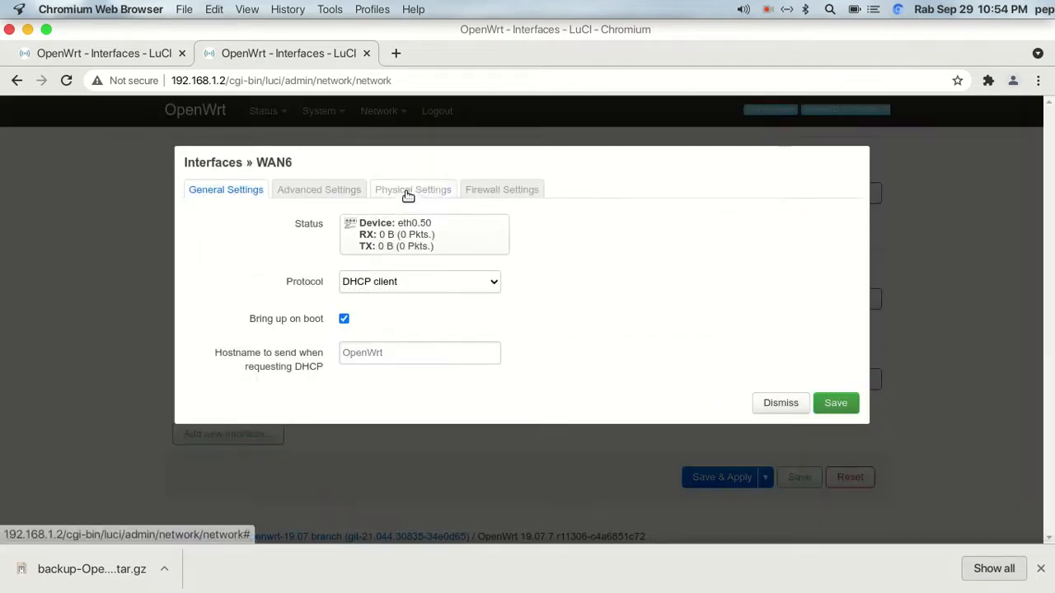
left_click(408, 194)
left_click(786, 317)
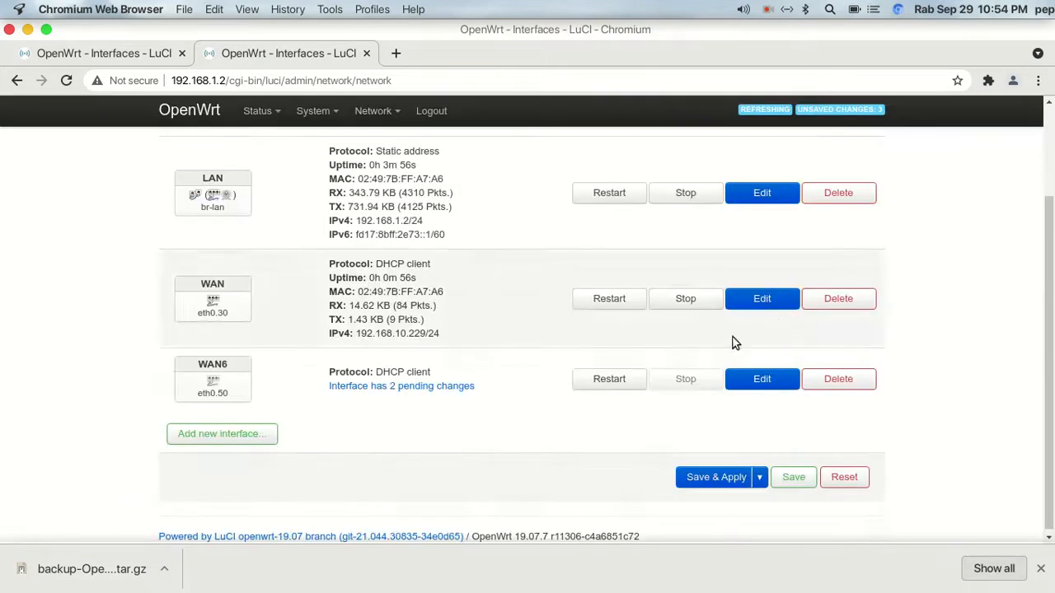
left_click(725, 477)
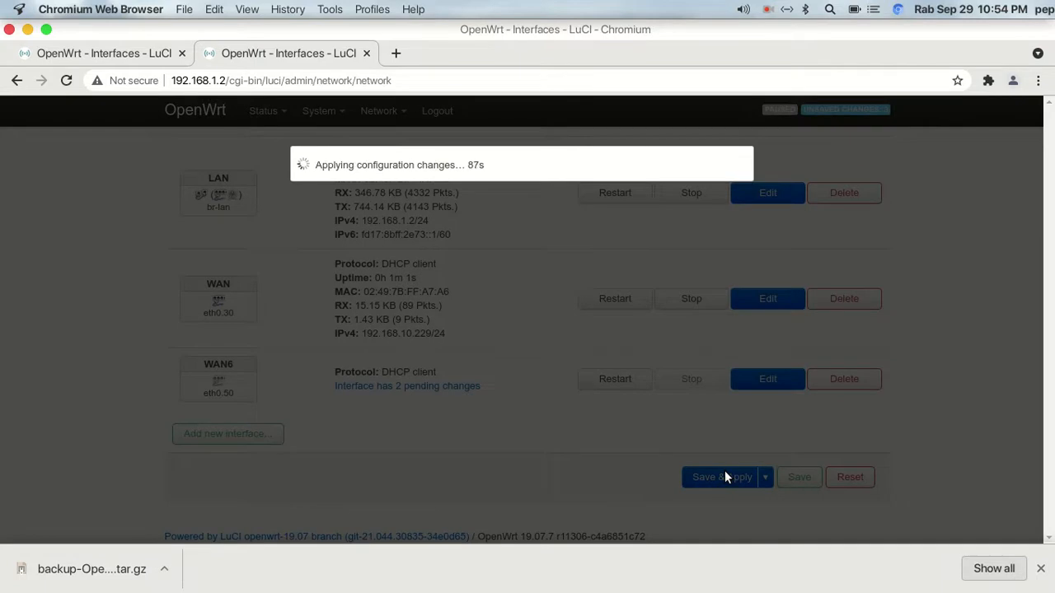
Compare the secondary router's WAN setup instructions in the Mousepad notes with the interface list in Chromium.
left_click(559, 580)
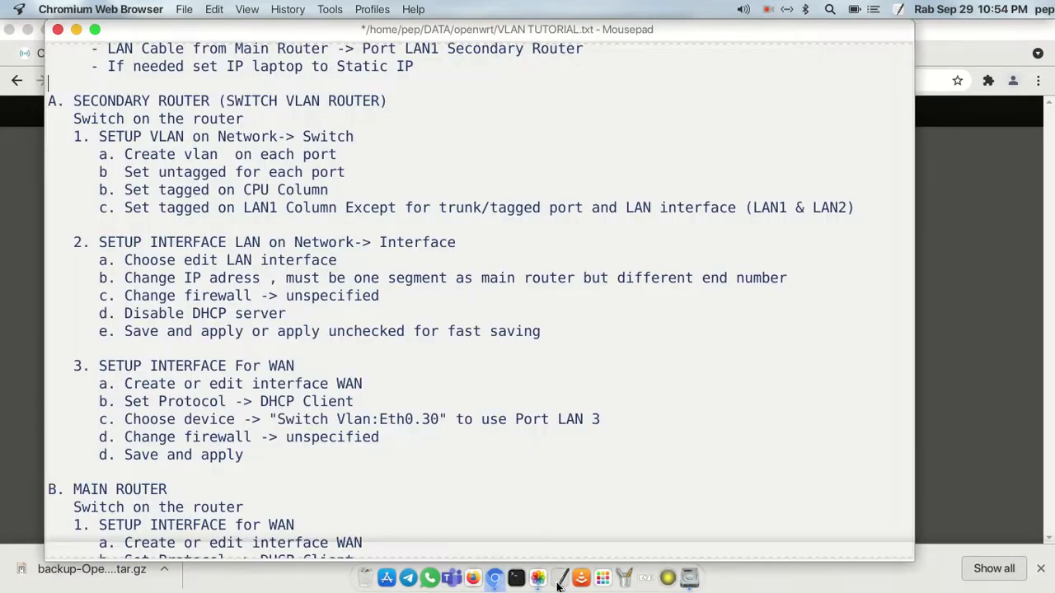
scroll(286, 443, "down", 3)
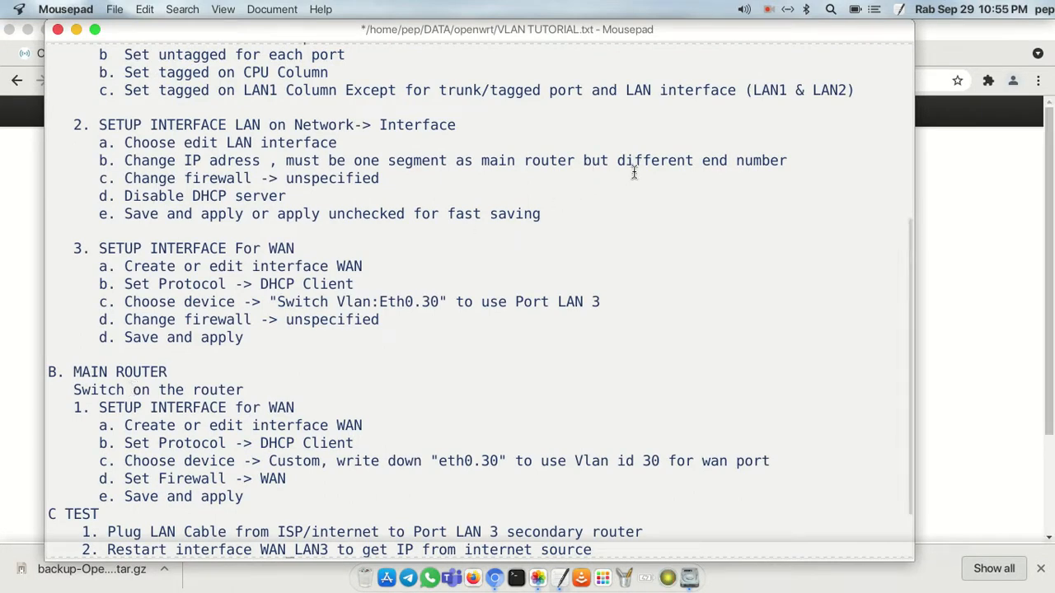
left_click(974, 188)
scroll(441, 349, "down", 3)
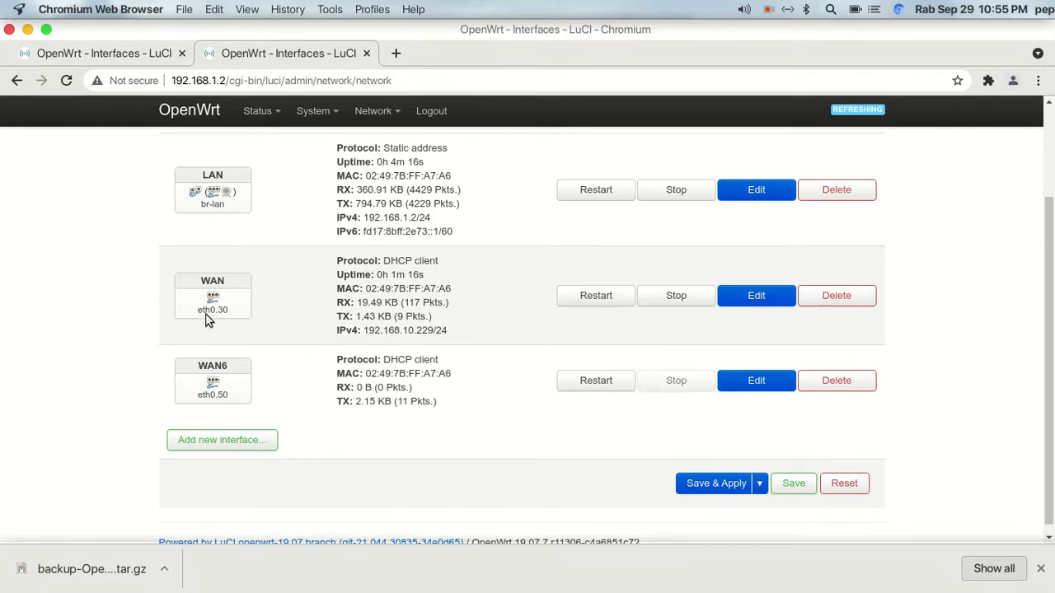
View the router cabling photo in Ristretto Image Viewer to check the LAN port connections, and return to Chromium.
mouse_move(606, 582)
left_click(538, 577)
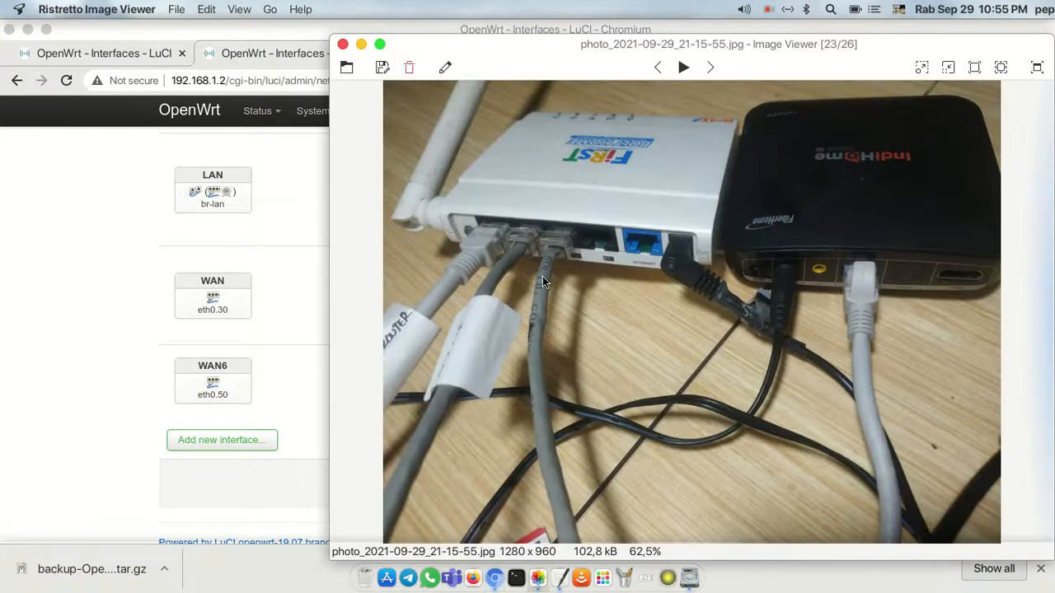
left_click(278, 298)
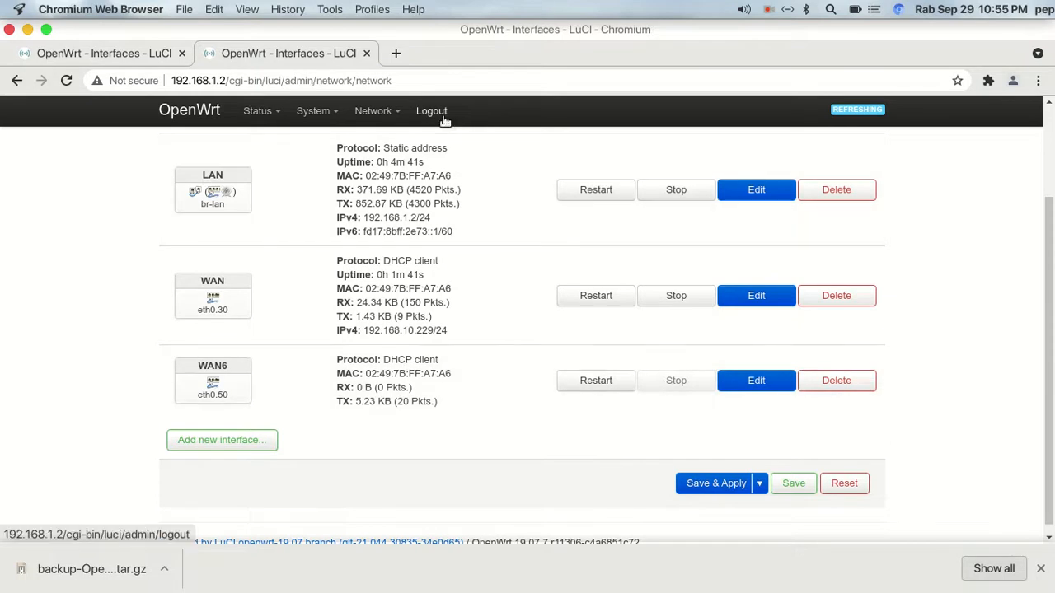
Load 192.168.1.1 in the browser tab with the unreachable-device message and log in to the main router as root.
left_click(130, 58)
left_click_drag(412, 80, 231, 80)
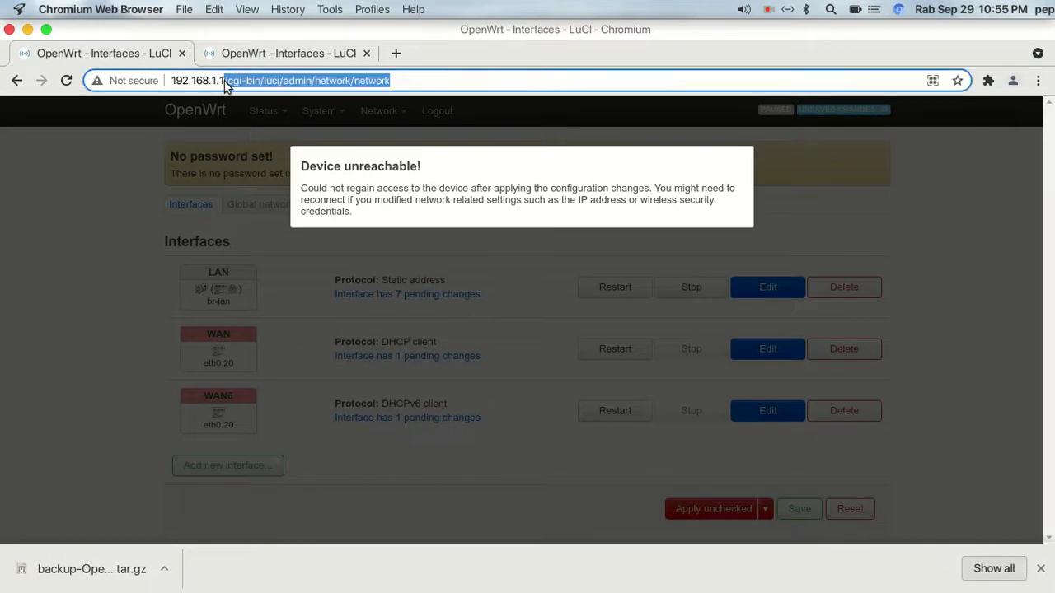
key("BackSpace")
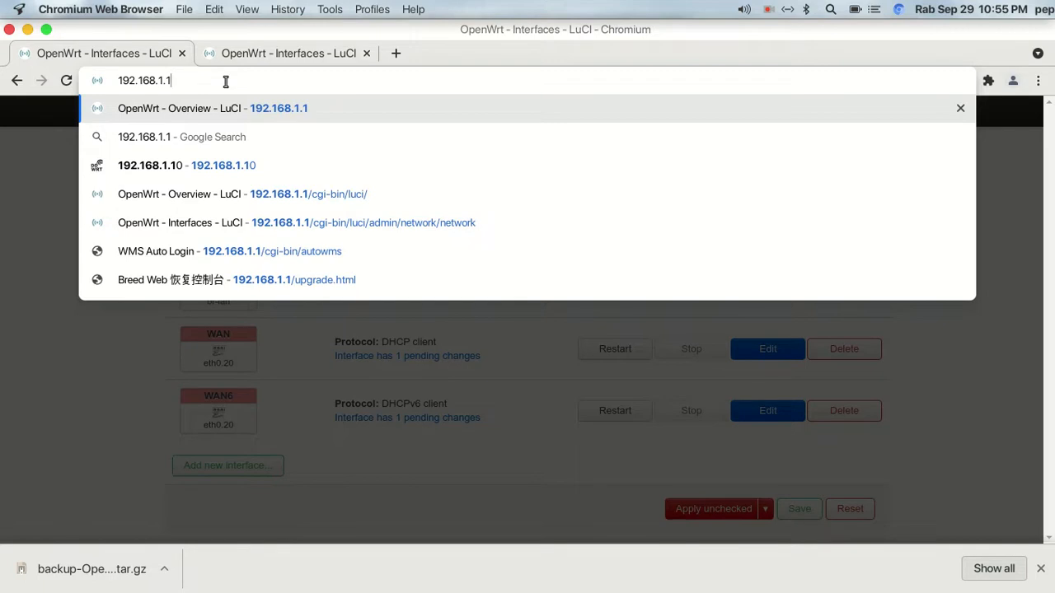
key("Return")
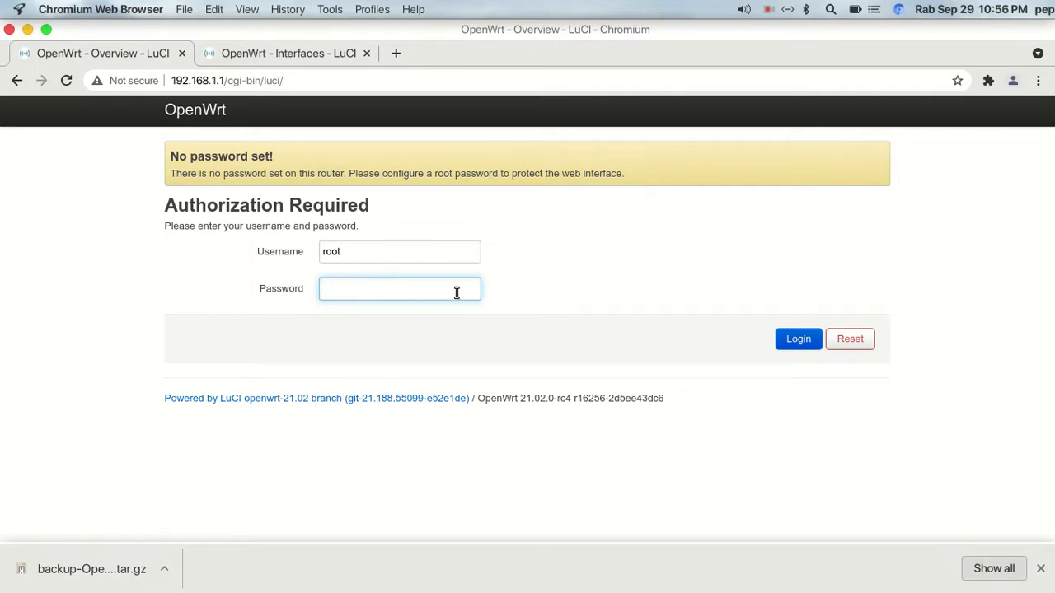
left_click(786, 339)
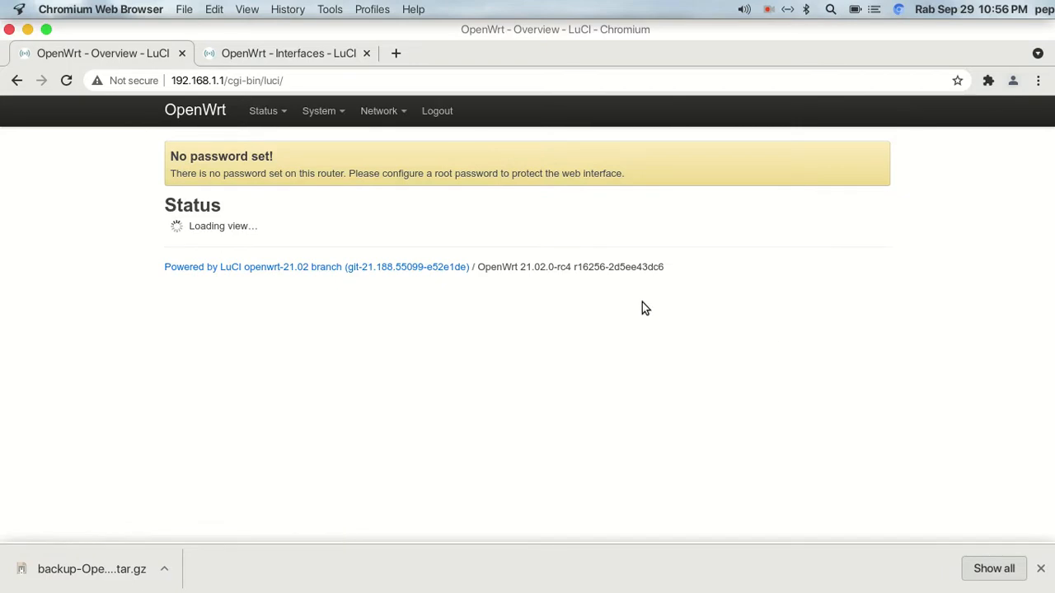
Read the main router's WAN interface instructions in the Mousepad notes and return to Chromium.
mouse_move(493, 586)
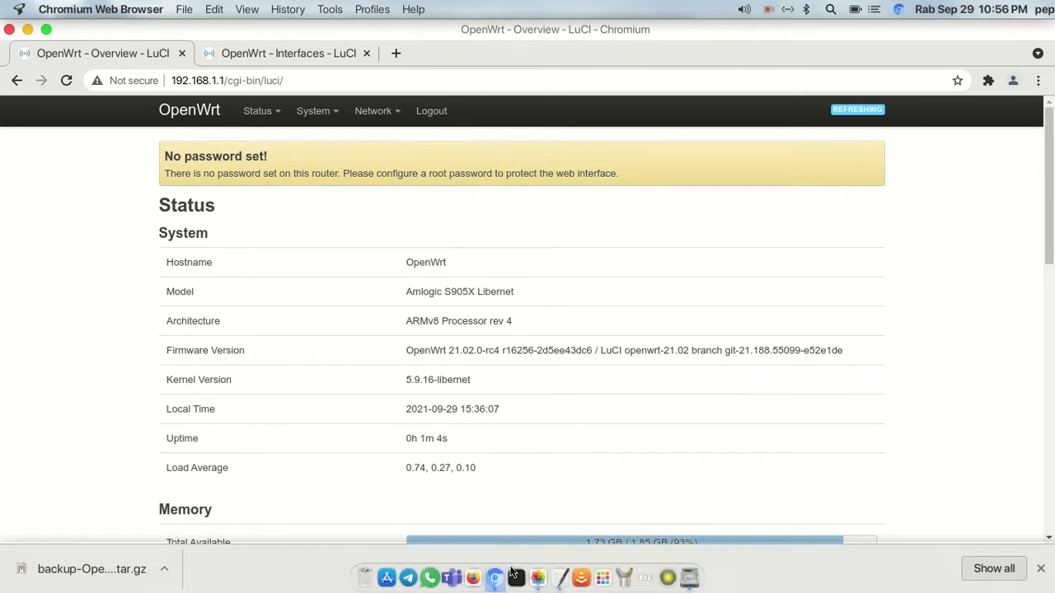
left_click(560, 583)
scroll(395, 376, "down", 5)
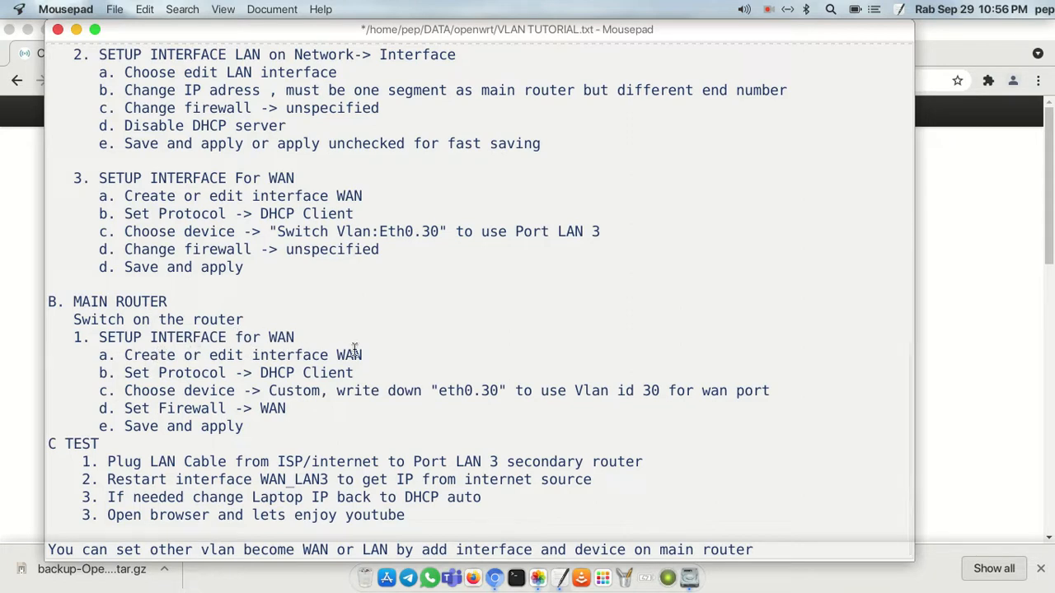
left_click(472, 579)
left_click(495, 580)
left_click(495, 583)
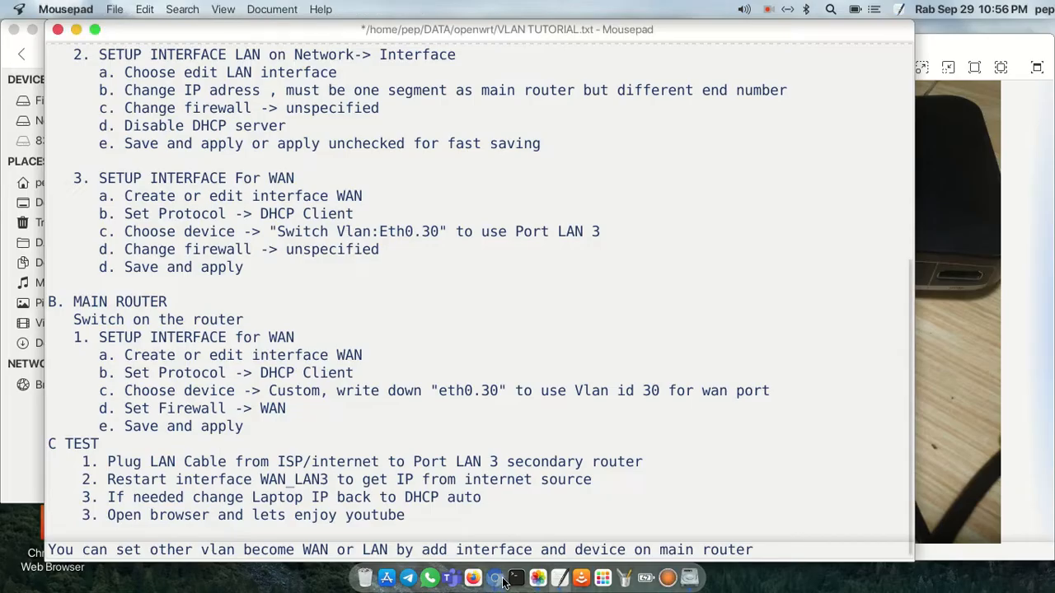
left_click(494, 579)
Open the main router's network interfaces page and close the stray Firefox window.
mouse_move(391, 111)
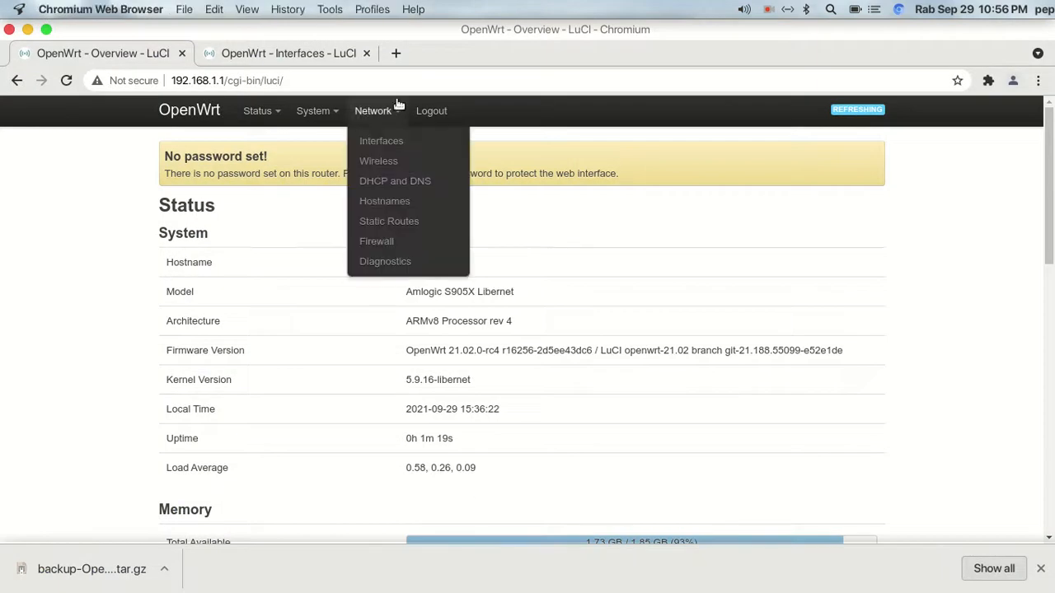
left_click(387, 141)
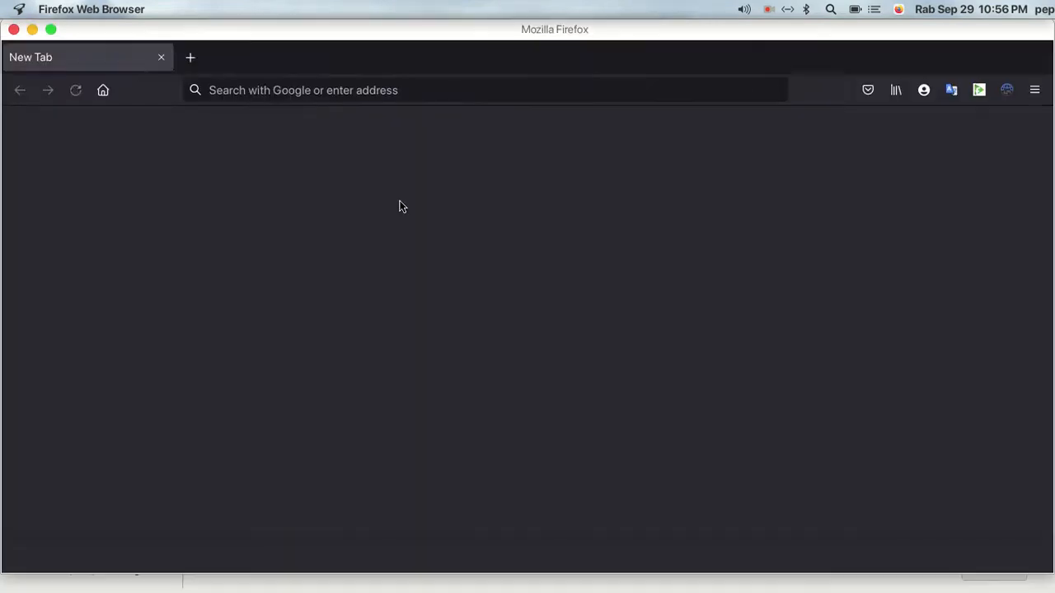
left_click(11, 31)
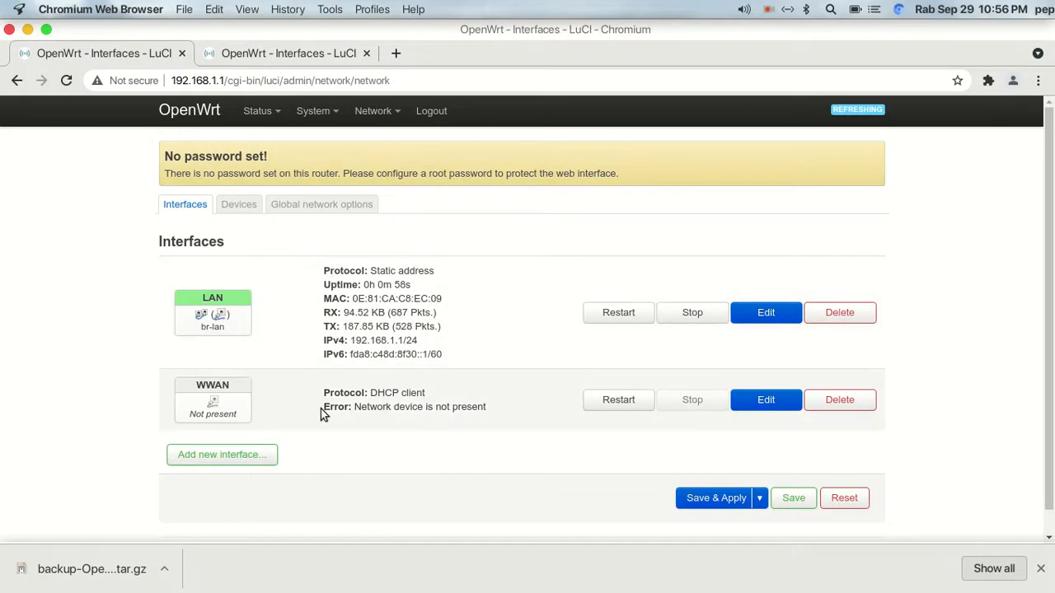
Create a new interface named WAN with the DHCP client protocol on custom device eth0.30, consulting the Mousepad notes.
left_click(252, 463)
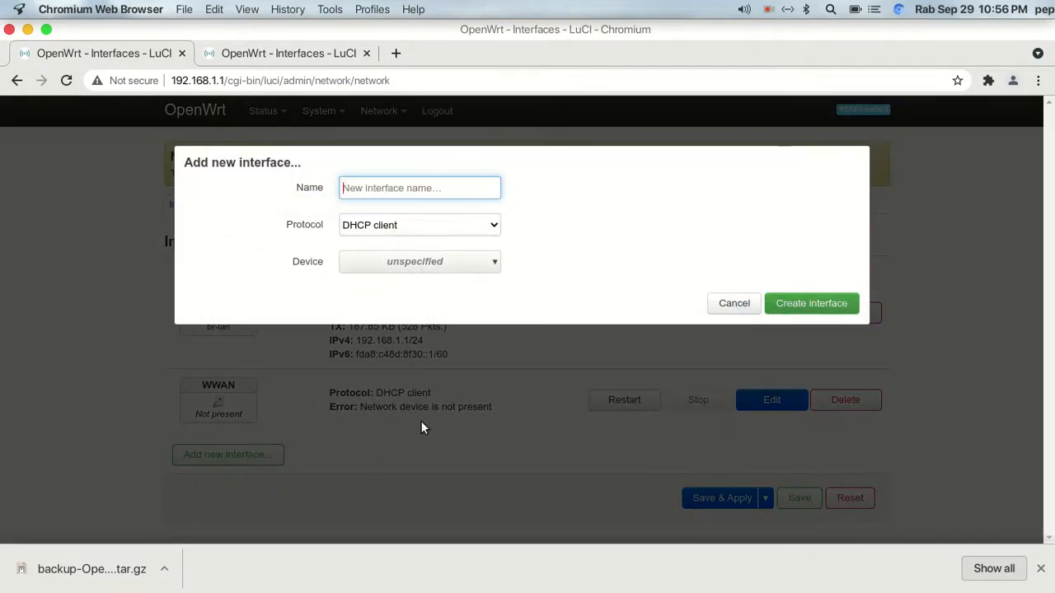
mouse_move(455, 186)
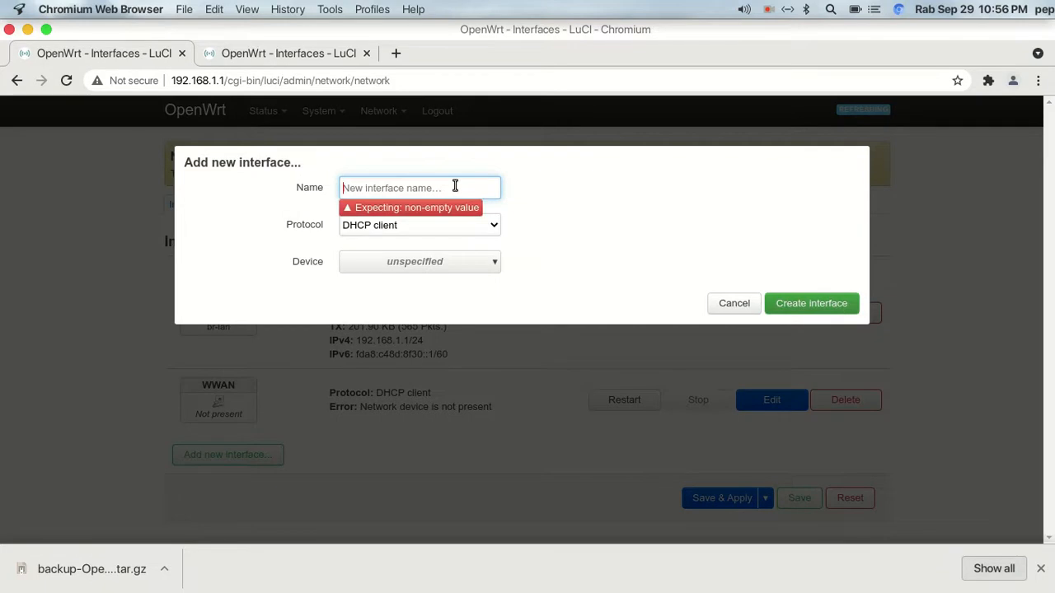
type("WAN")
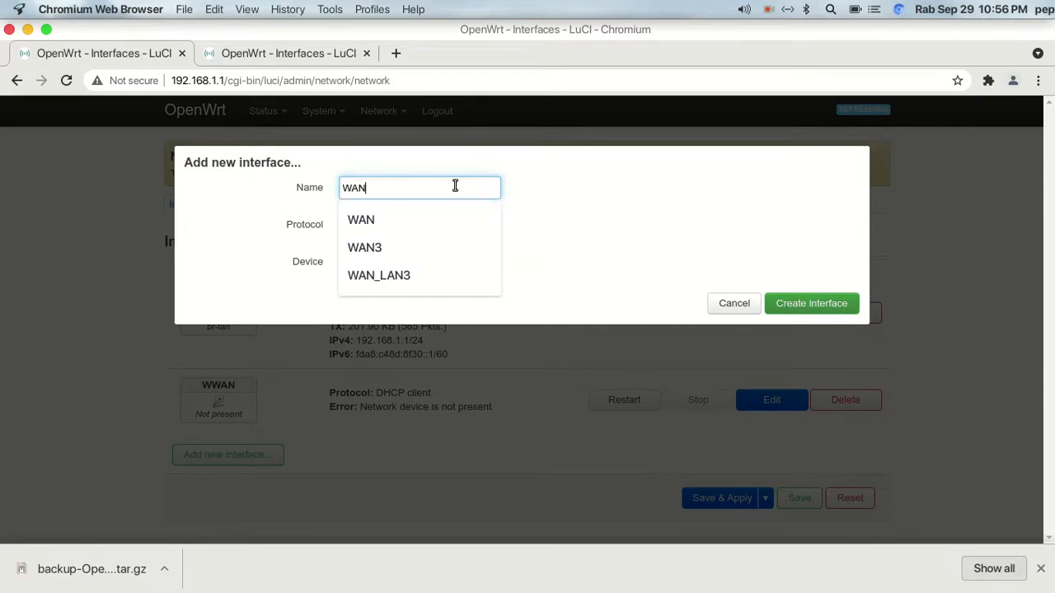
left_click(421, 220)
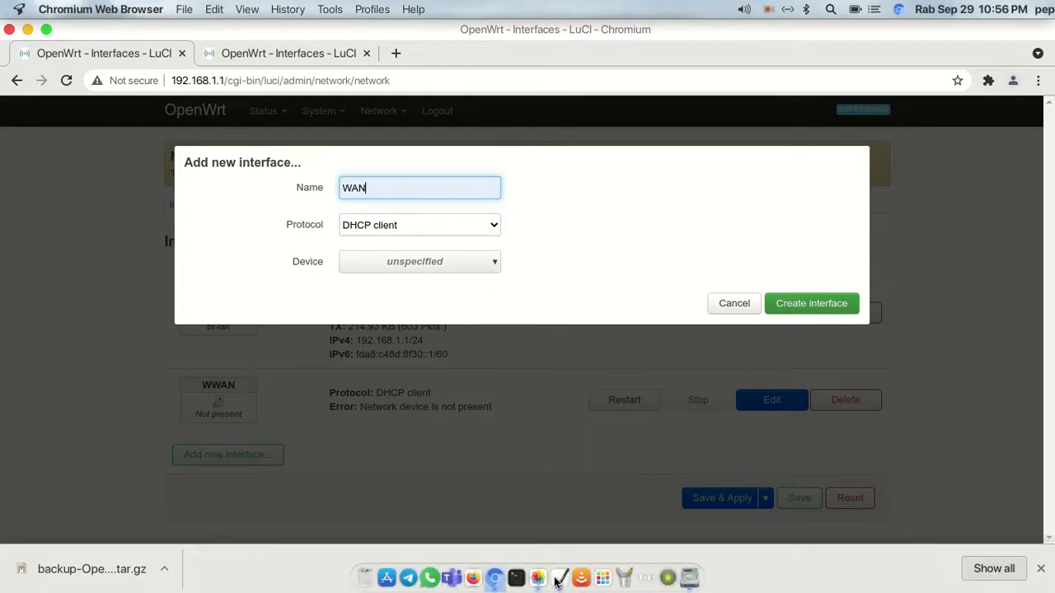
left_click(559, 578)
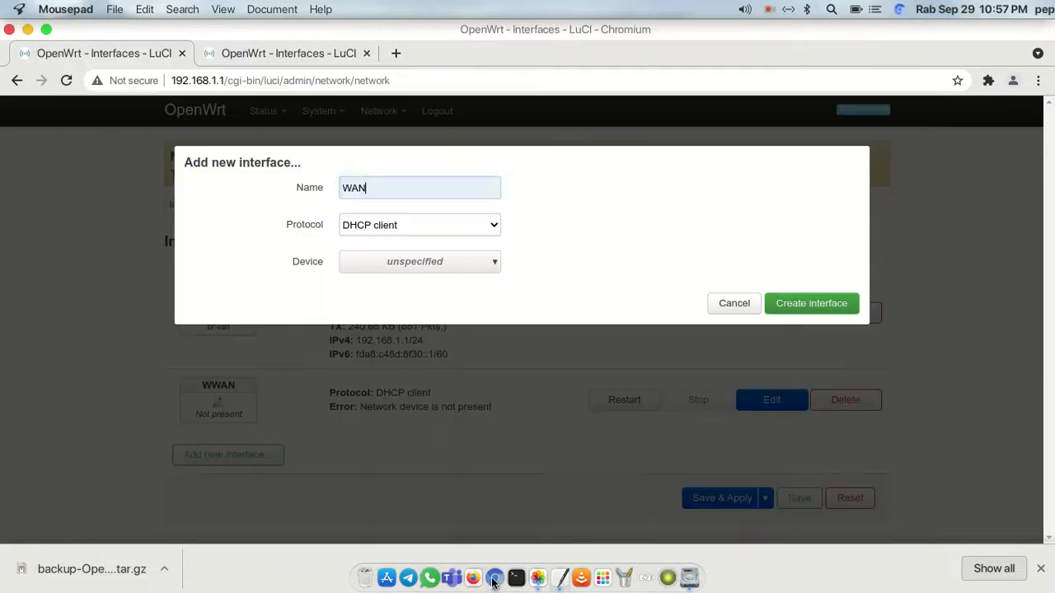
left_click(494, 579)
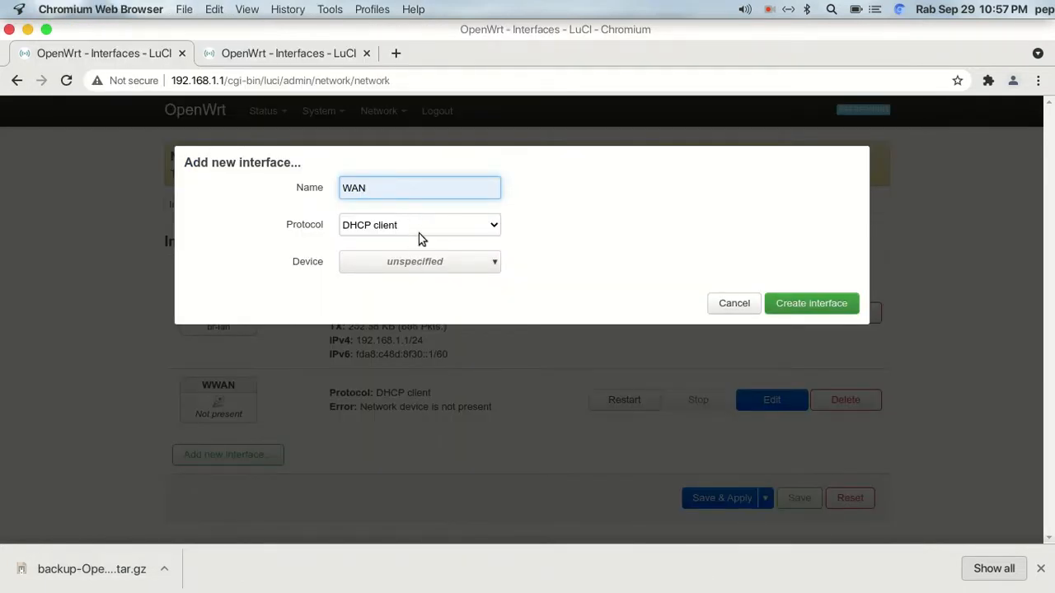
left_click(417, 265)
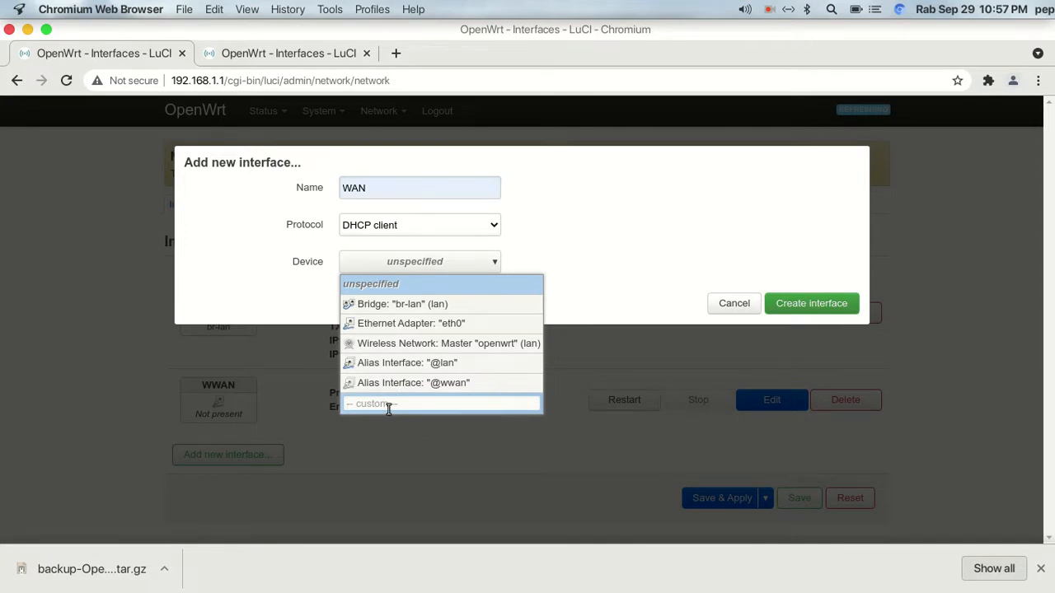
type("eth0.30")
key("Return")
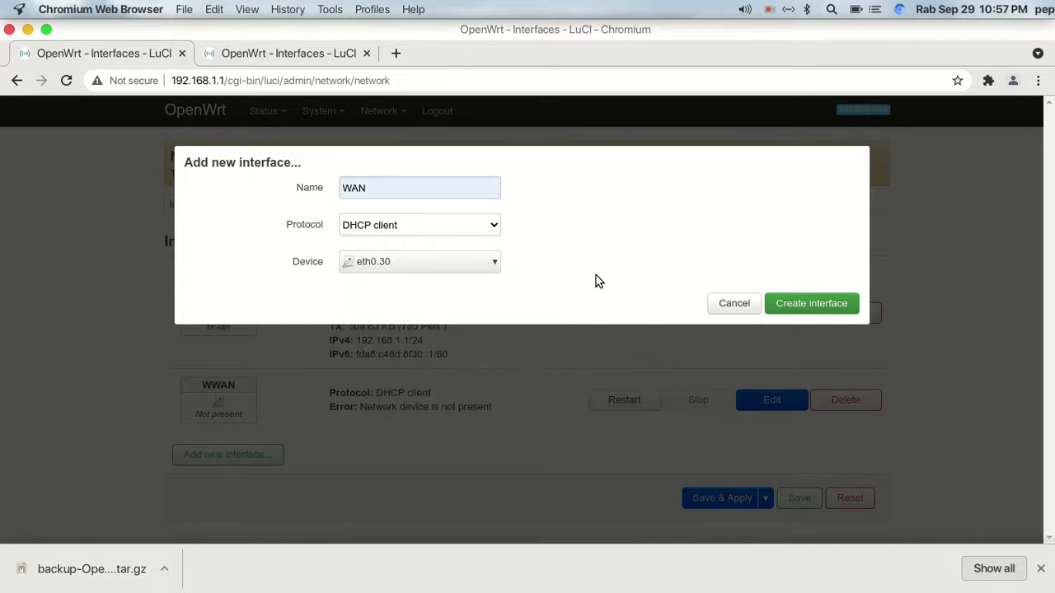
left_click(826, 307)
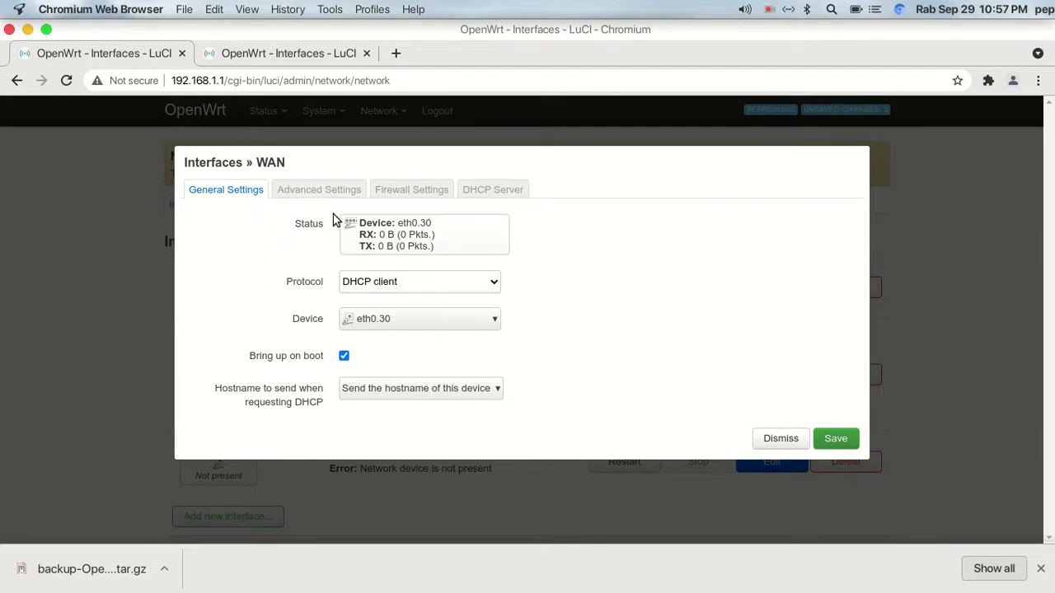
Check the firewall instruction in the Mousepad notes, assign the WAN interface to the wan firewall zone and save it.
mouse_move(495, 589)
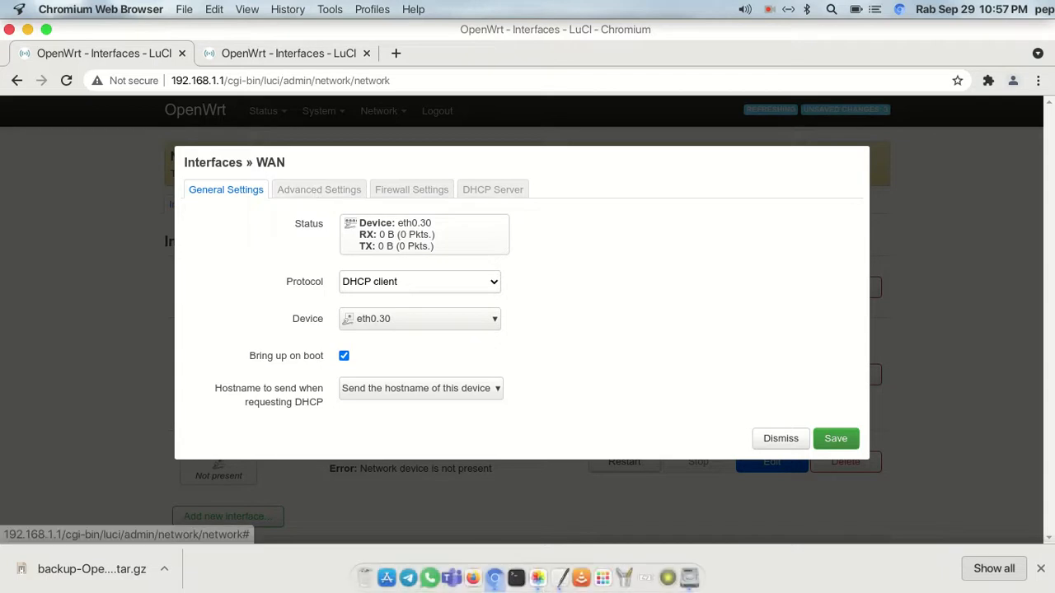
left_click(560, 579)
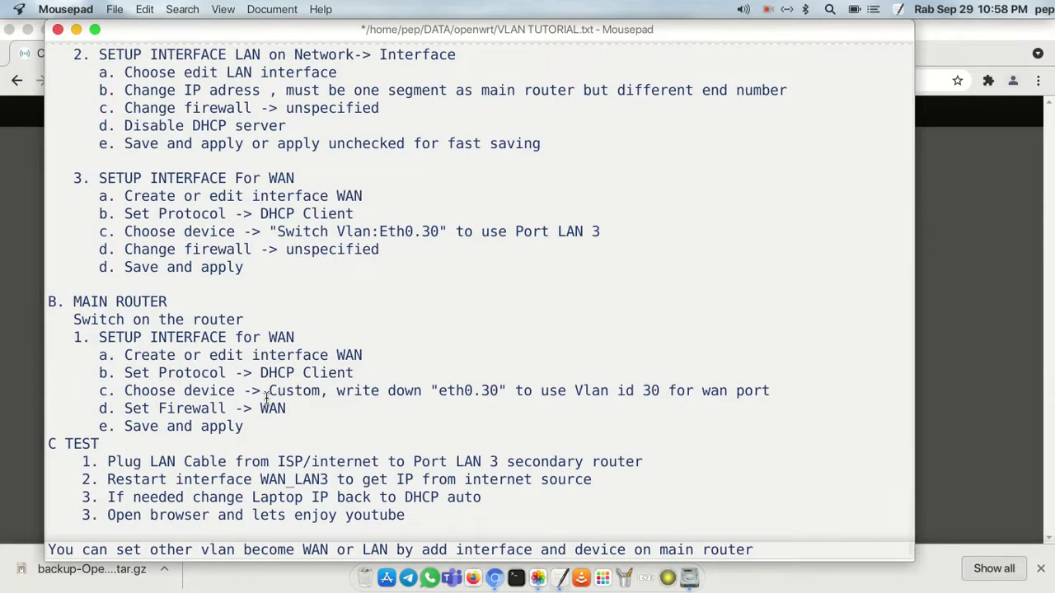
left_click(561, 578)
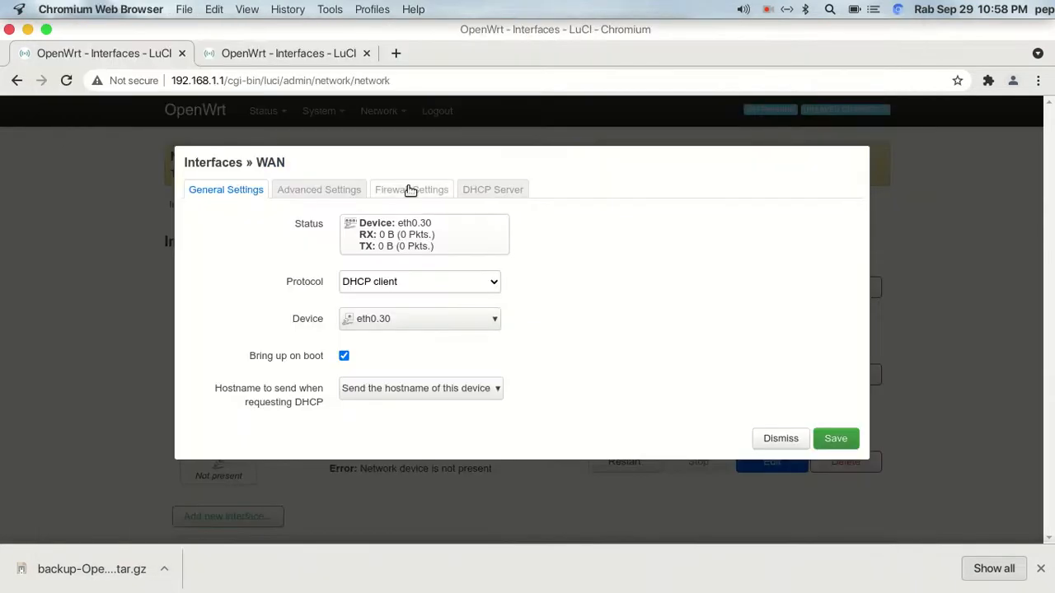
left_click(410, 190)
left_click(412, 224)
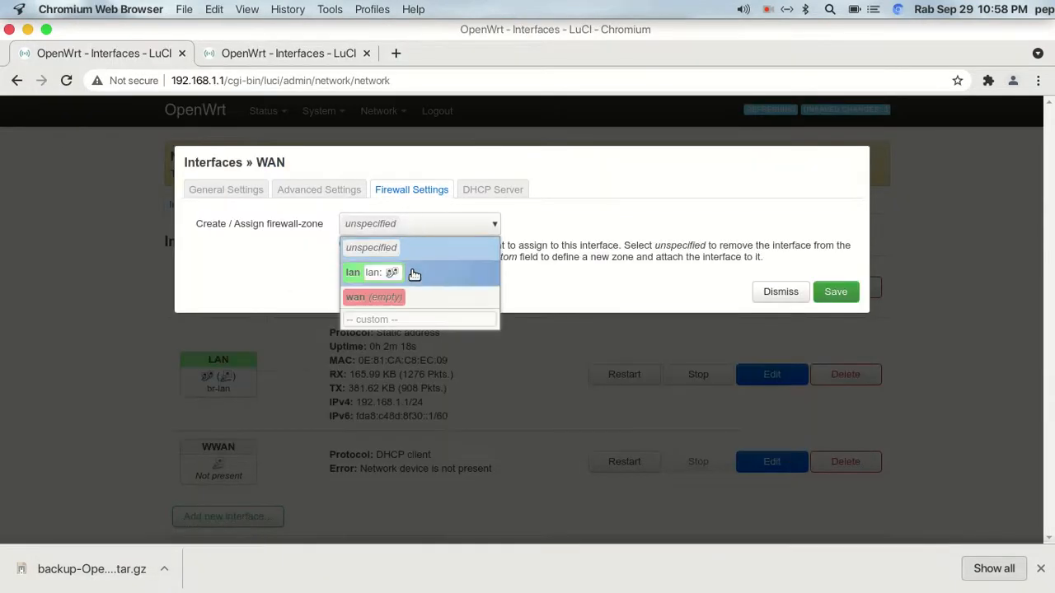
left_click(412, 301)
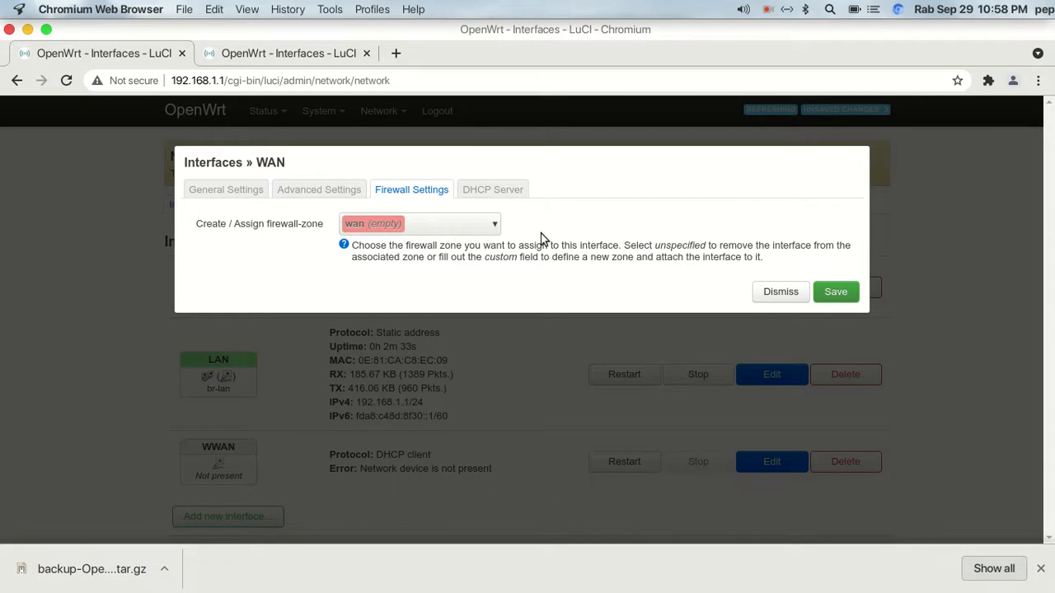
left_click(836, 293)
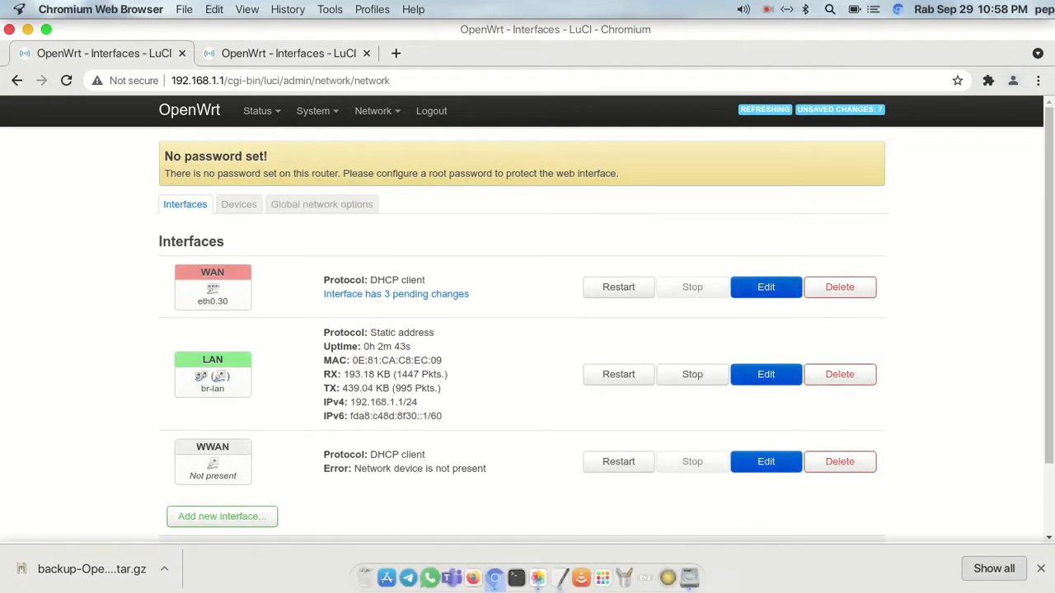
Consult the Mousepad notes, return to Chromium and create a DHCP client interface named WAN6 on custom device eth0.50.
left_click(560, 577)
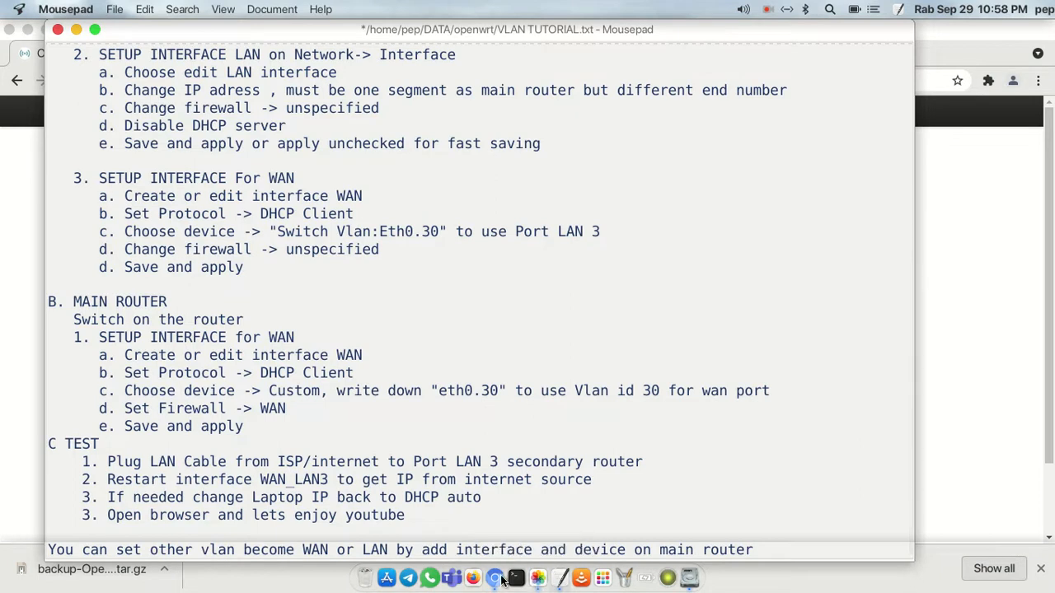
left_click(495, 577)
scroll(760, 495, "down", 2)
scroll(761, 494, "down", 1)
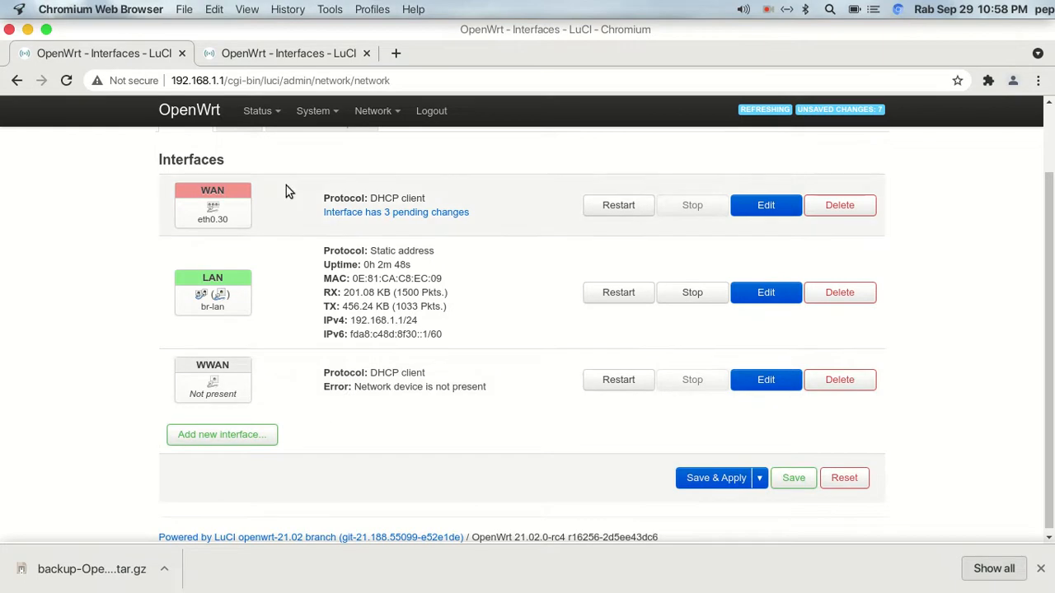
left_click(242, 443)
left_click(364, 187)
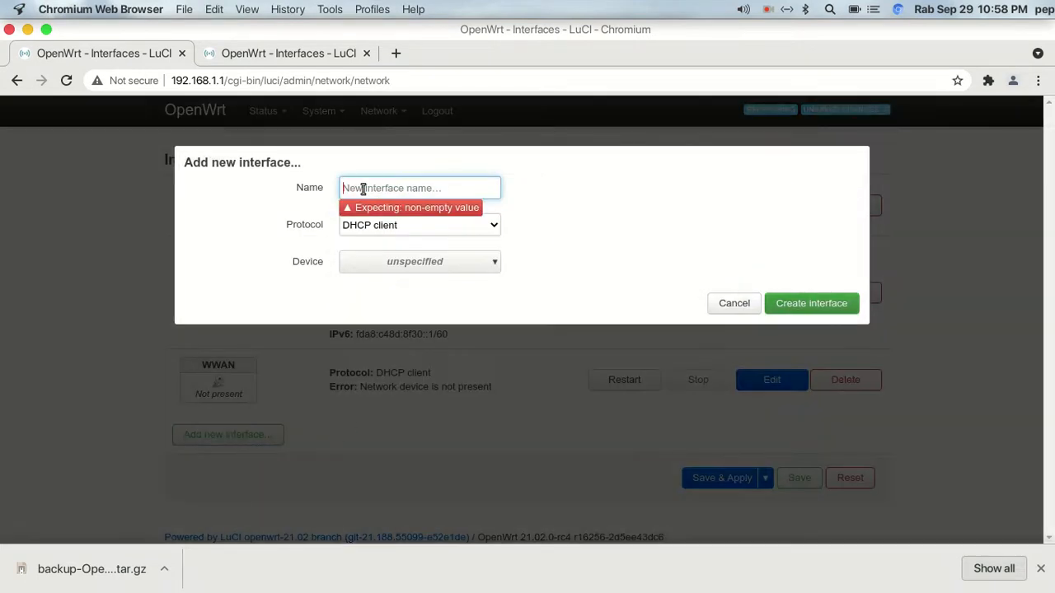
type("WAN6")
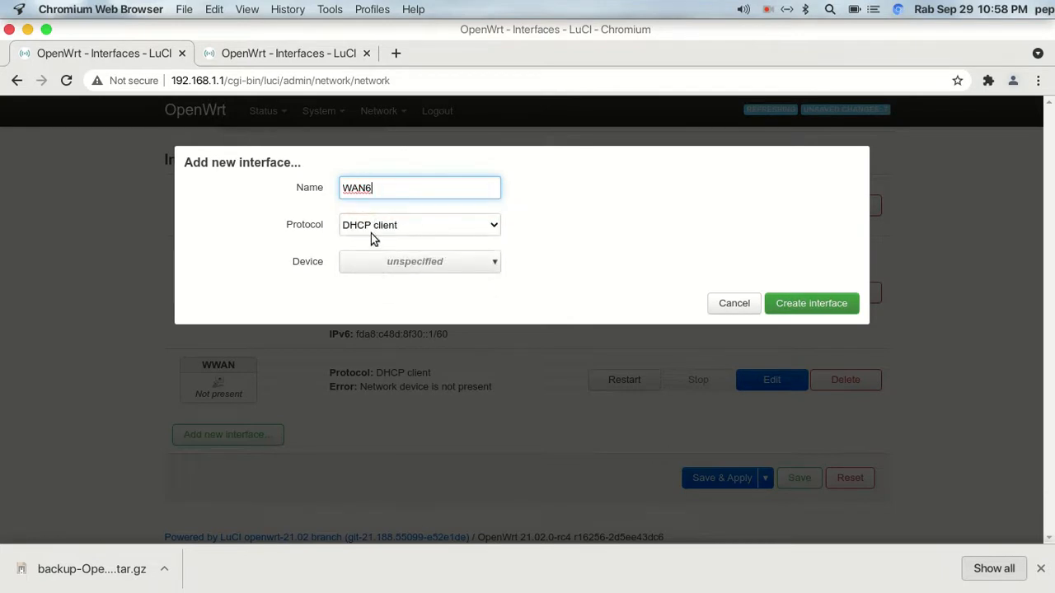
left_click(372, 264)
left_click(397, 423)
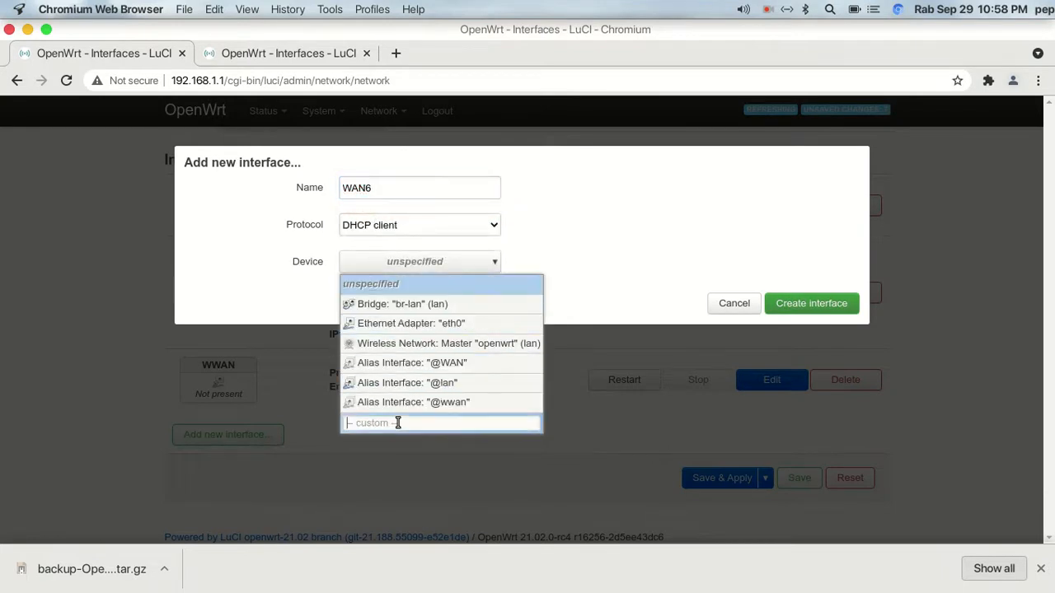
type("e")
key("Return")
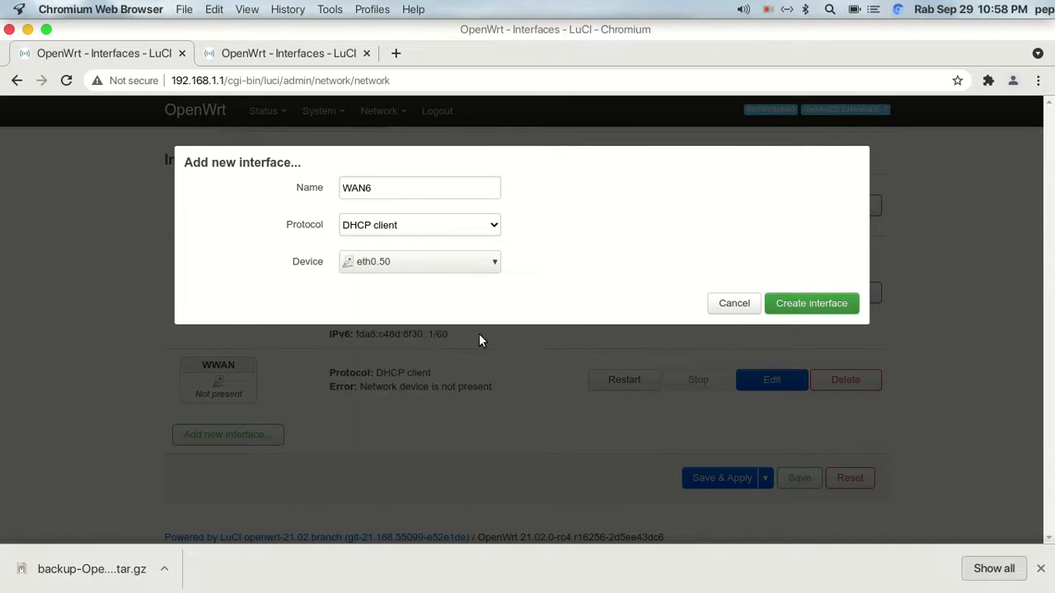
left_click(782, 302)
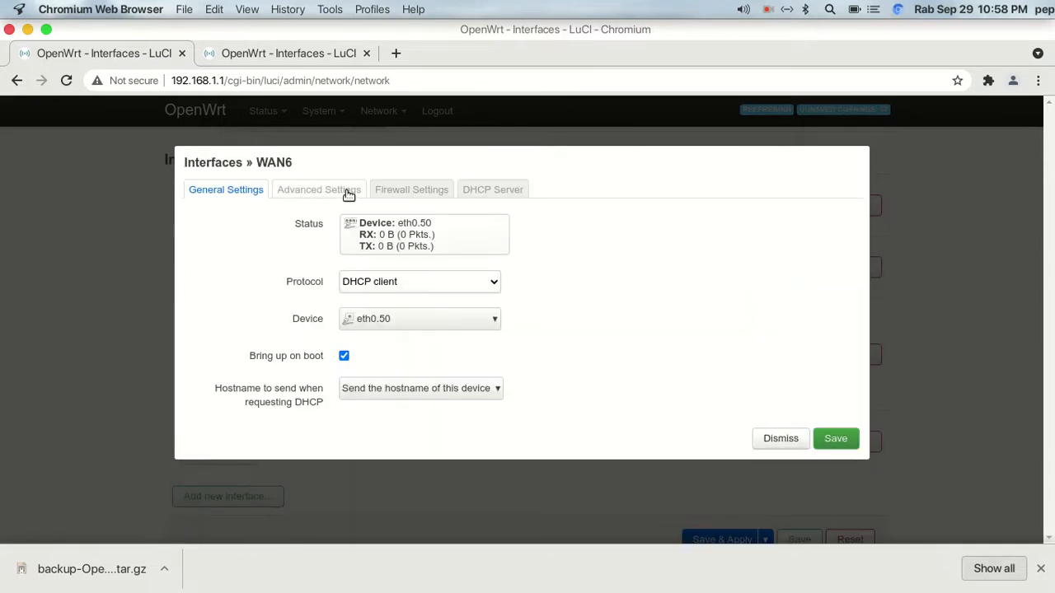
Assign the WAN6 interface to the wan firewall zone, look through its other settings pages and save it.
left_click(404, 190)
left_click(428, 225)
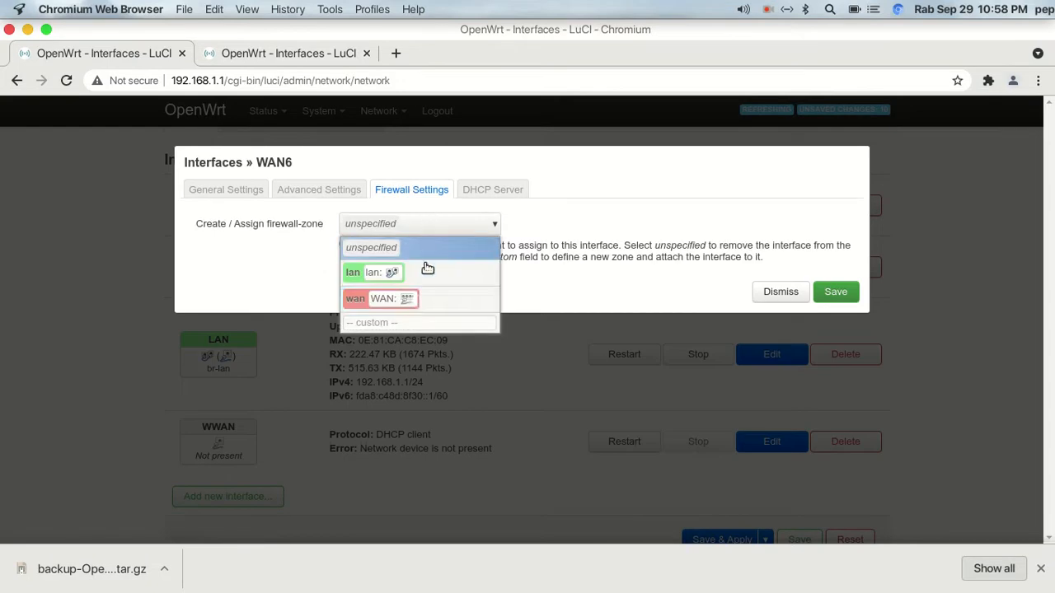
left_click(424, 300)
left_click(349, 193)
left_click(382, 191)
left_click(482, 191)
left_click(415, 193)
left_click(840, 294)
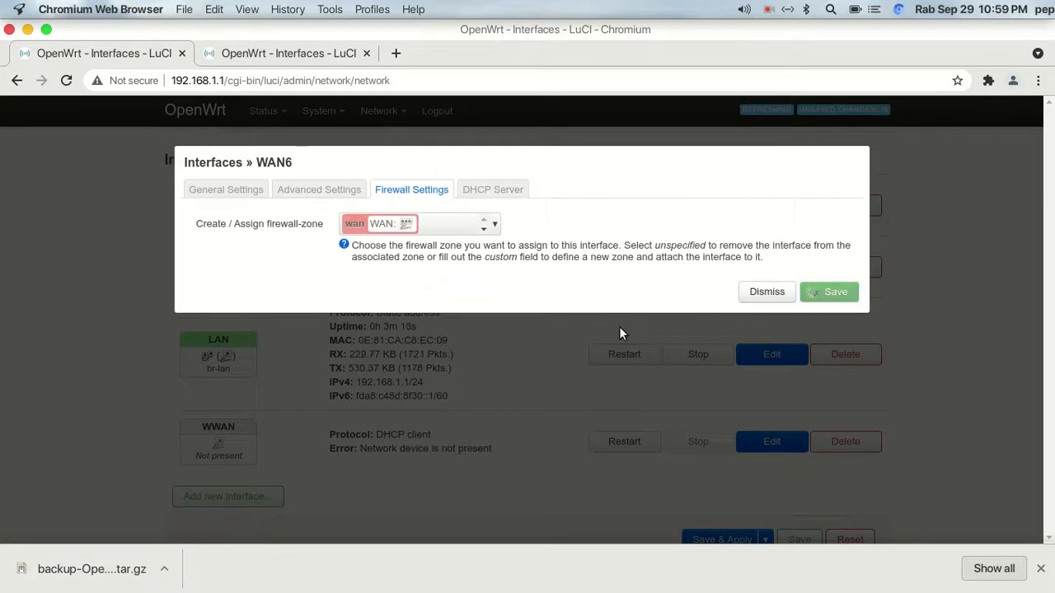
Save and apply the pending WAN and WAN6 changes, and read the test instructions in the Mousepad notes before returning to Chromium.
scroll(470, 384, "down", 2)
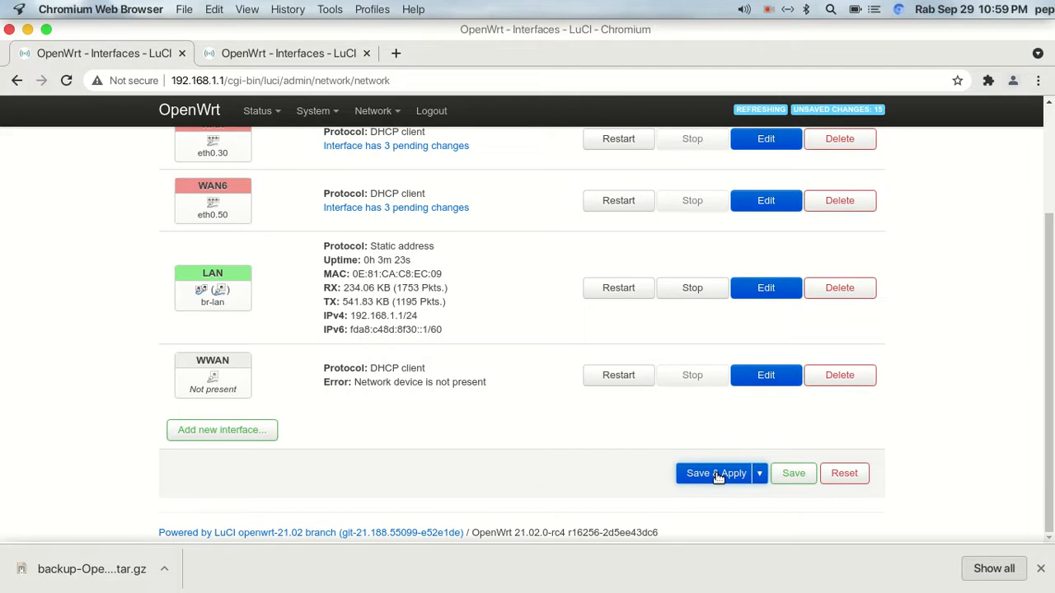
left_click(716, 474)
mouse_move(470, 589)
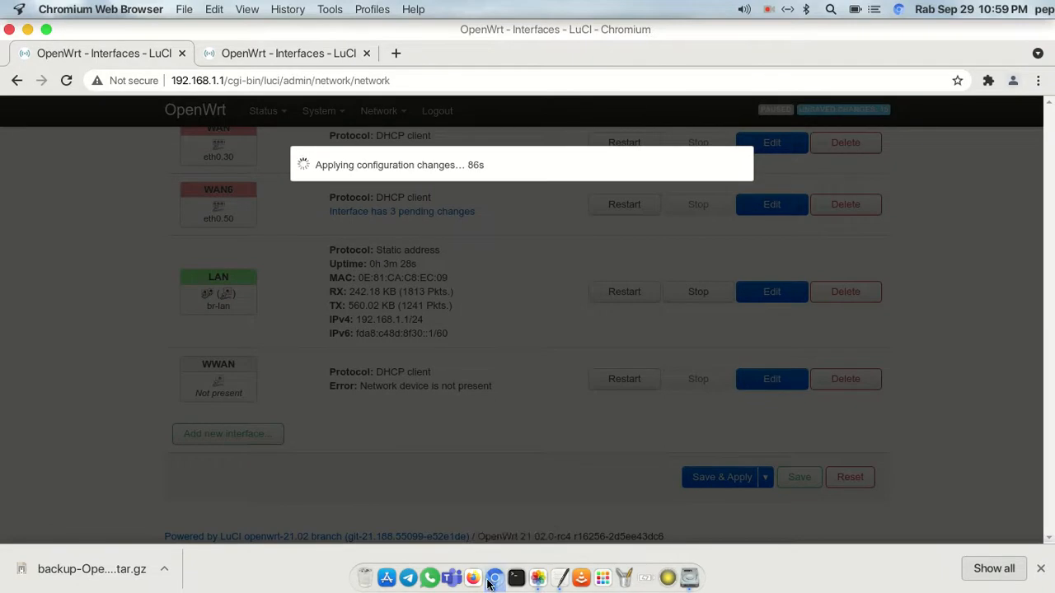
left_click(560, 580)
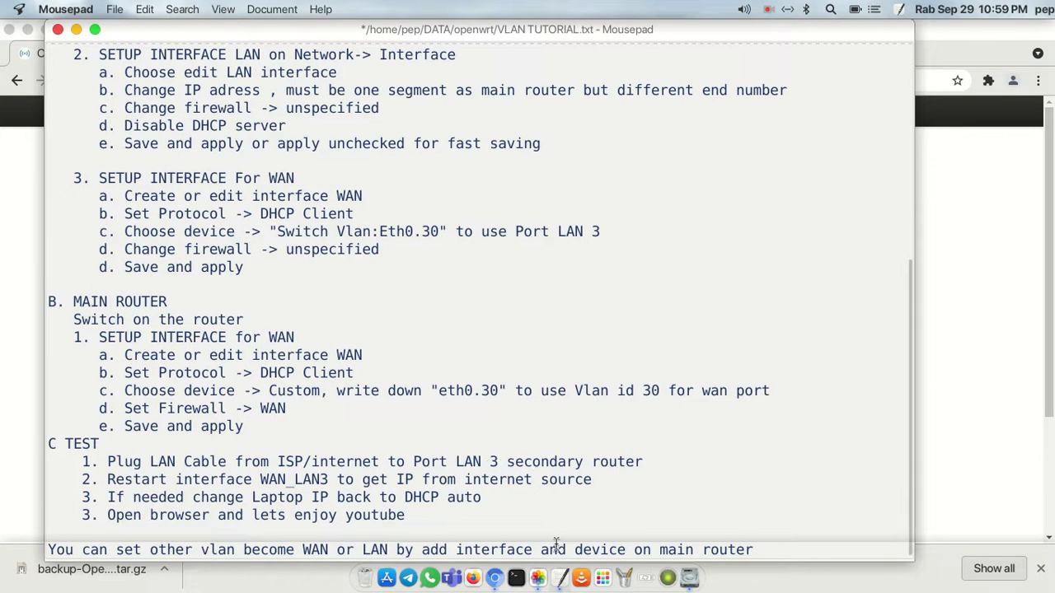
left_click(494, 578)
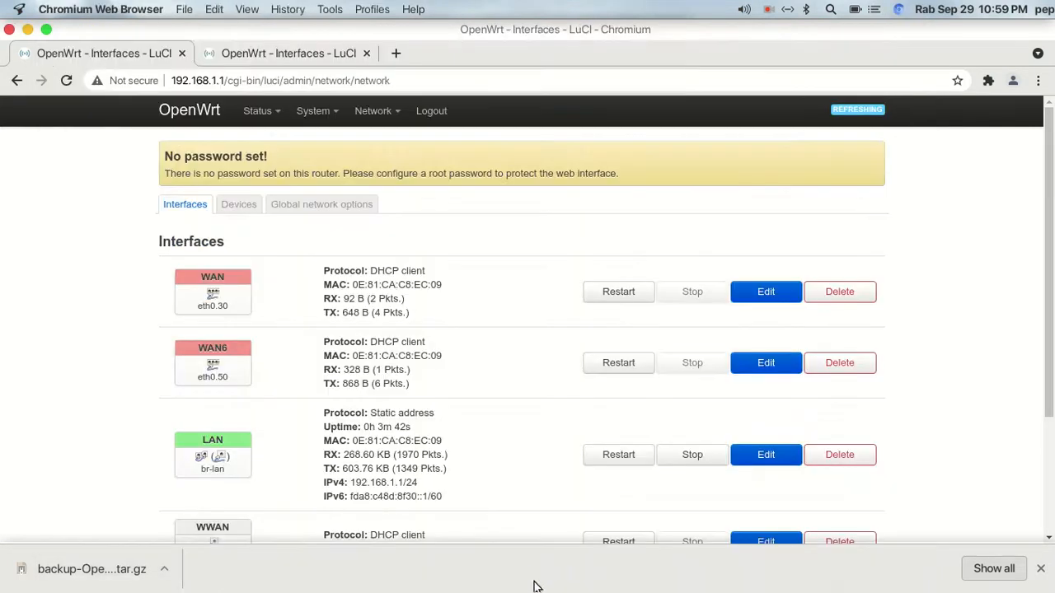
View the router cabling photo in Ristretto Image Viewer, and return to Chromium to review the status of the main router's interfaces.
left_click(536, 578)
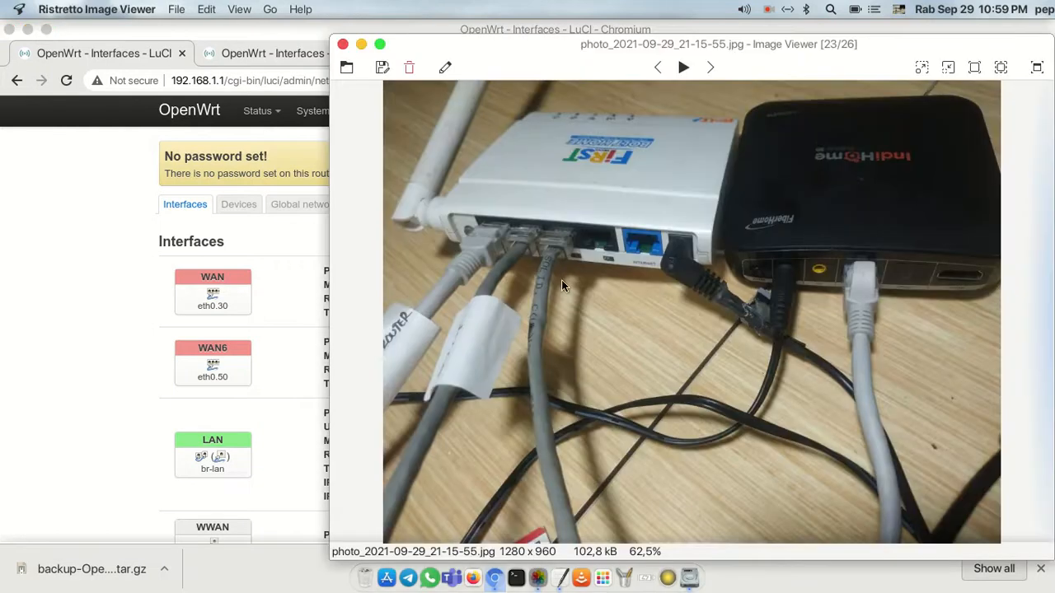
left_click(362, 45)
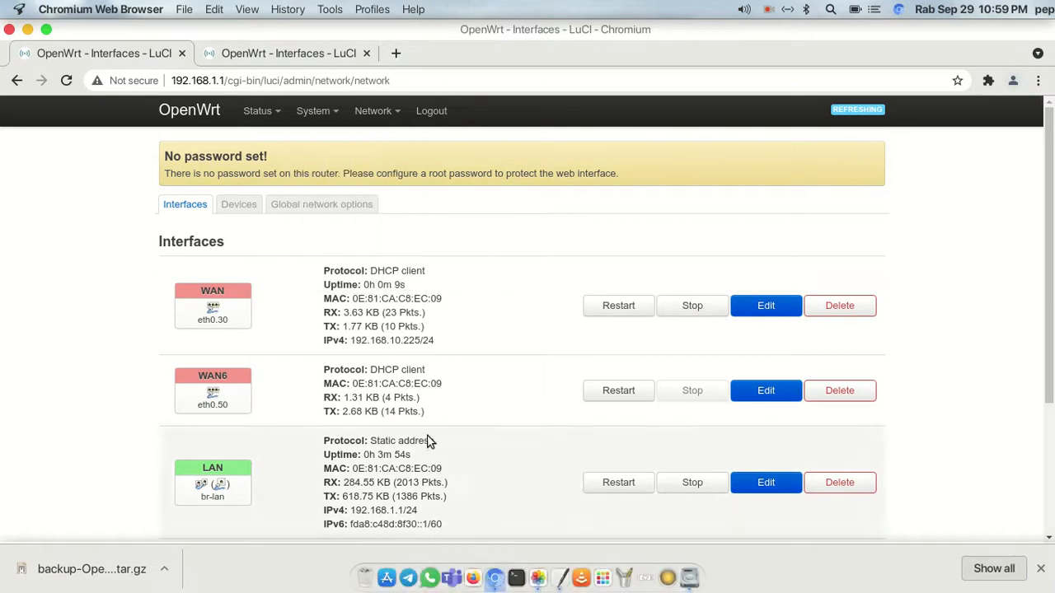
scroll(341, 343, "down", 4)
scroll(341, 343, "down", 1)
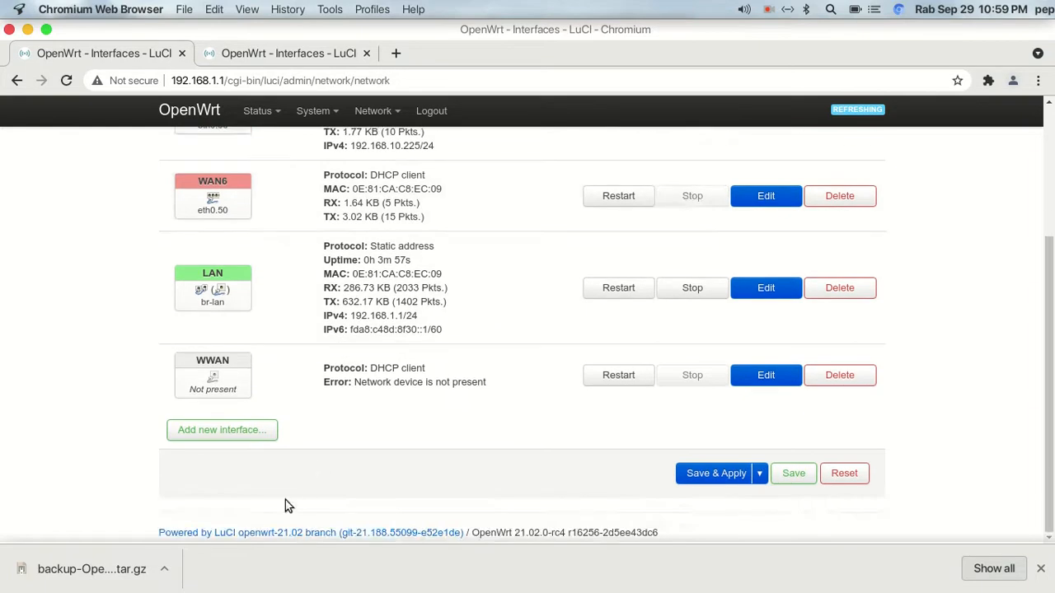
scroll(353, 482, "up", 5)
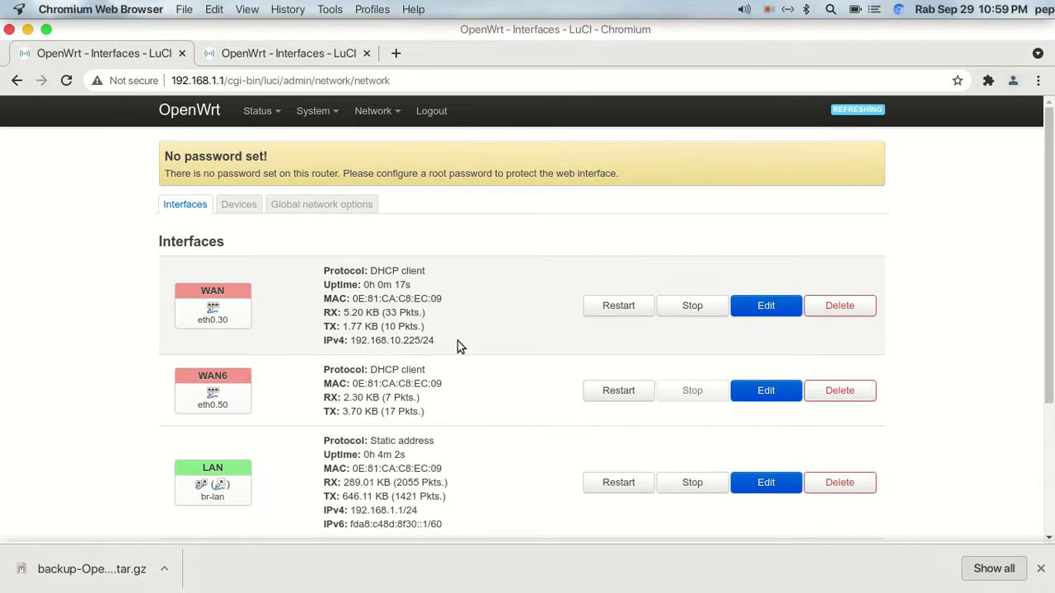
Switch to the Mousepad notes and shorten WAN_LAN3 to WAN in the restart-interface line of the test section.
mouse_move(441, 588)
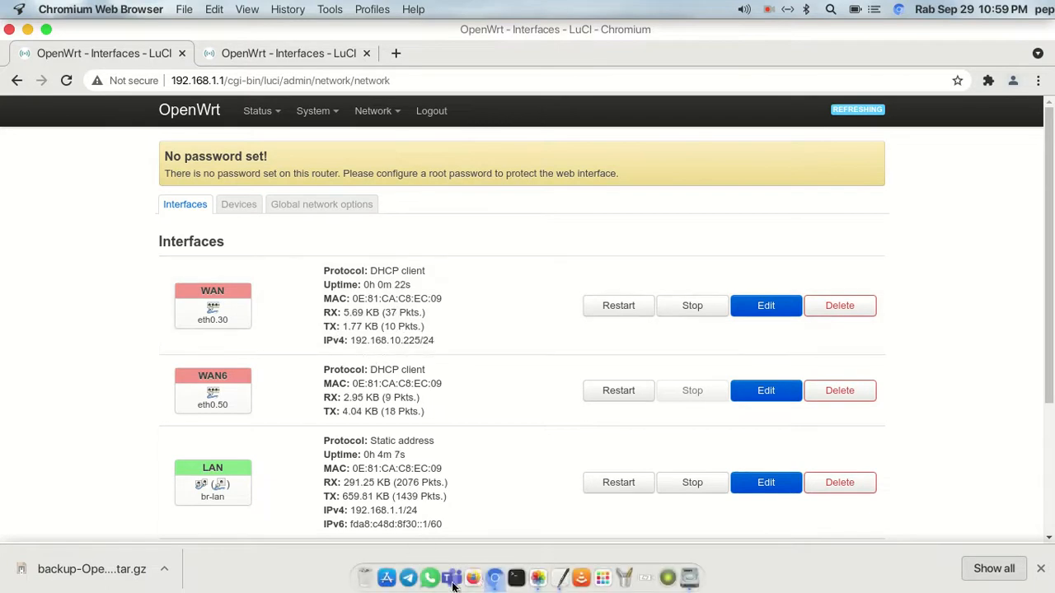
left_click(558, 579)
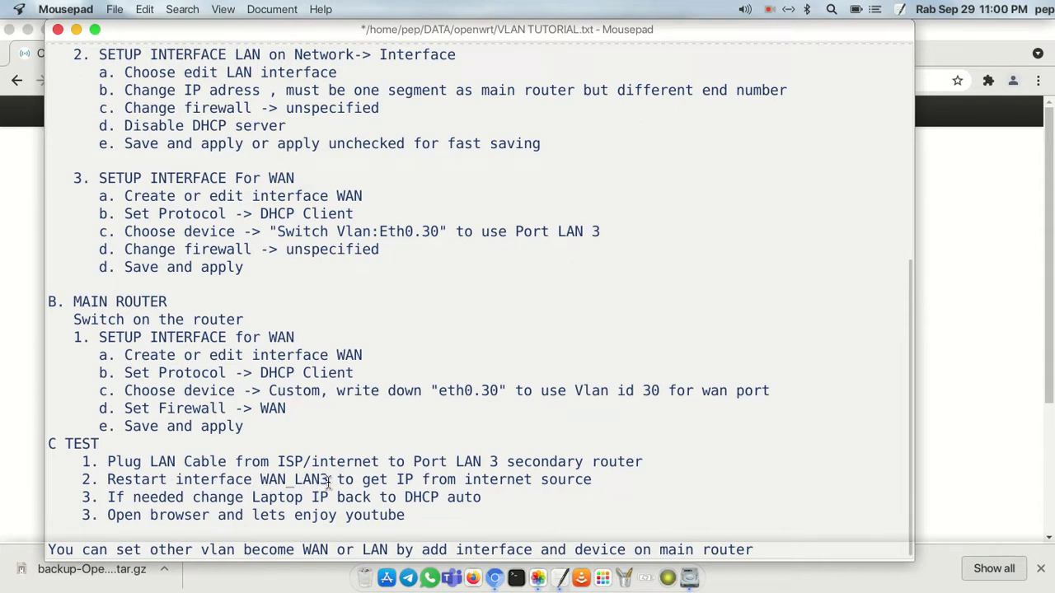
key("BackSpace")
key("BackSpace")
key("BackSpace")
key("BackSpace")
key("BackSpace")
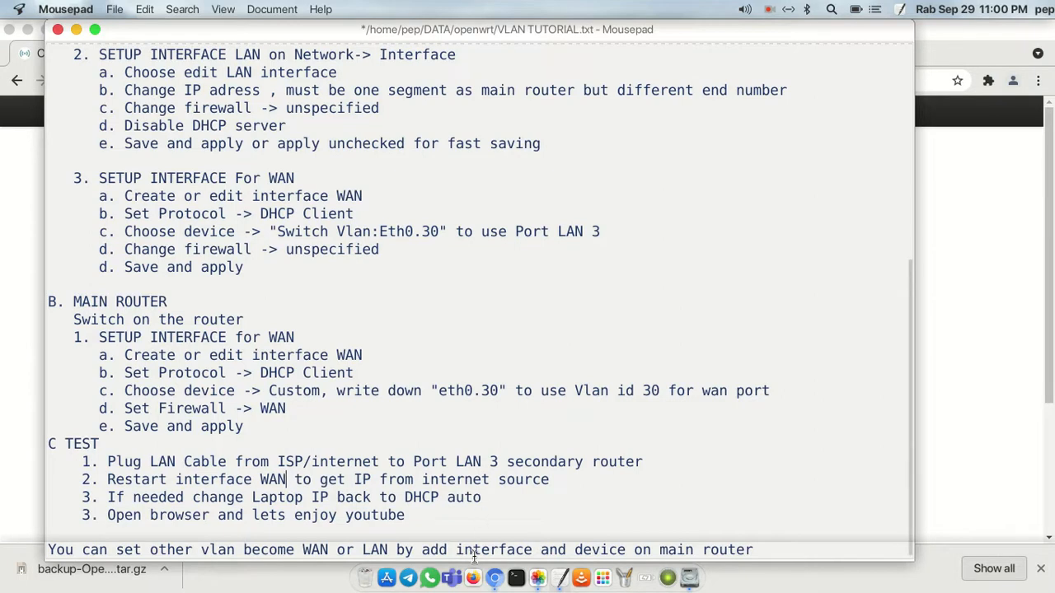
Switch to Chromium and load YouTube in a new tab to test the internet connection.
left_click(495, 578)
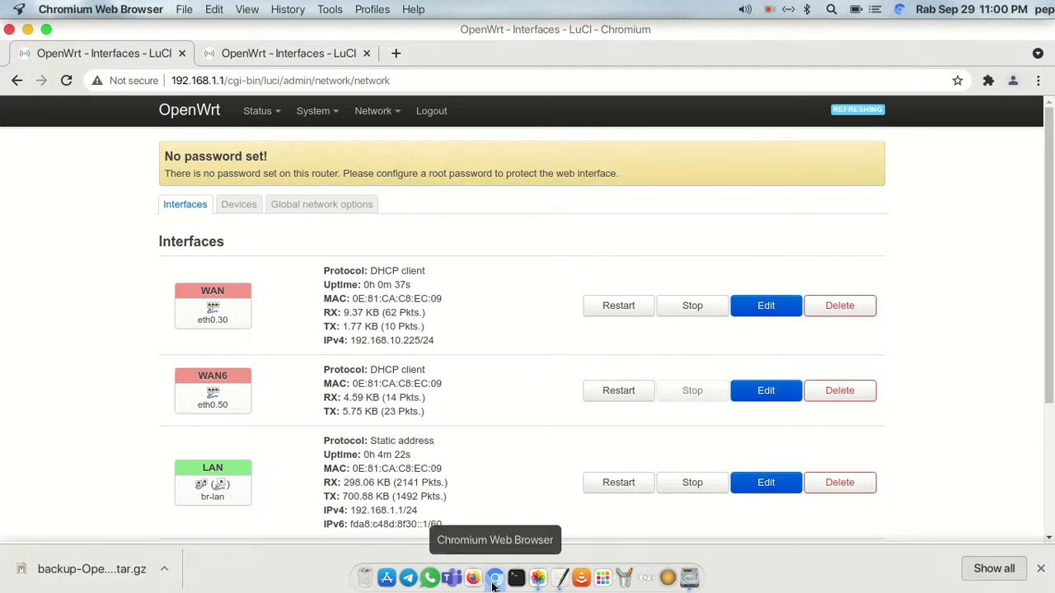
left_click(557, 580)
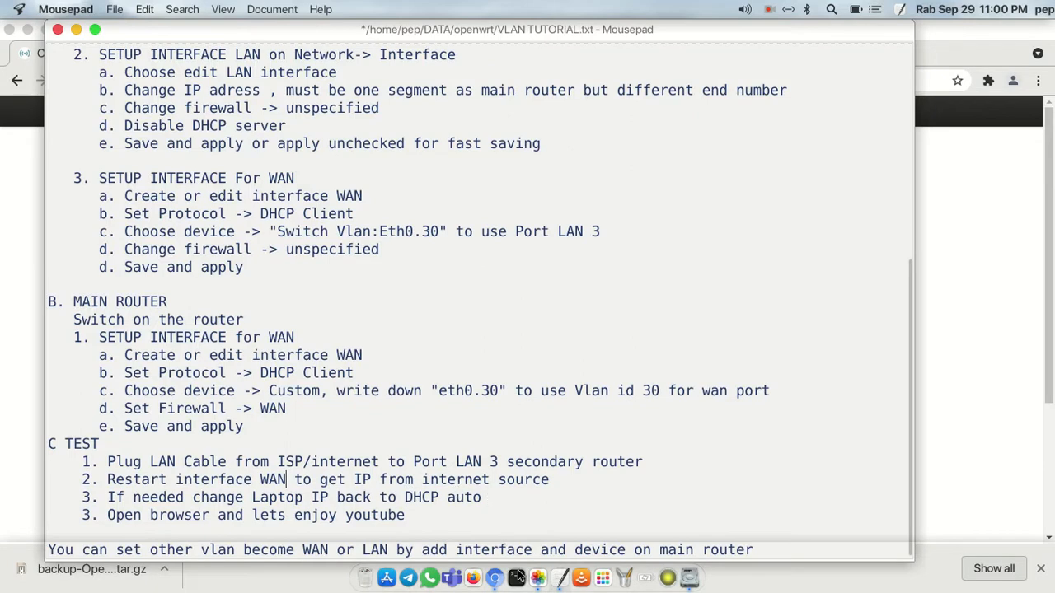
left_click(493, 582)
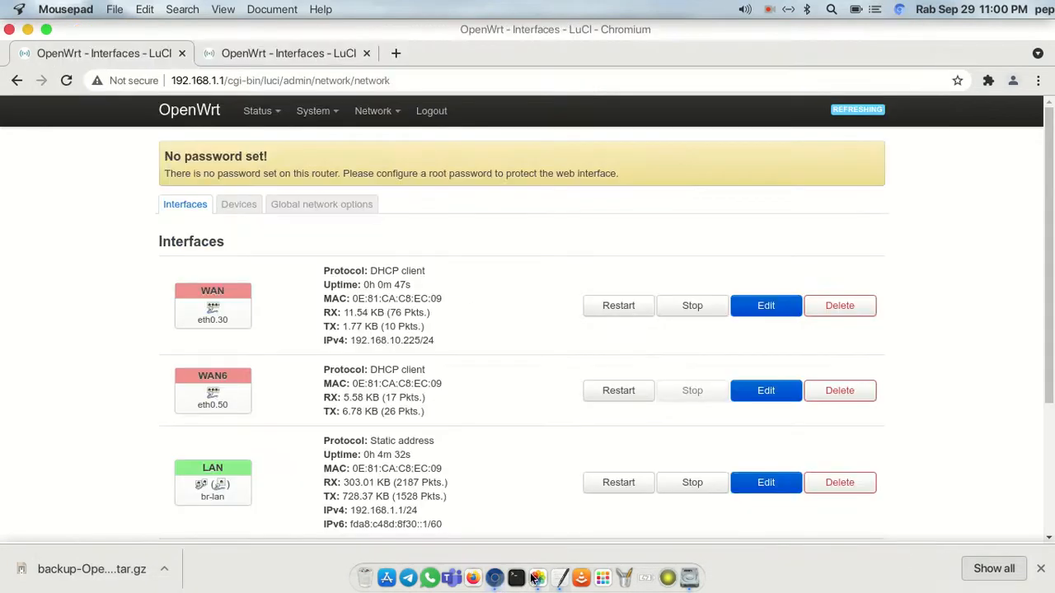
left_click(399, 53)
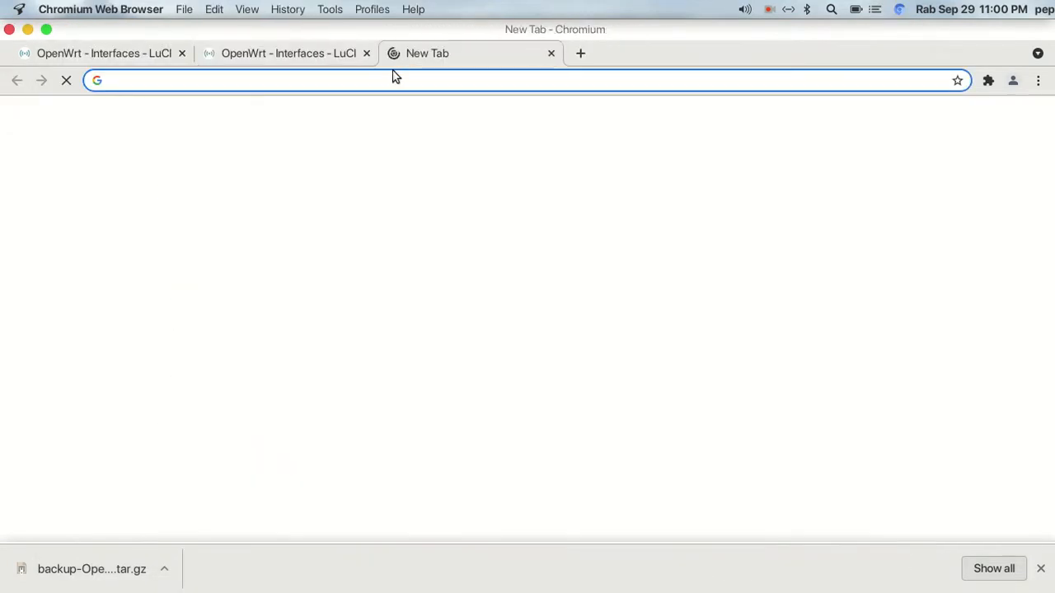
left_click(522, 428)
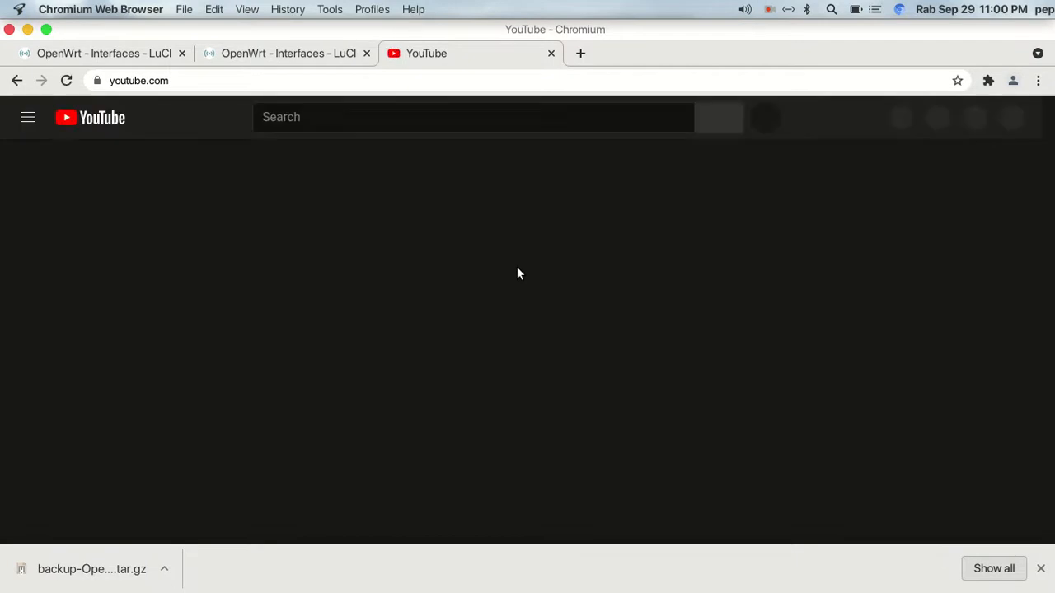
left_click(630, 453)
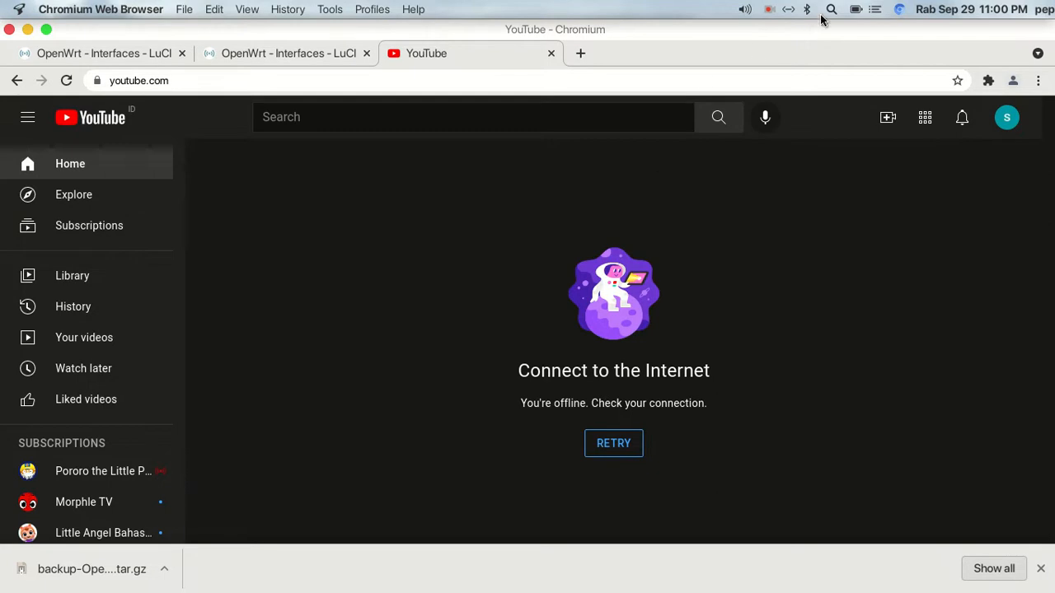
Switch the laptop's wired network connection to Ethernet USB1 and check its connection information.
left_click(790, 10)
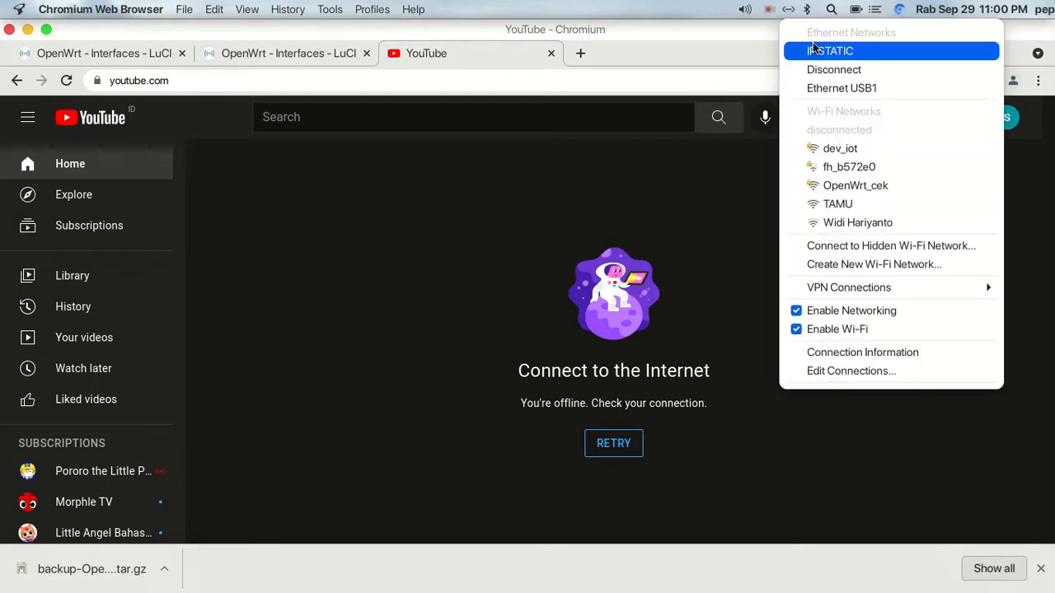
left_click(824, 89)
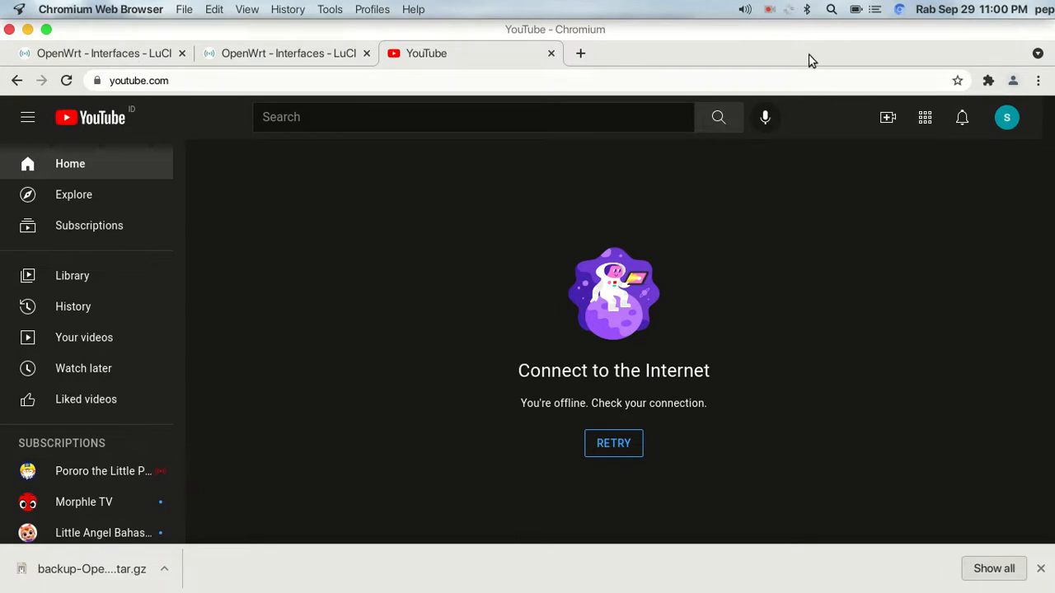
left_click(789, 9)
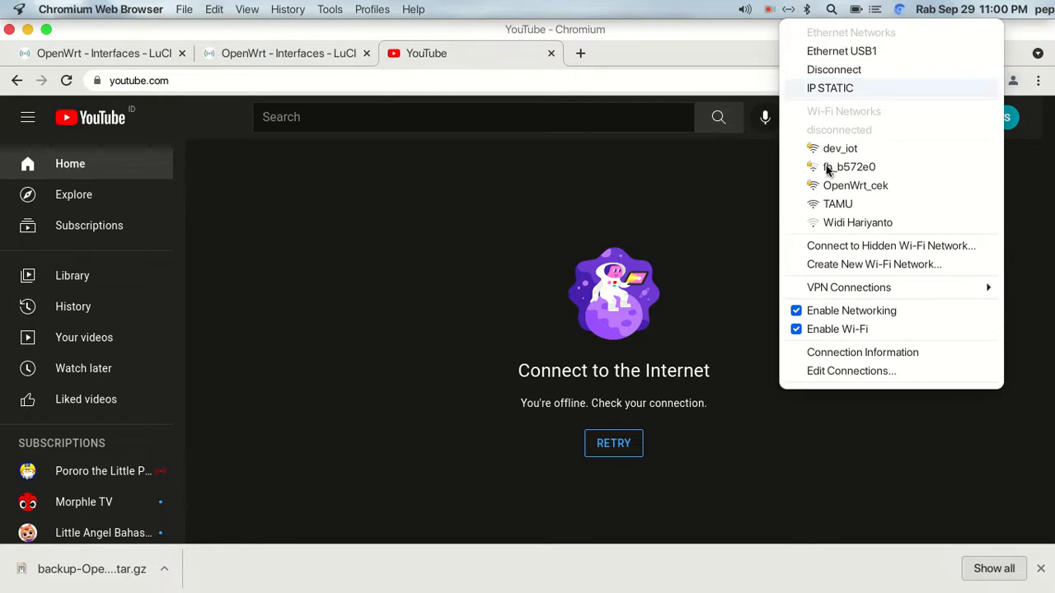
left_click(854, 352)
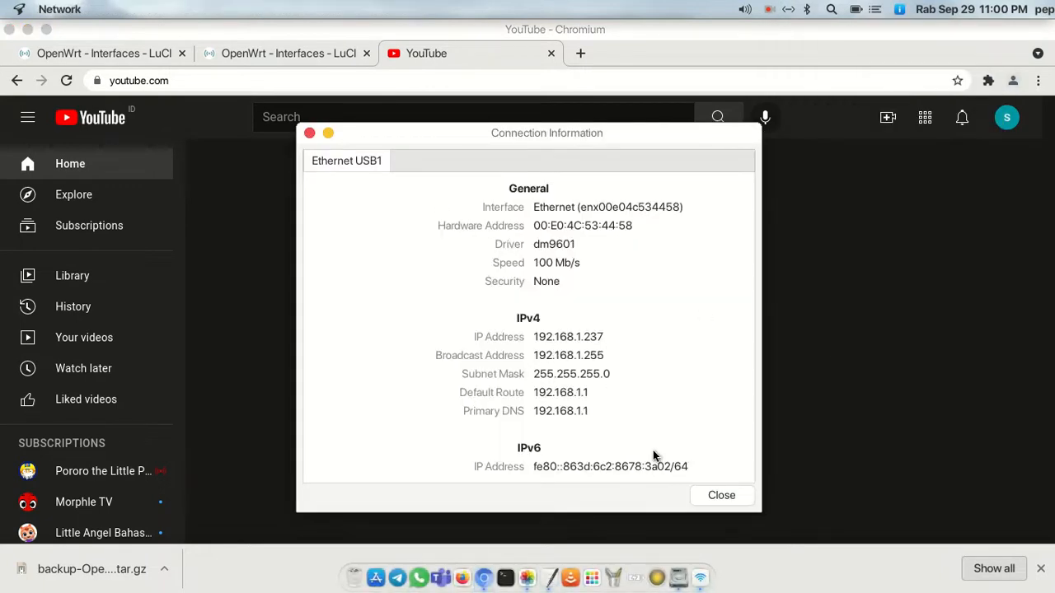
left_click(721, 495)
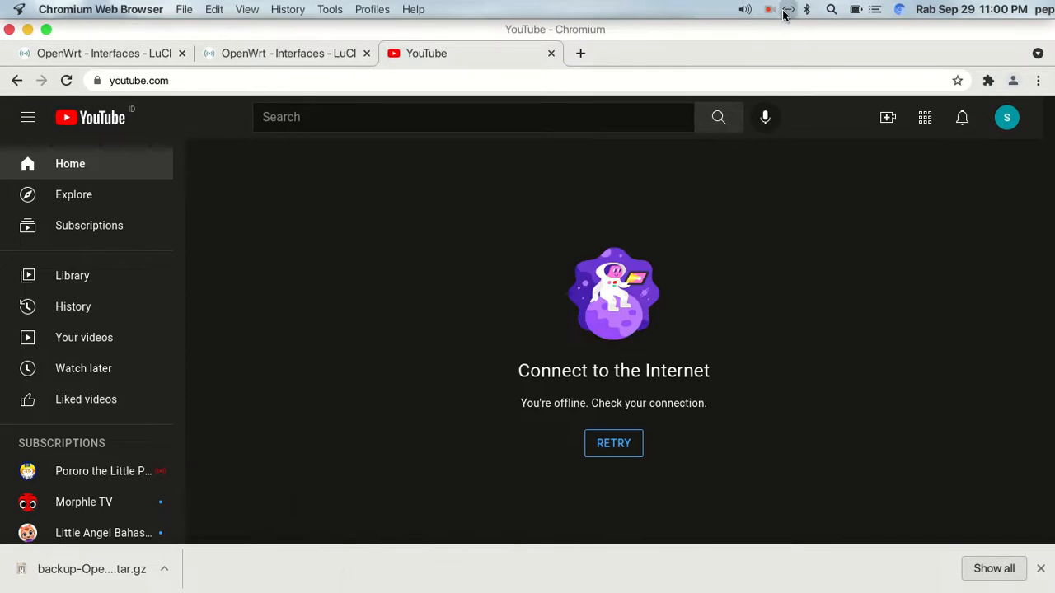
Retry loading YouTube, check the interface status of both routers, and browse the video feed.
left_click(785, 10)
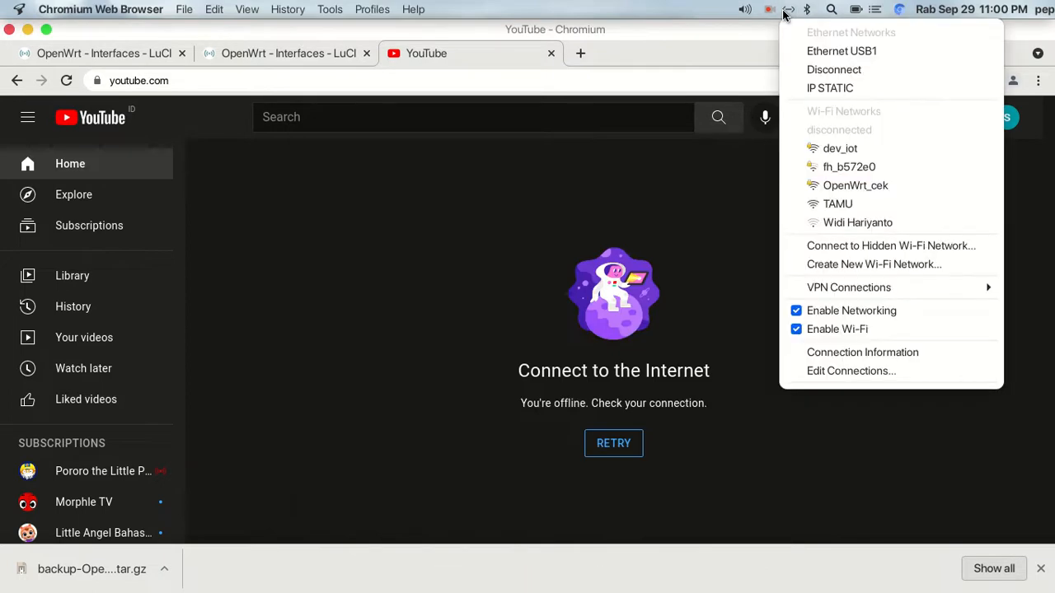
left_click(599, 8)
left_click(611, 443)
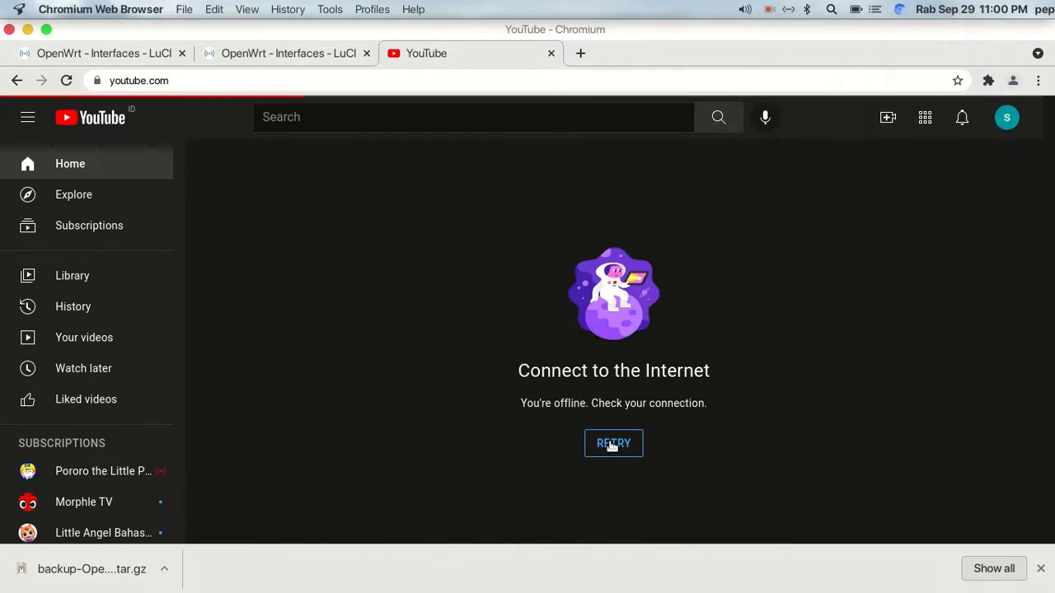
left_click(290, 54)
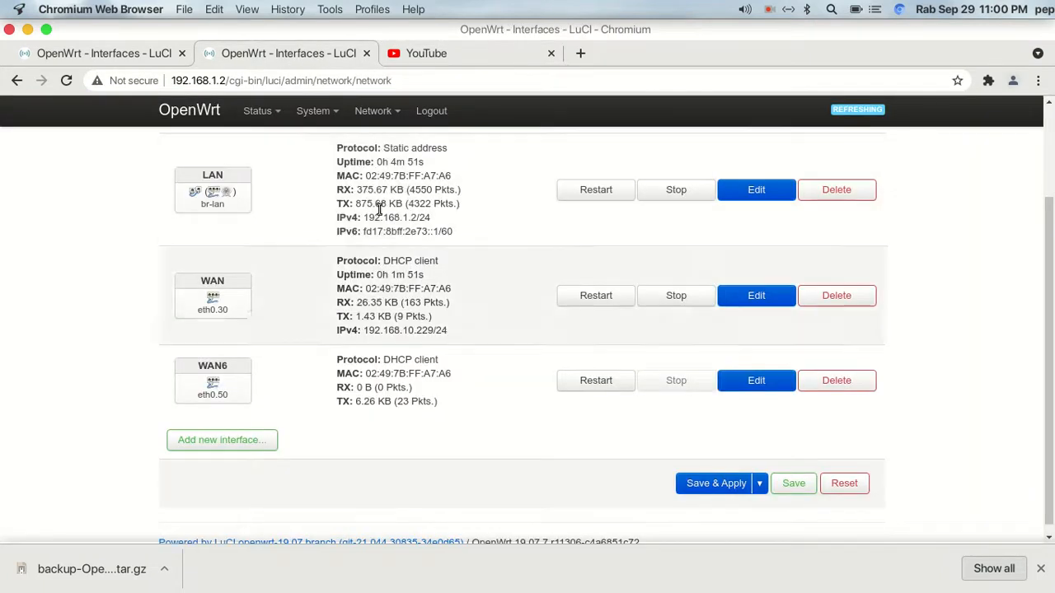
left_click(115, 56)
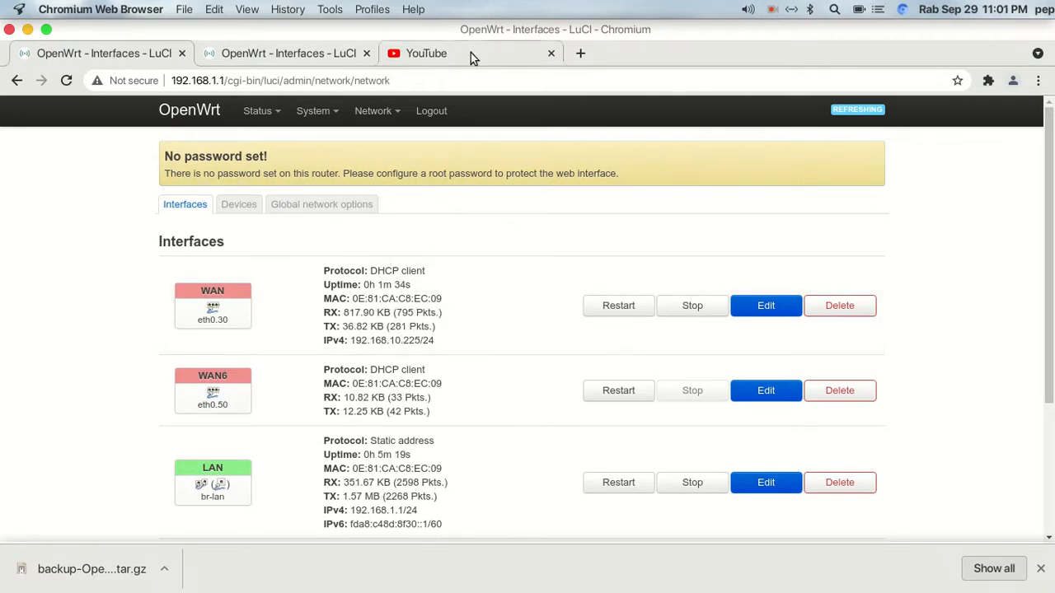
left_click(471, 53)
scroll(492, 397, "down", 2)
scroll(491, 404, "down", 3)
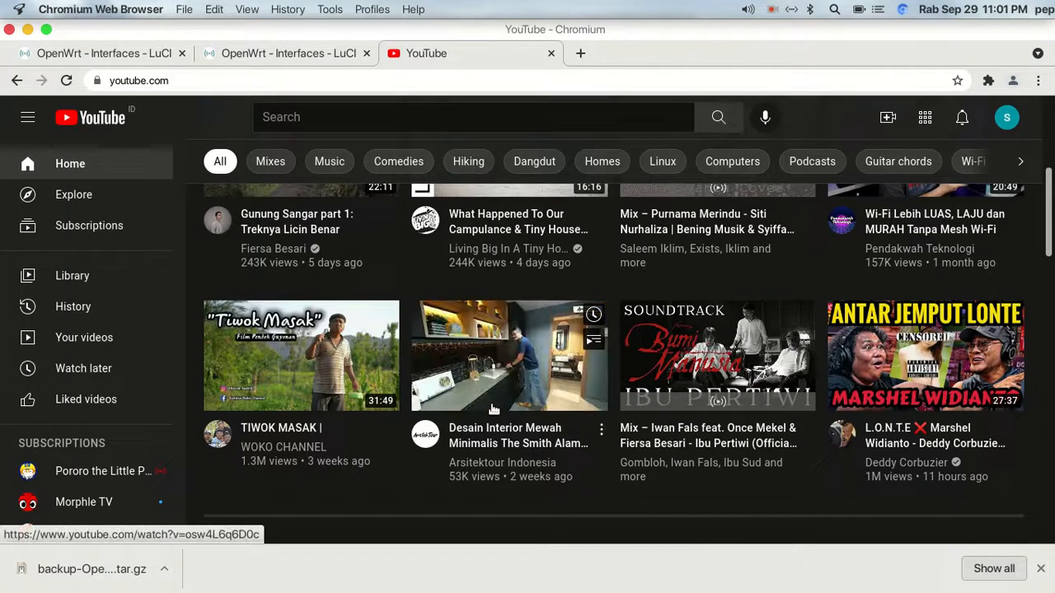
Compare the main router's interface status with the loaded YouTube page once more.
left_click(771, 9)
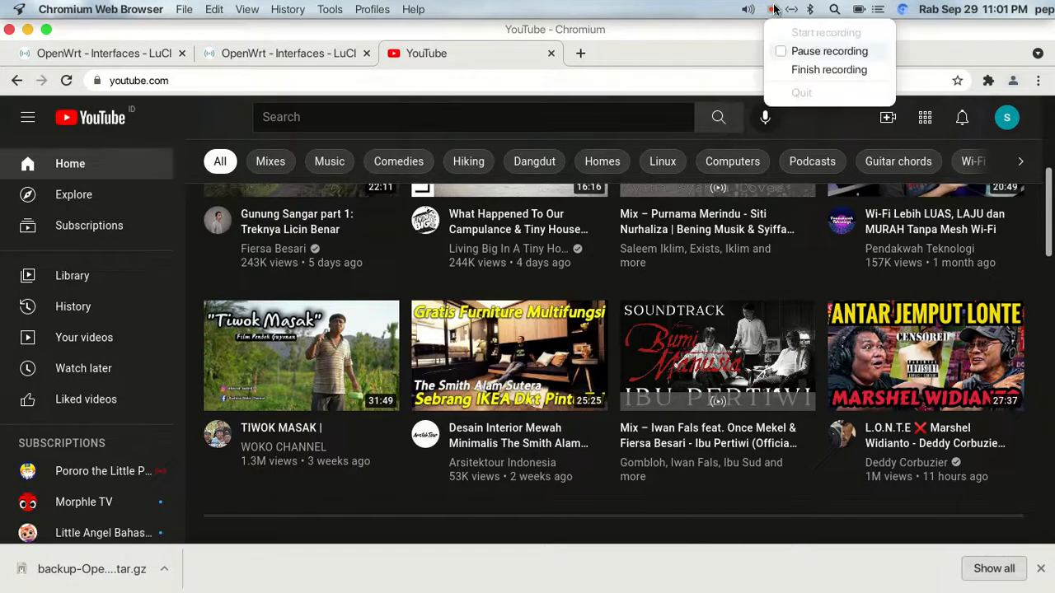
left_click(785, 51)
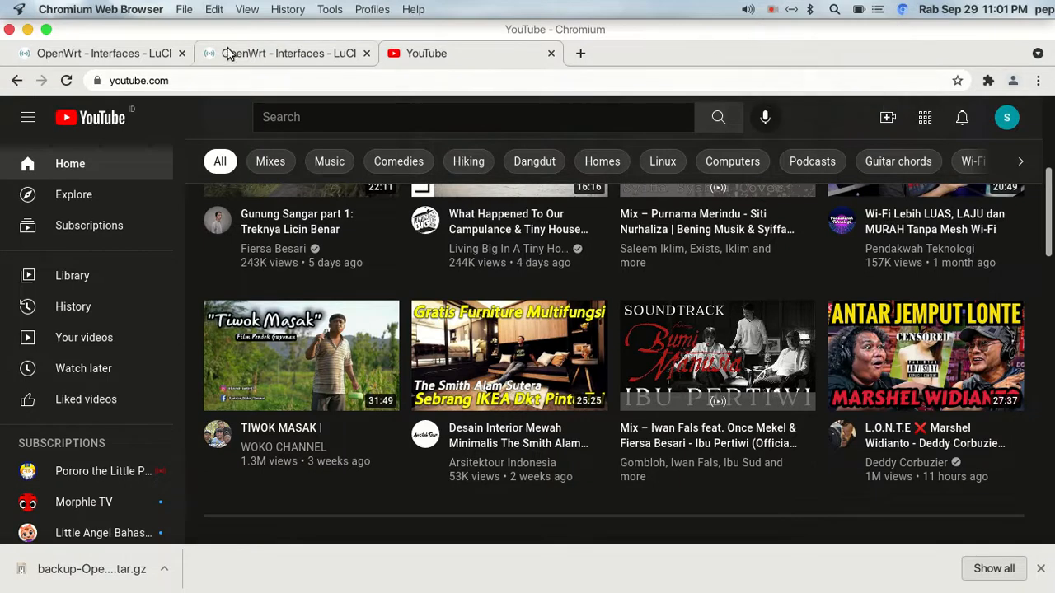
left_click(280, 56)
left_click(141, 55)
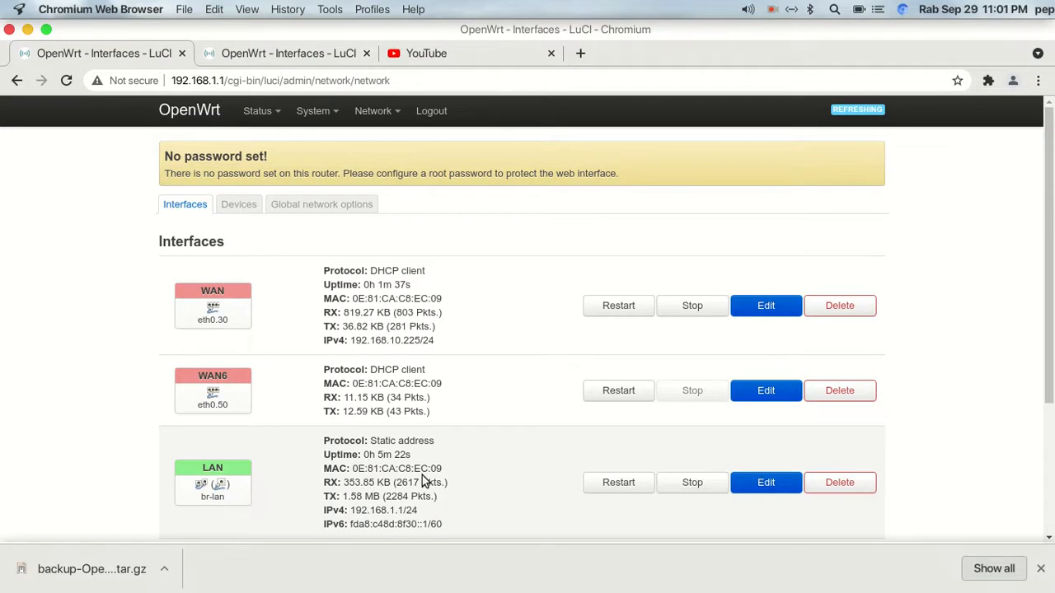
left_click(489, 58)
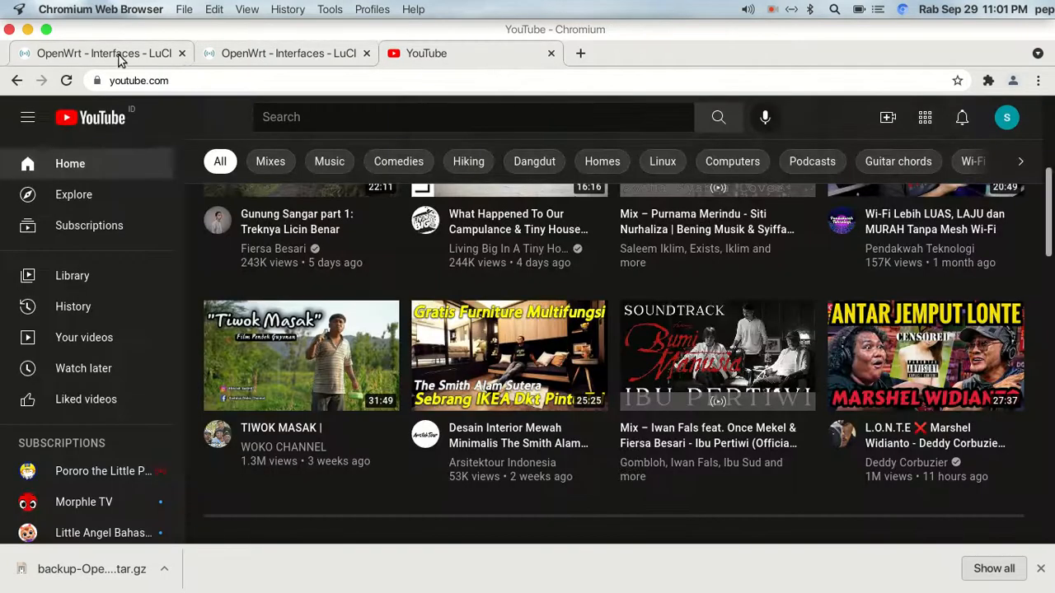
left_click(121, 58)
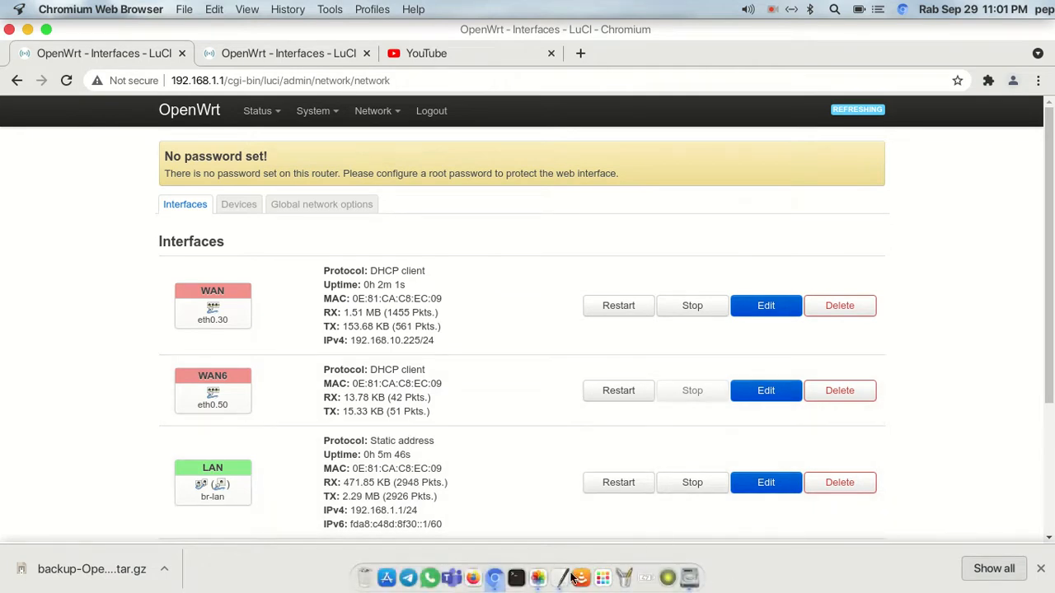
Examine the router cabling photo in Ristretto Image Viewer alongside the main router's WAN and WAN6 interfaces, and return to Chromium.
left_click(537, 578)
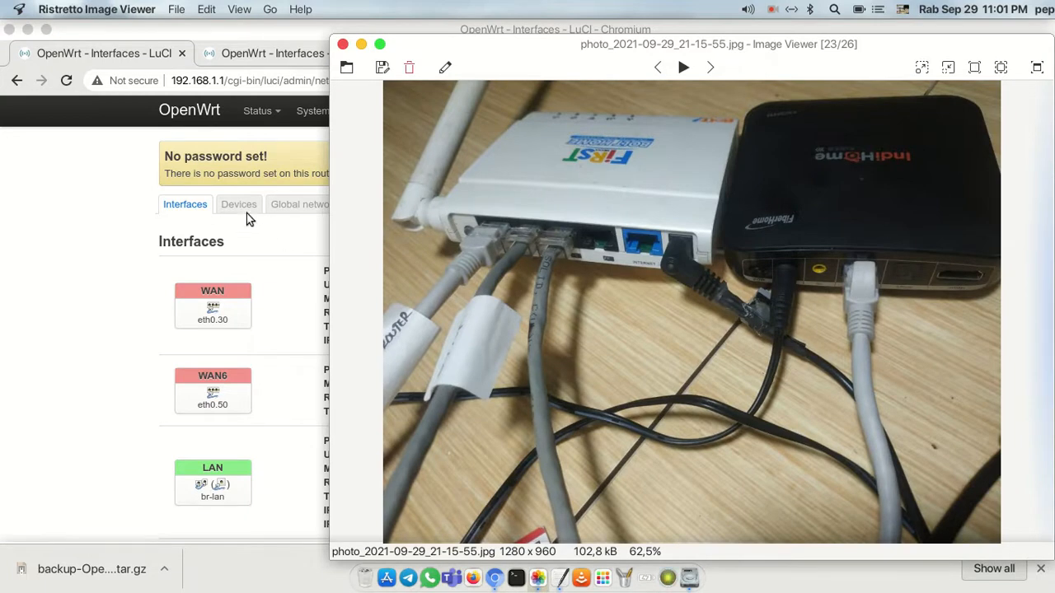
left_click(71, 210)
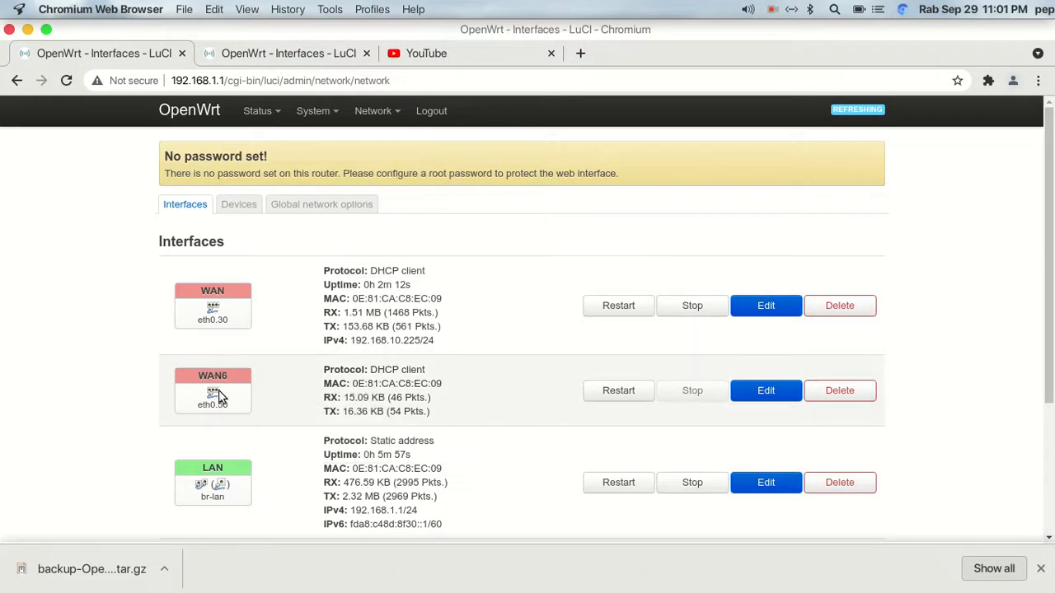
mouse_move(494, 581)
left_click(537, 579)
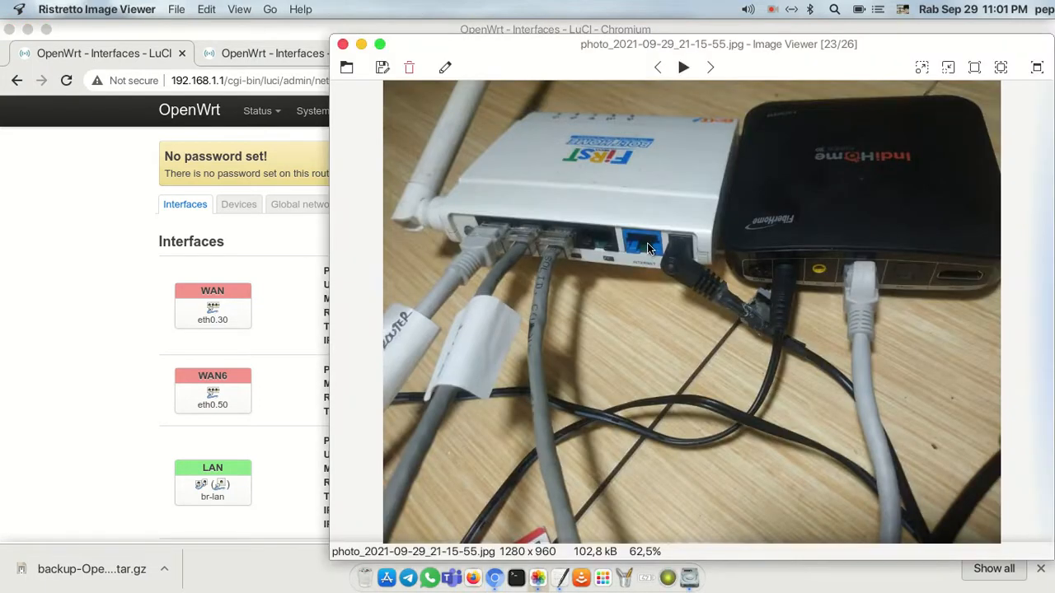
left_click(361, 45)
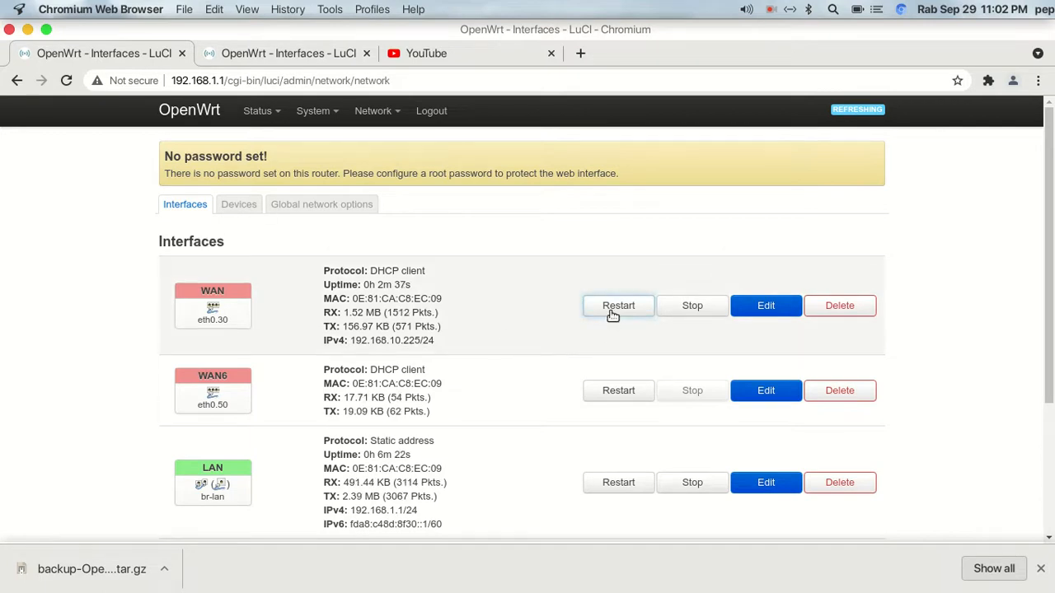
Restart the WAN6 interface on both the main and the secondary router, and review the main router's interface status.
left_click(637, 393)
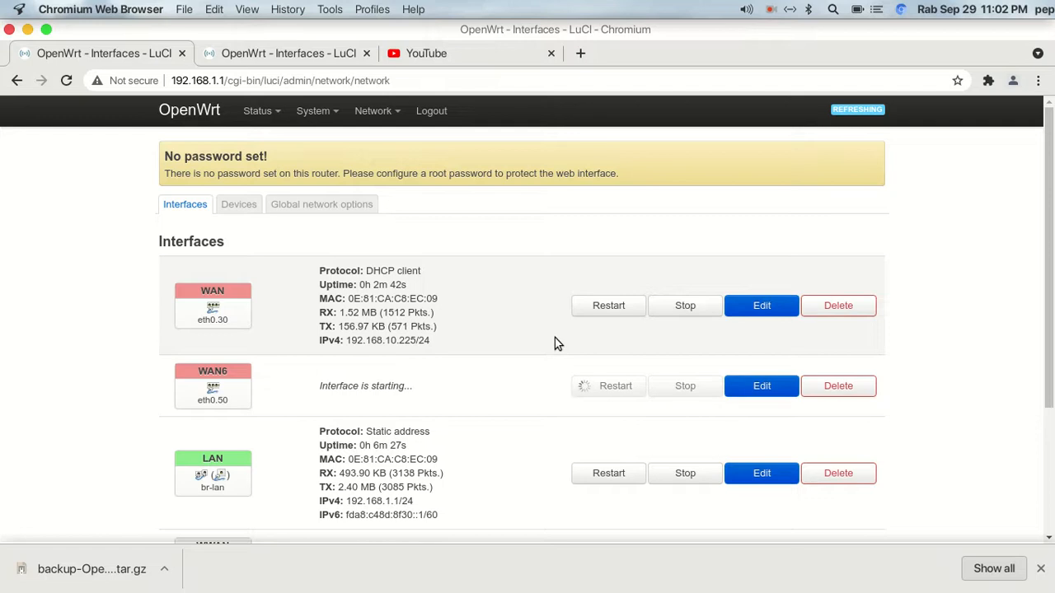
left_click(255, 53)
left_click(595, 379)
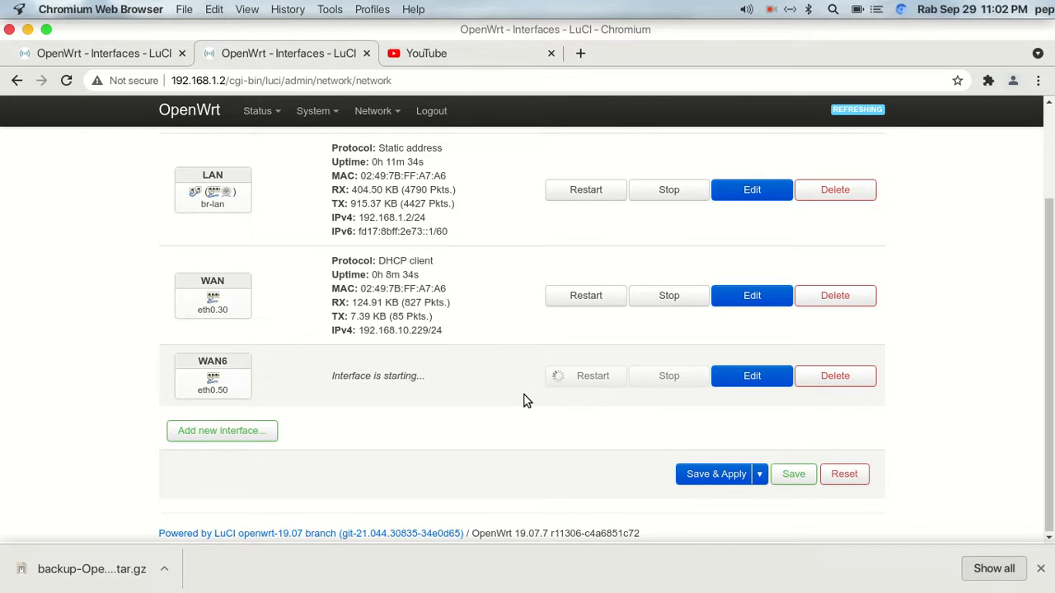
left_click(169, 54)
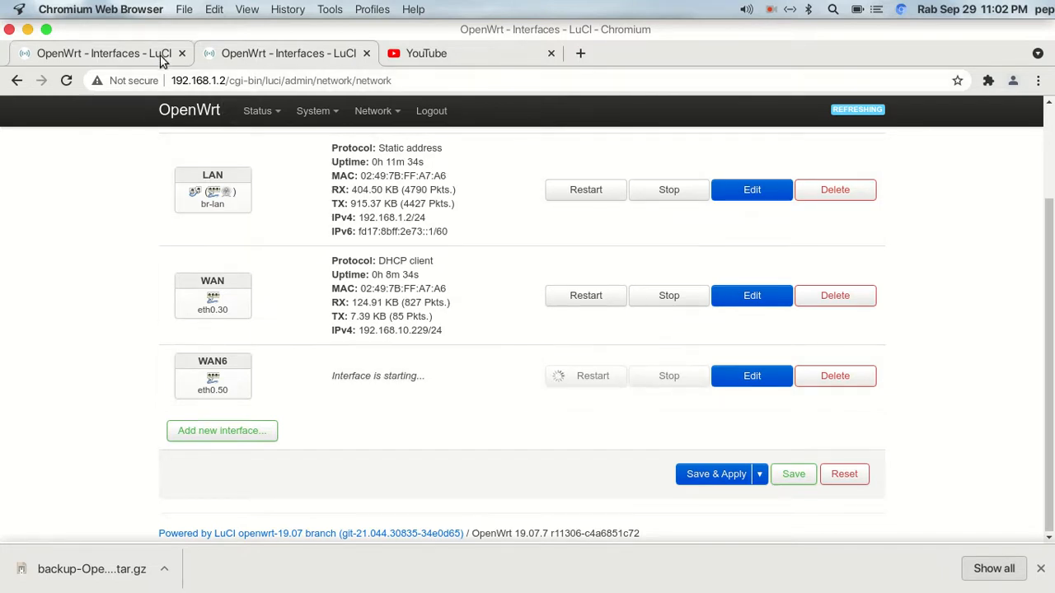
scroll(392, 484, "down", 3)
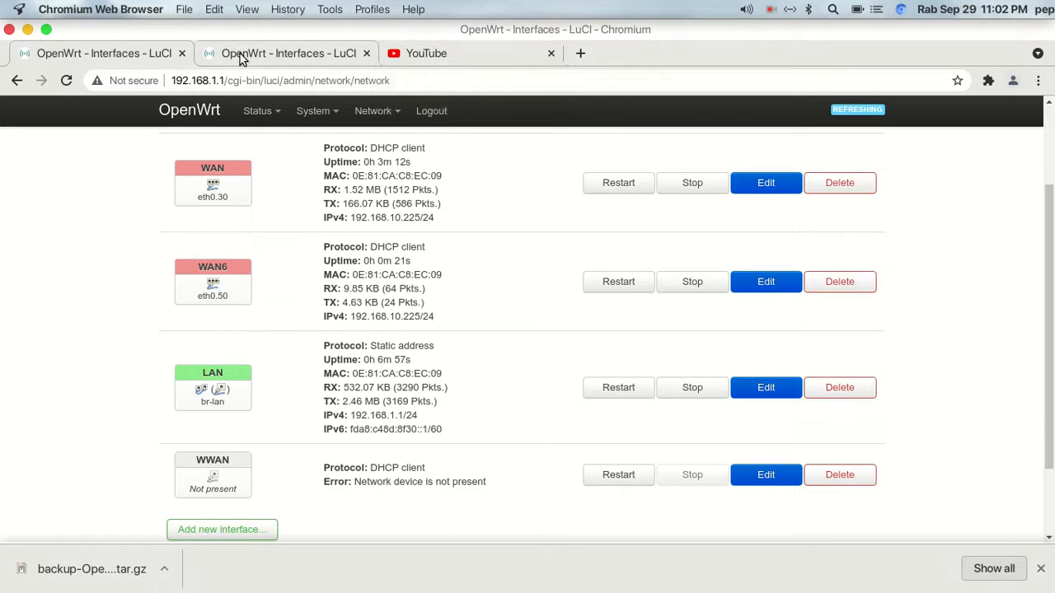
View the cabling photo in Ristretto Image Viewer again, and return to Chromium to check the secondary router's WAN6 status.
mouse_move(537, 586)
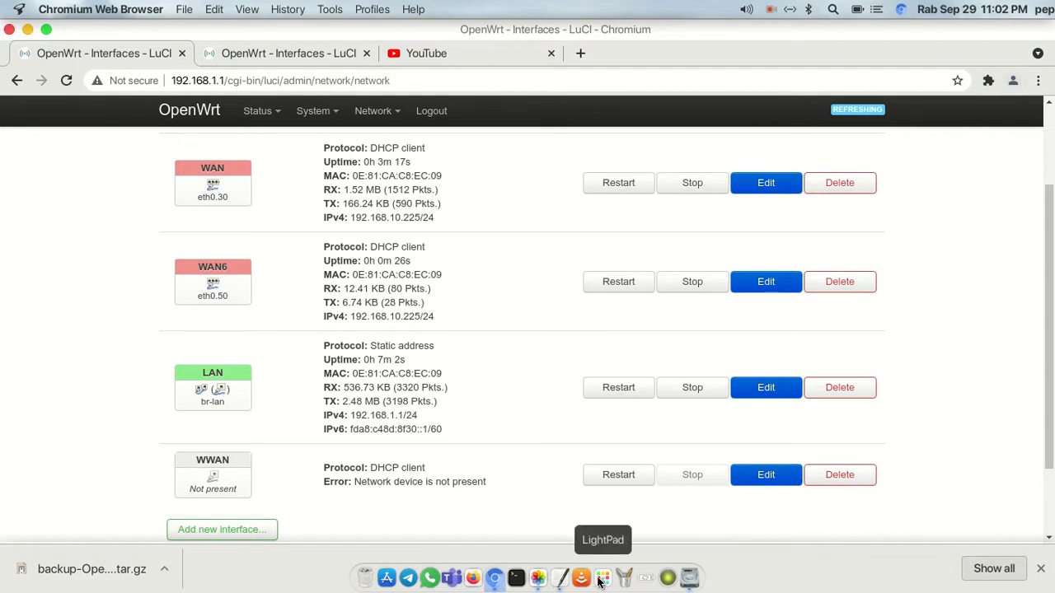
left_click(537, 578)
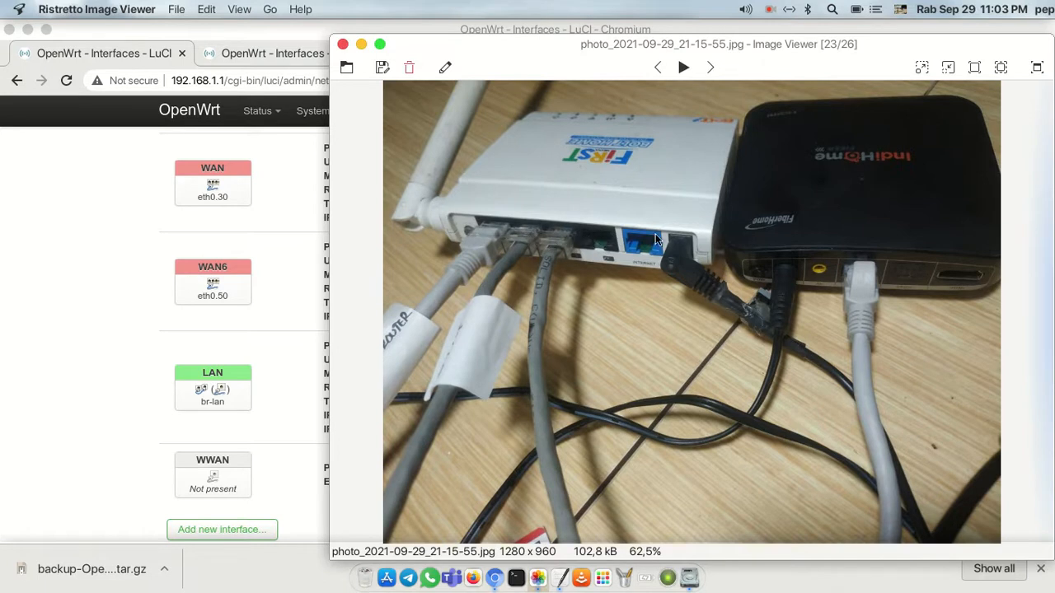
left_click(361, 46)
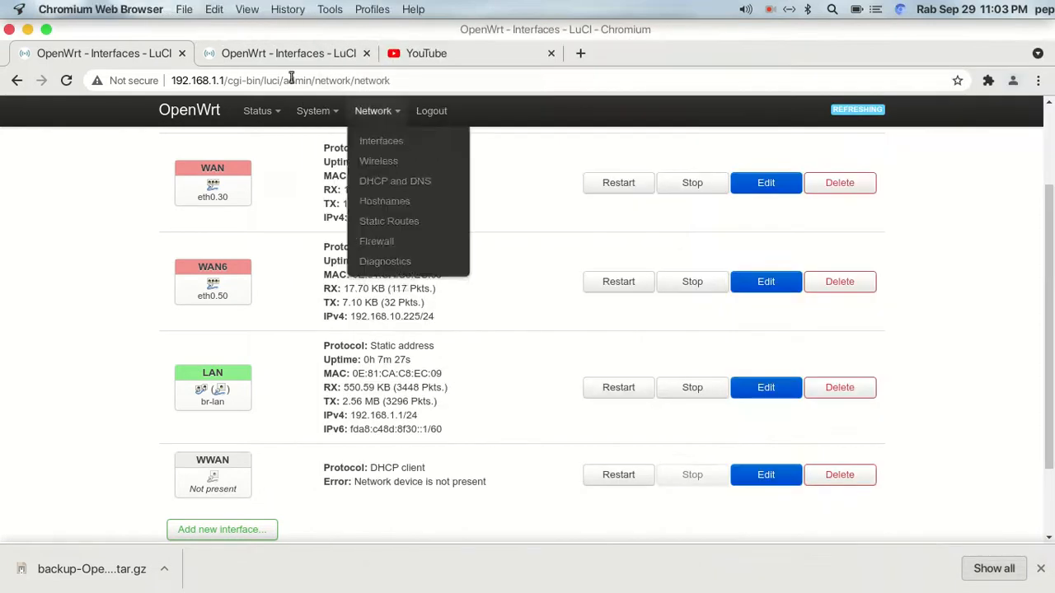
left_click(287, 55)
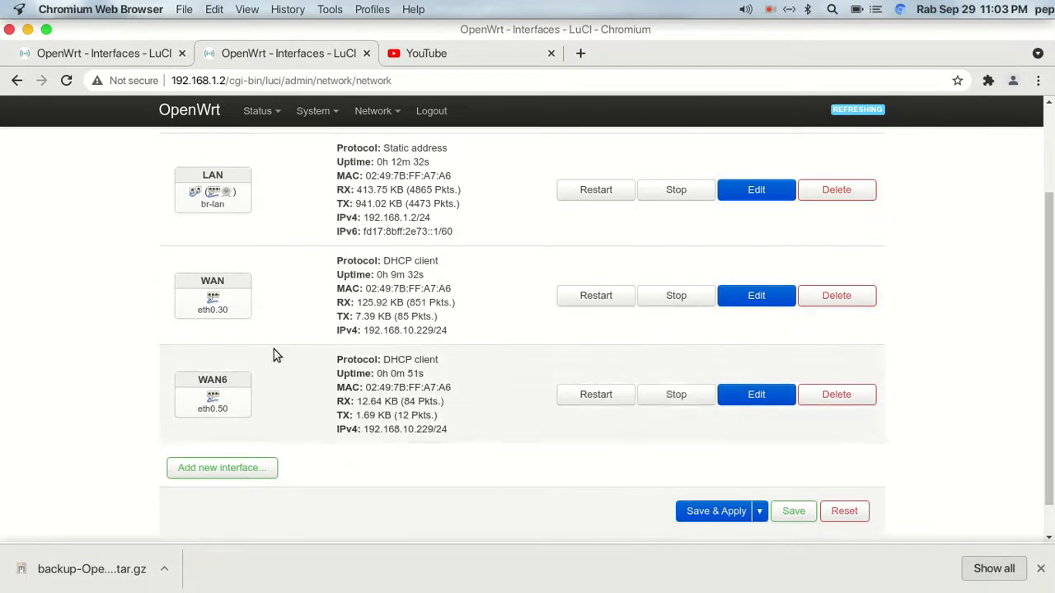
Browse further through the YouTube home feed to test the internet connection.
left_click(492, 56)
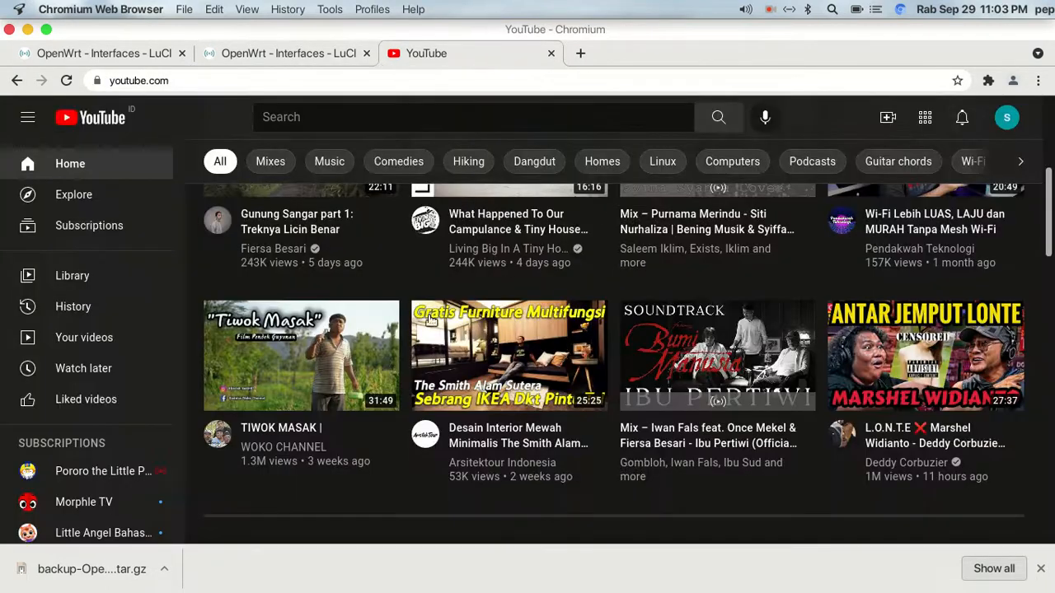
scroll(427, 445, "up", 5)
scroll(428, 445, "down", 4)
scroll(428, 444, "down", 9)
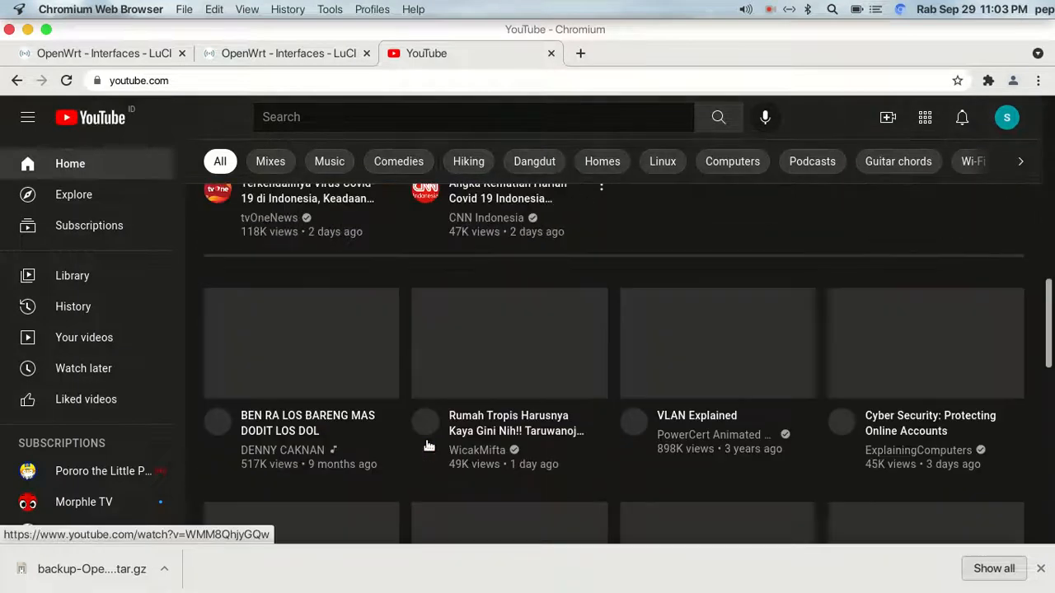
Switch to the Mousepad notes and review the VLAN tutorial from the preparation section through the test section.
mouse_move(582, 587)
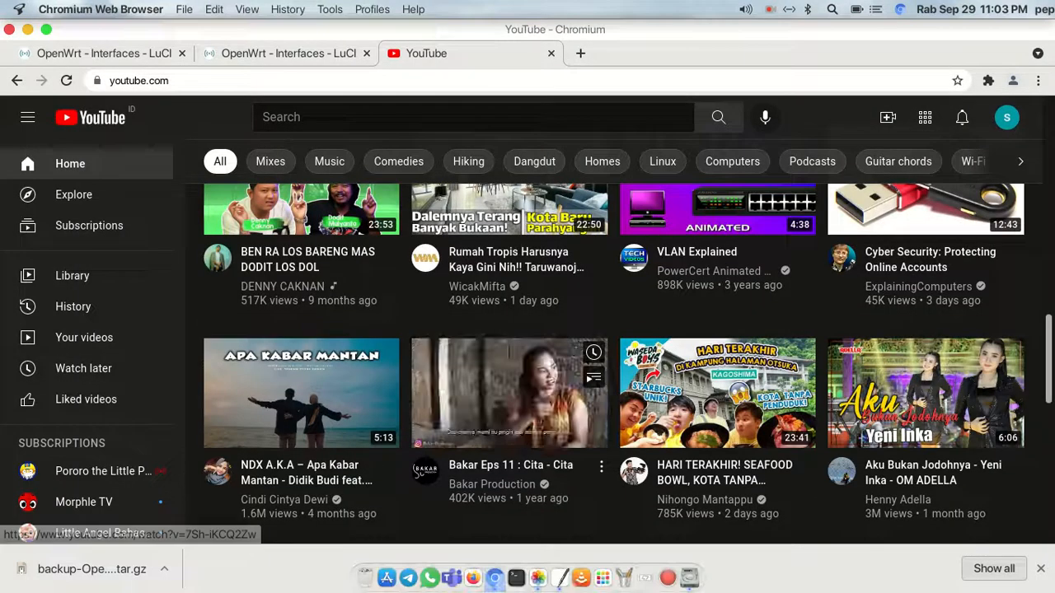
left_click(560, 581)
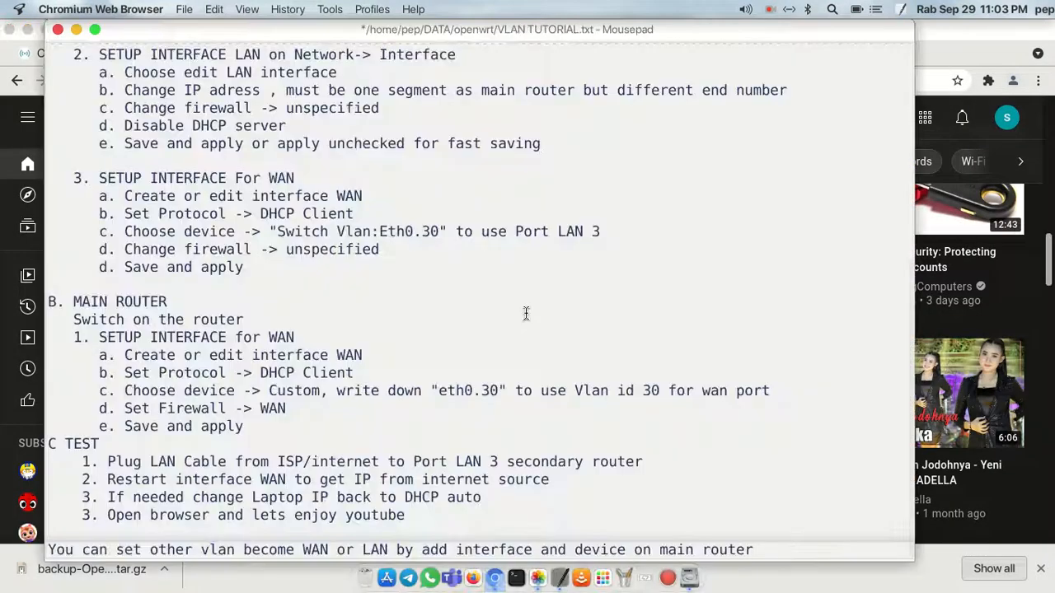
scroll(524, 313, "up", 5)
scroll(515, 312, "up", 2)
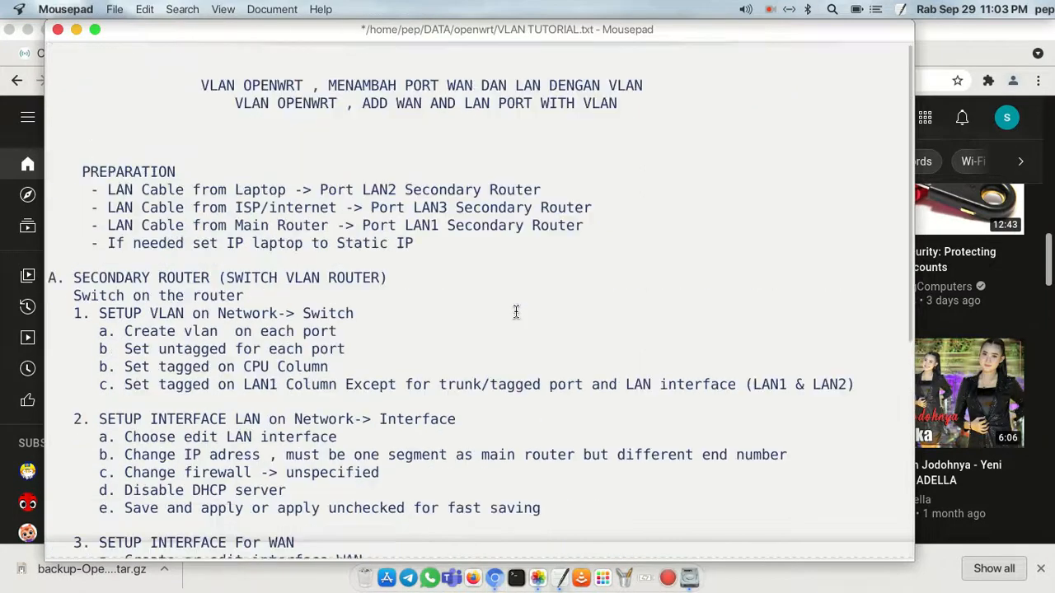
scroll(516, 311, "down", 7)
scroll(516, 312, "up", 8)
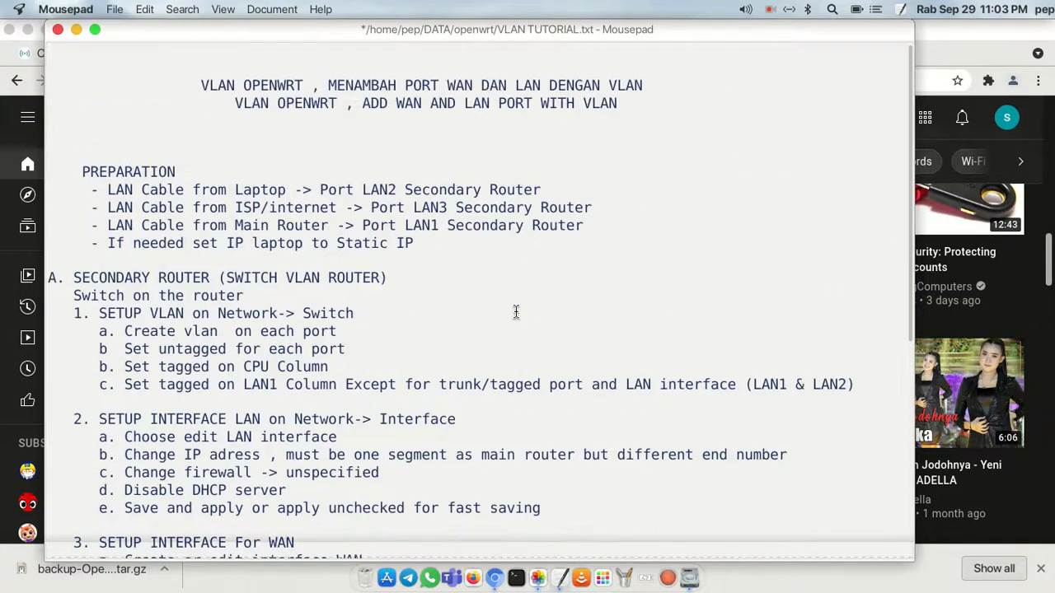